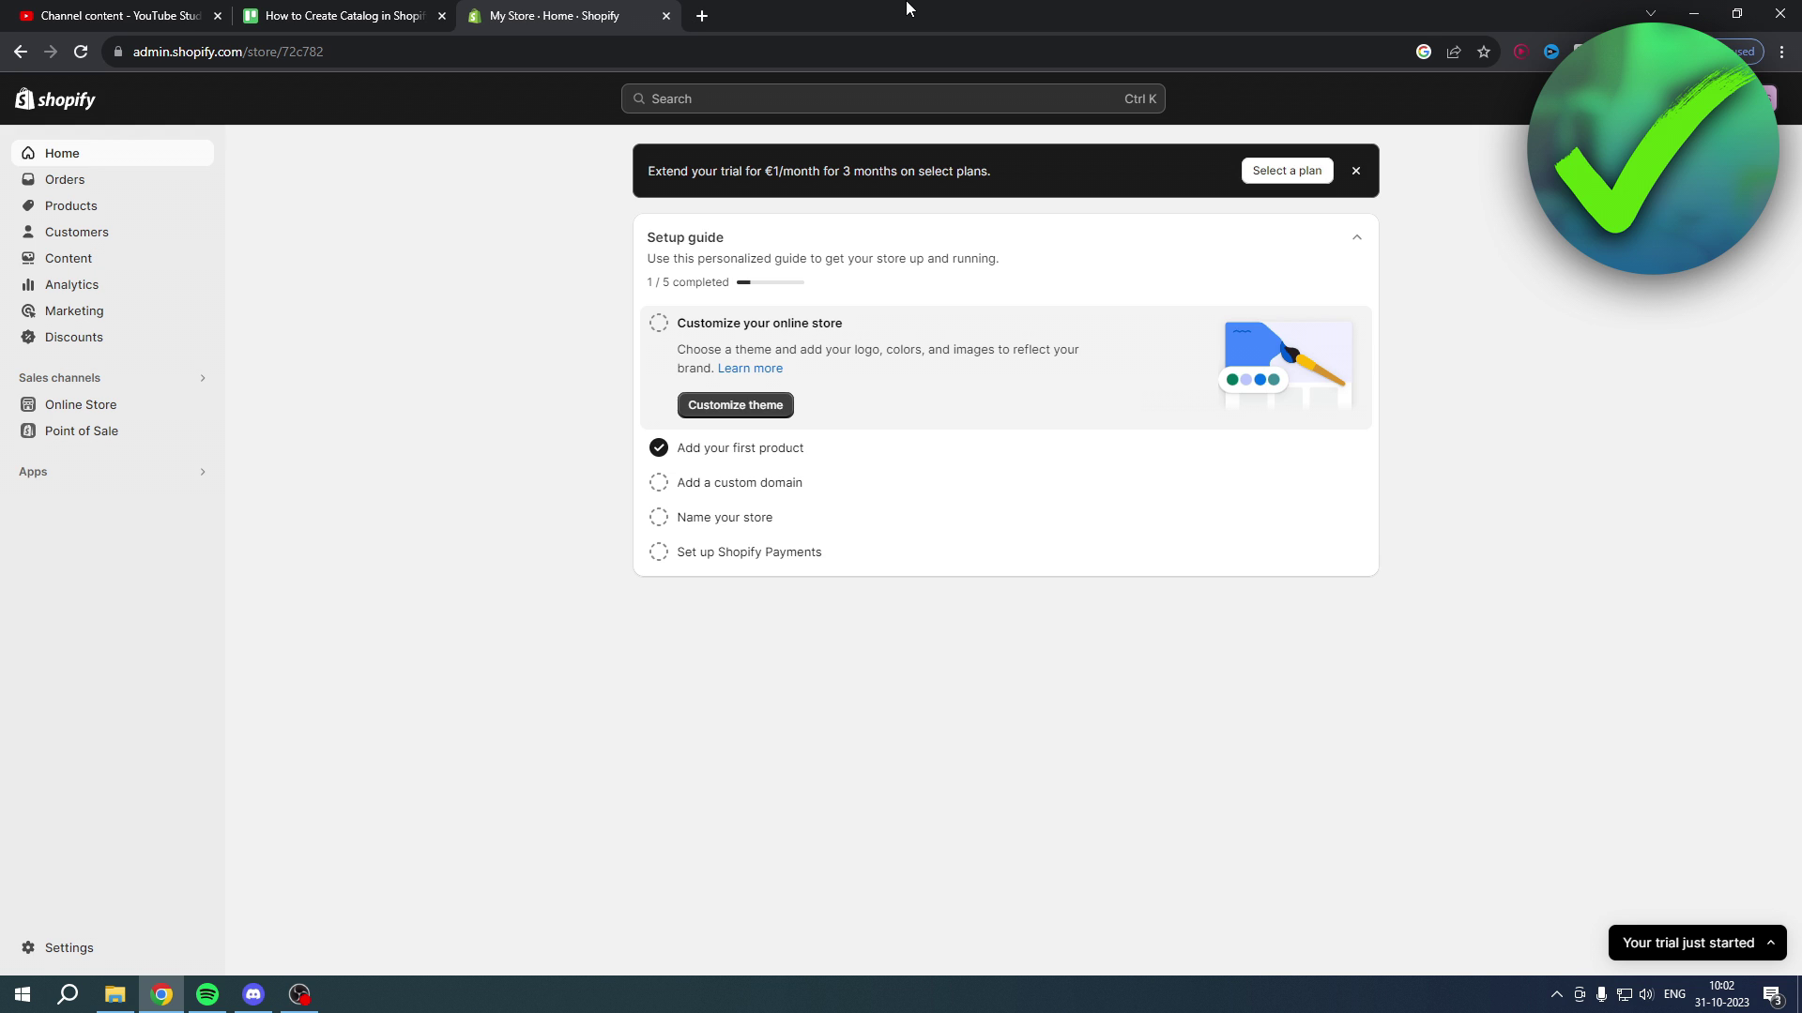
Go to Online Store > Pages, listing Sizing chart, About us and Contact, and begin a new page
click(120, 212)
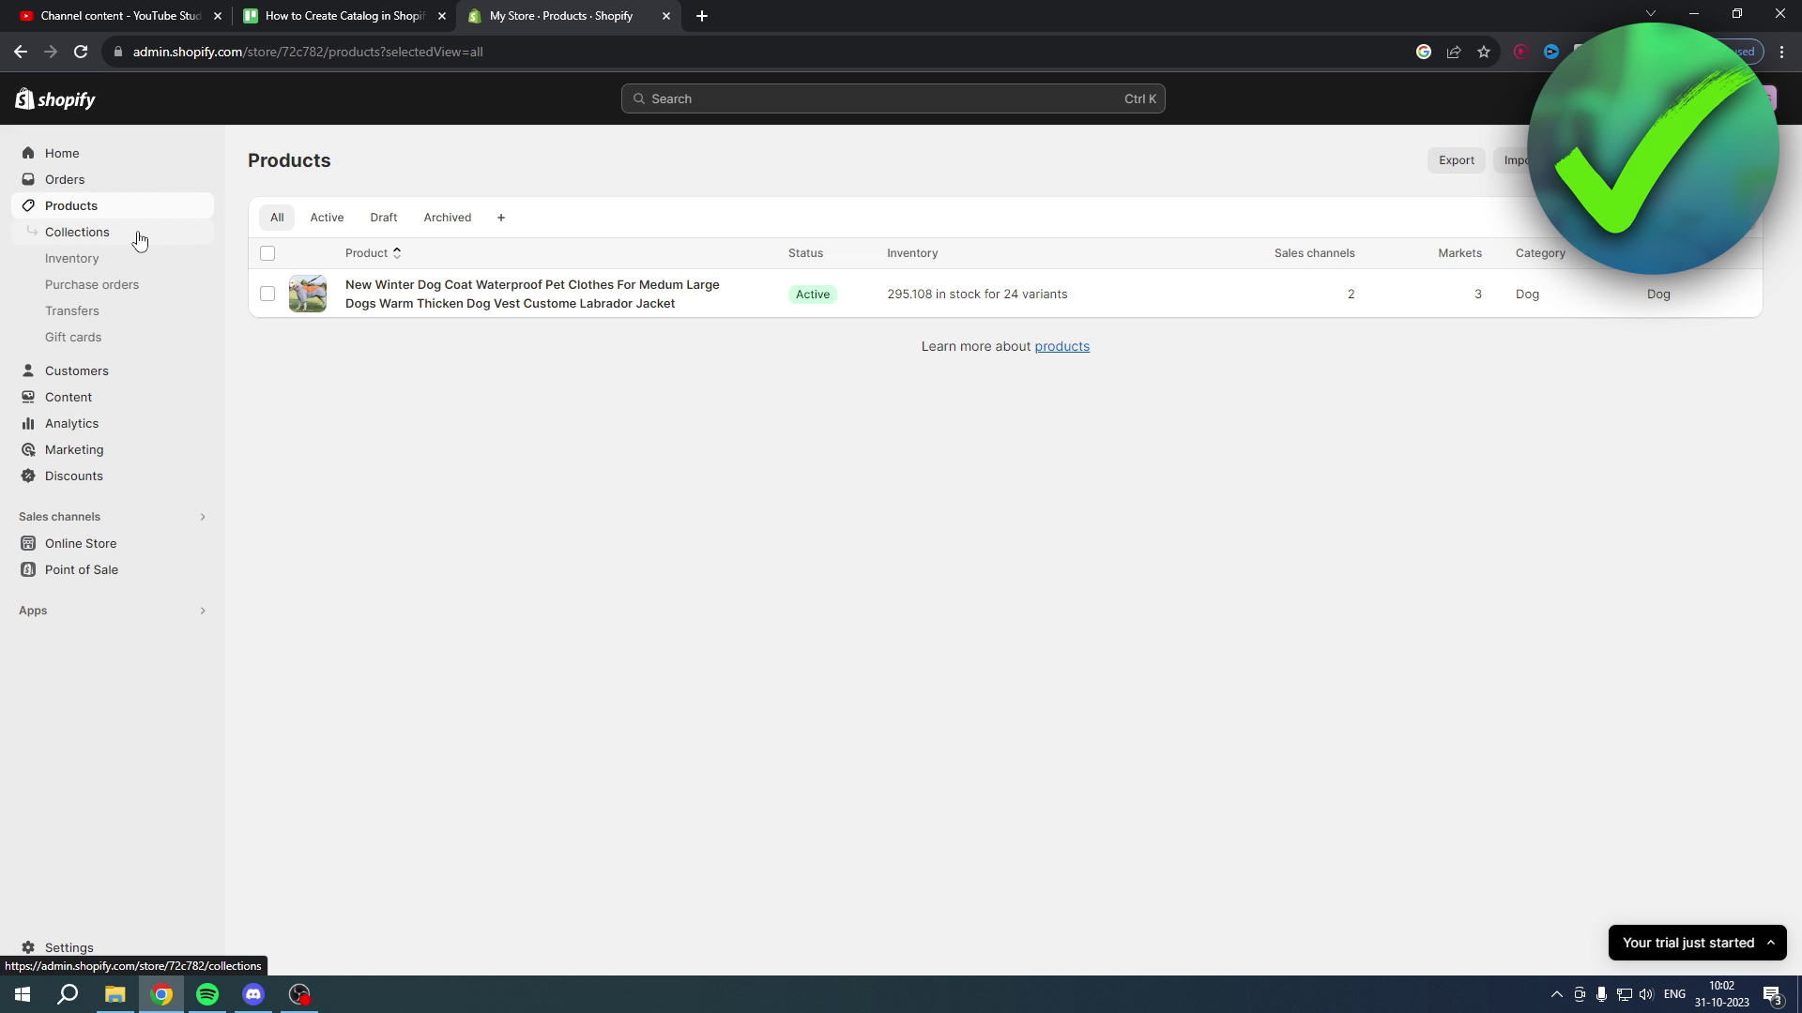
click(83, 235)
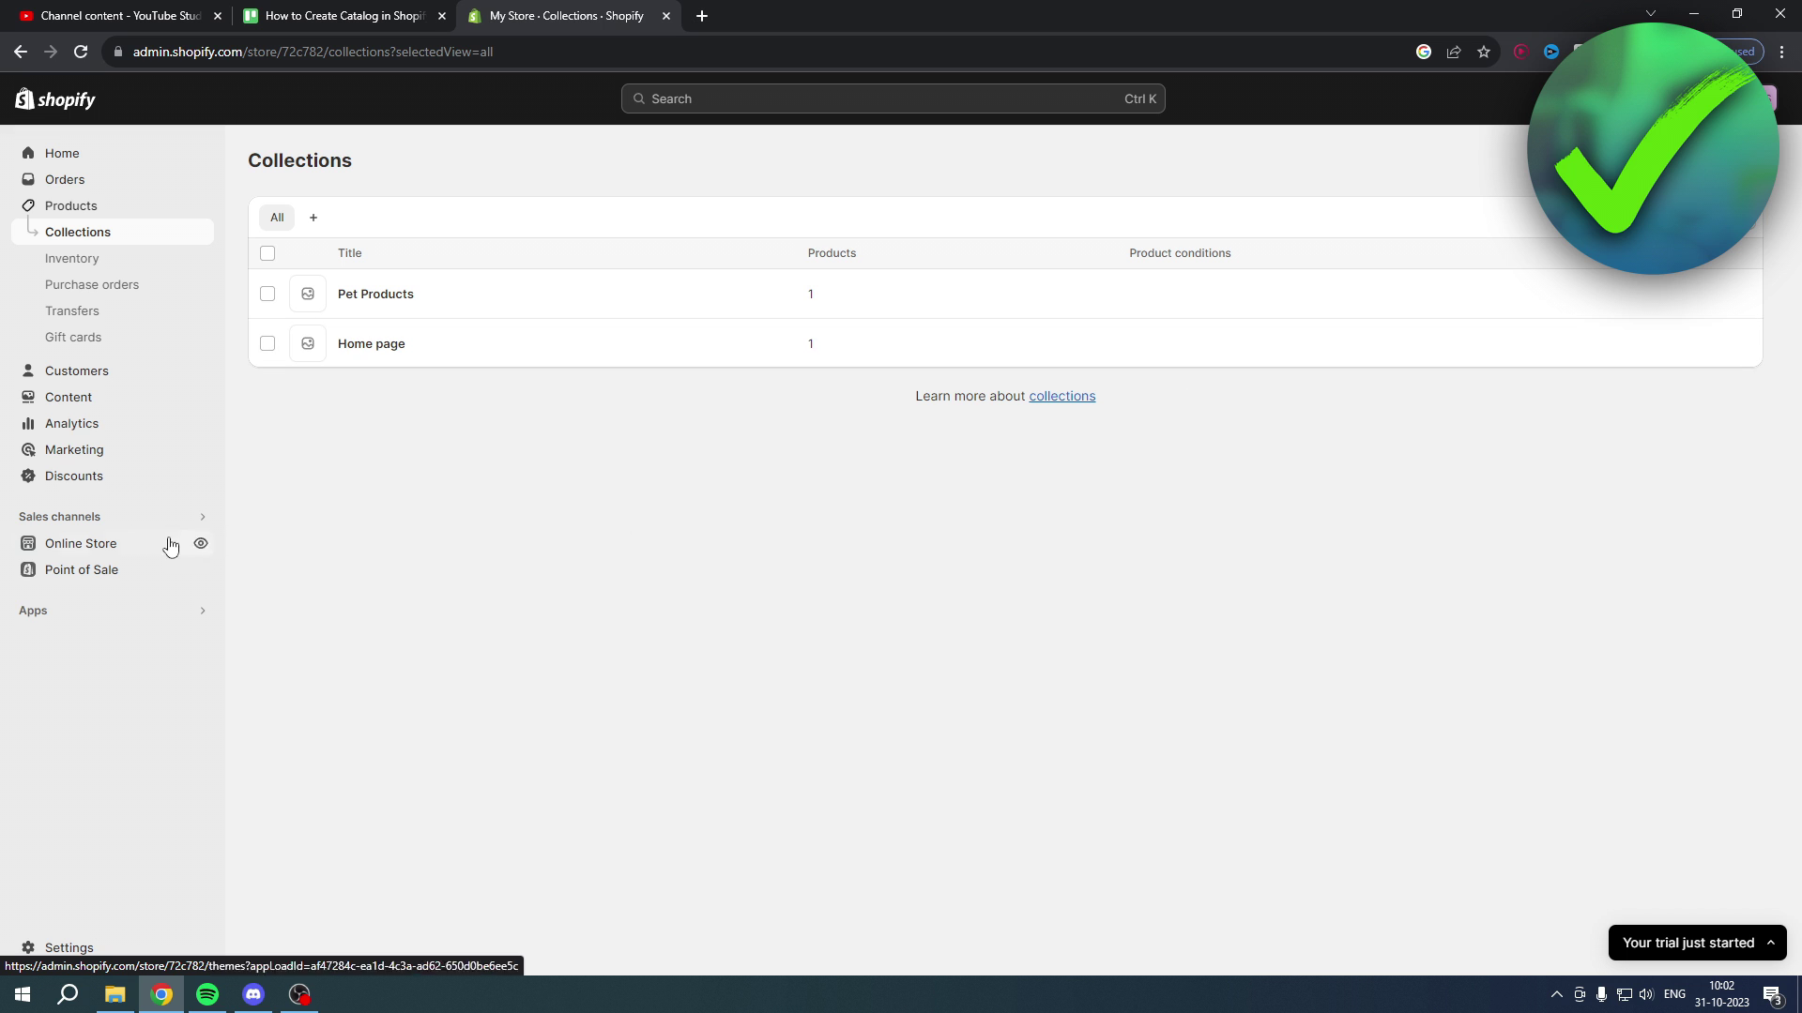
click(95, 551)
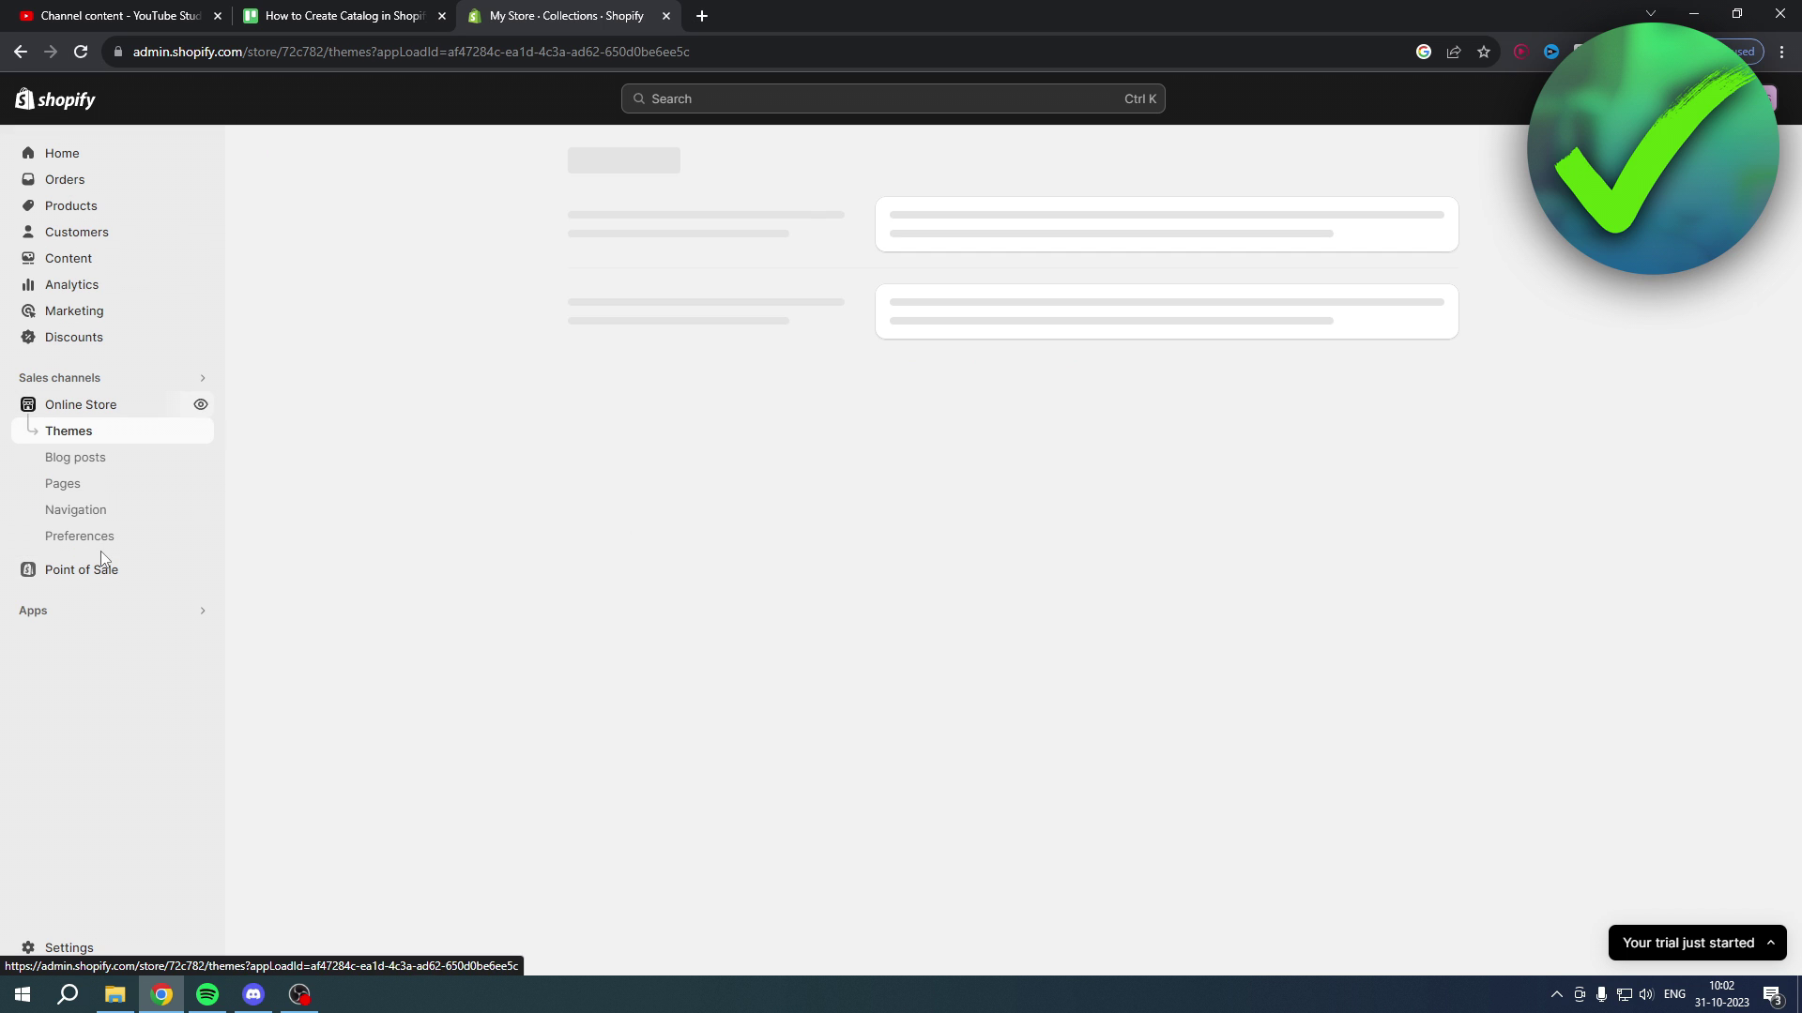
click(85, 494)
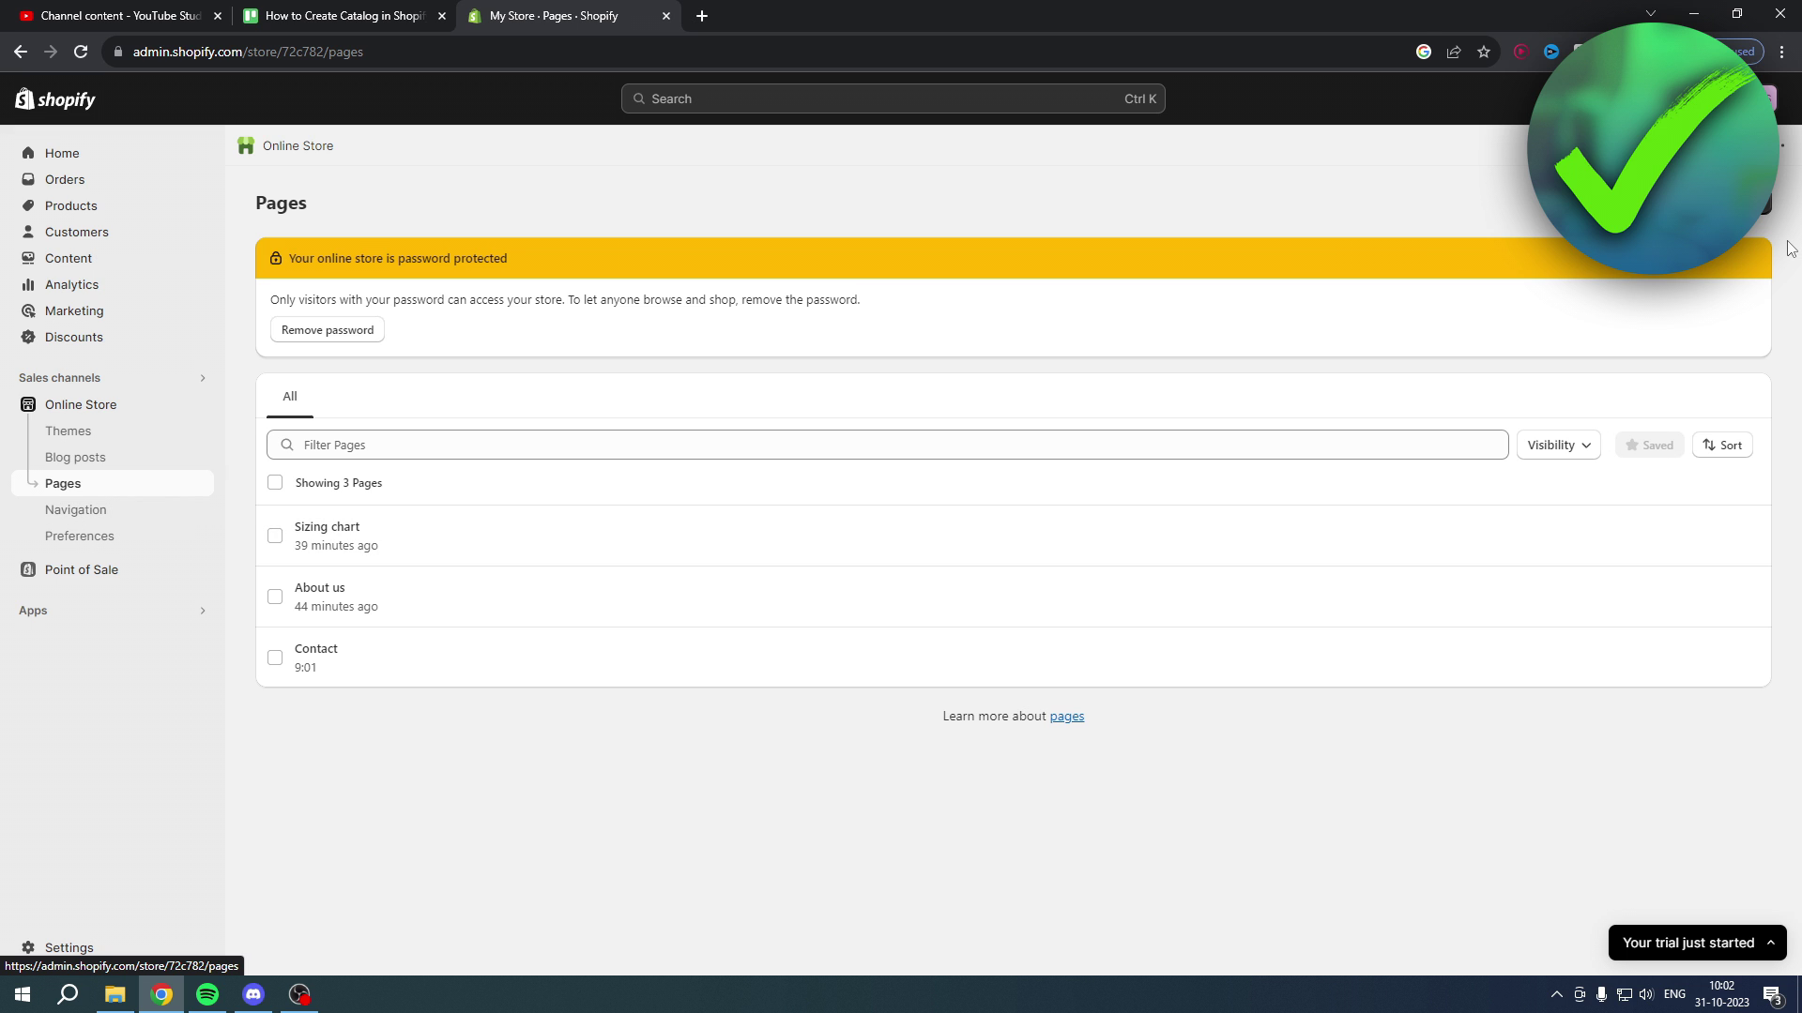
click(1741, 202)
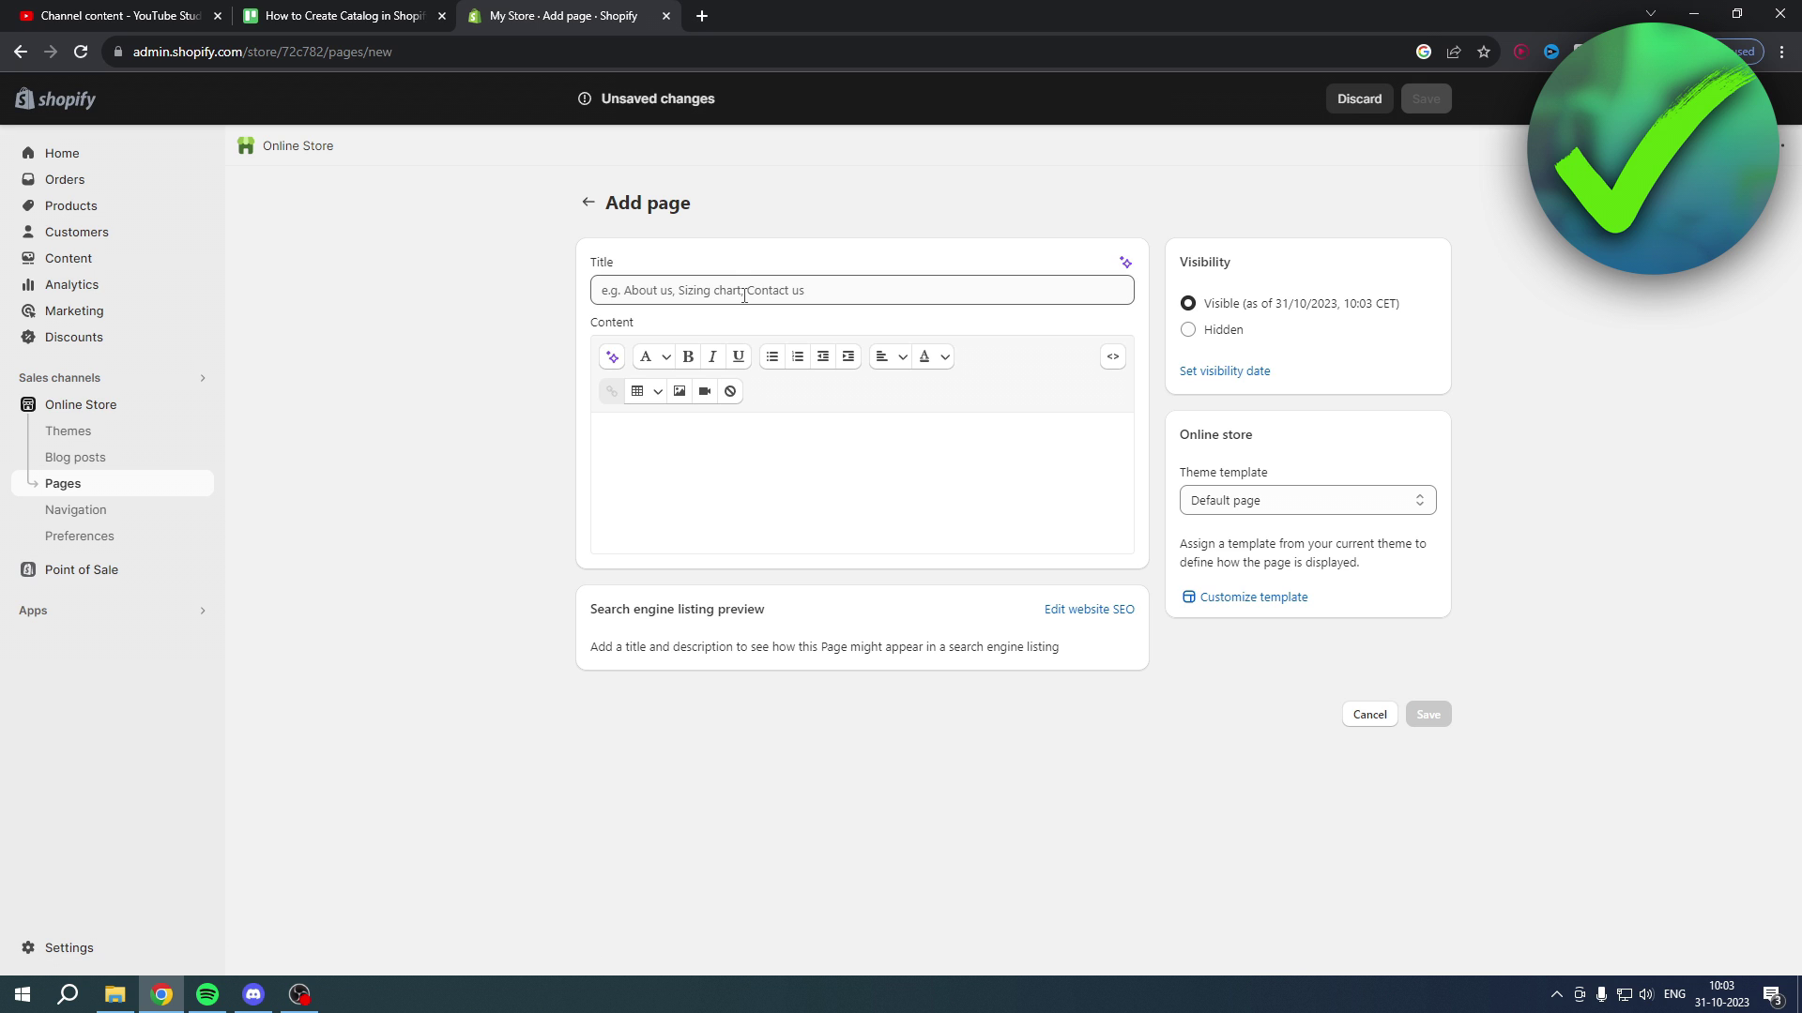
Title the new page 'Catalog' and save it
click(744, 296)
text(Catalog)
click(1428, 715)
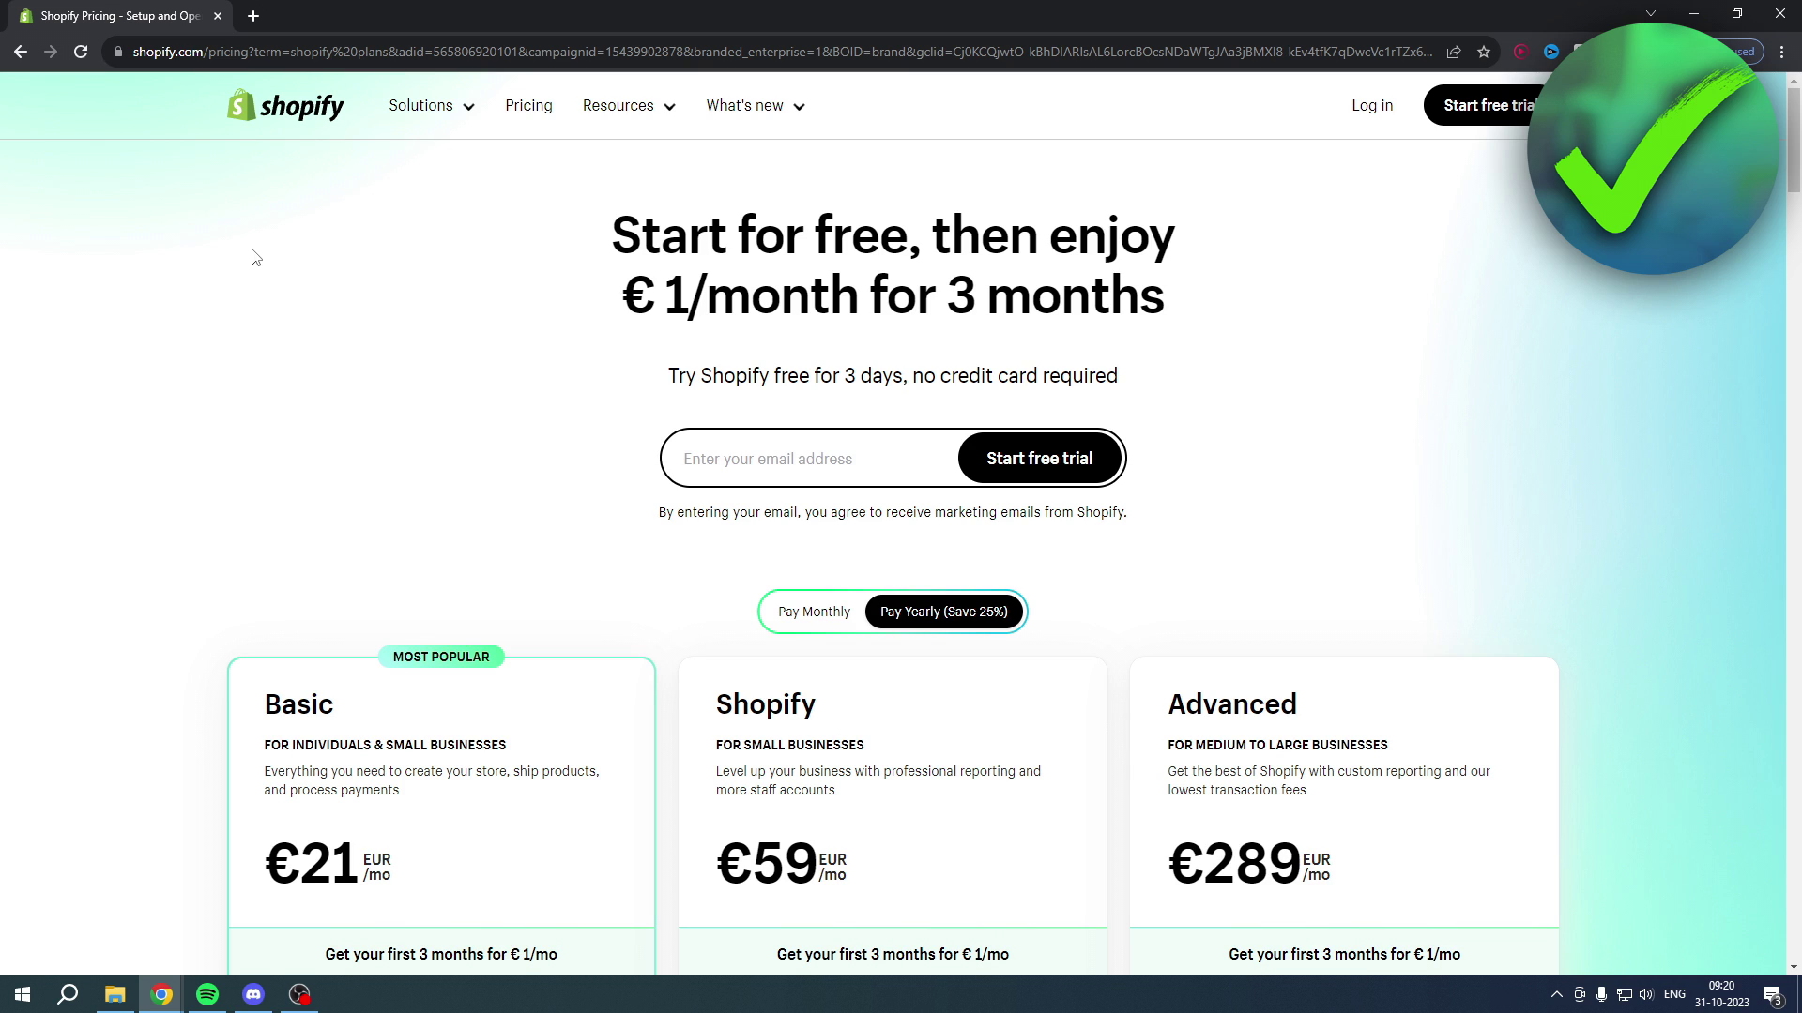
drag(612, 234, 690, 303)
click(941, 238)
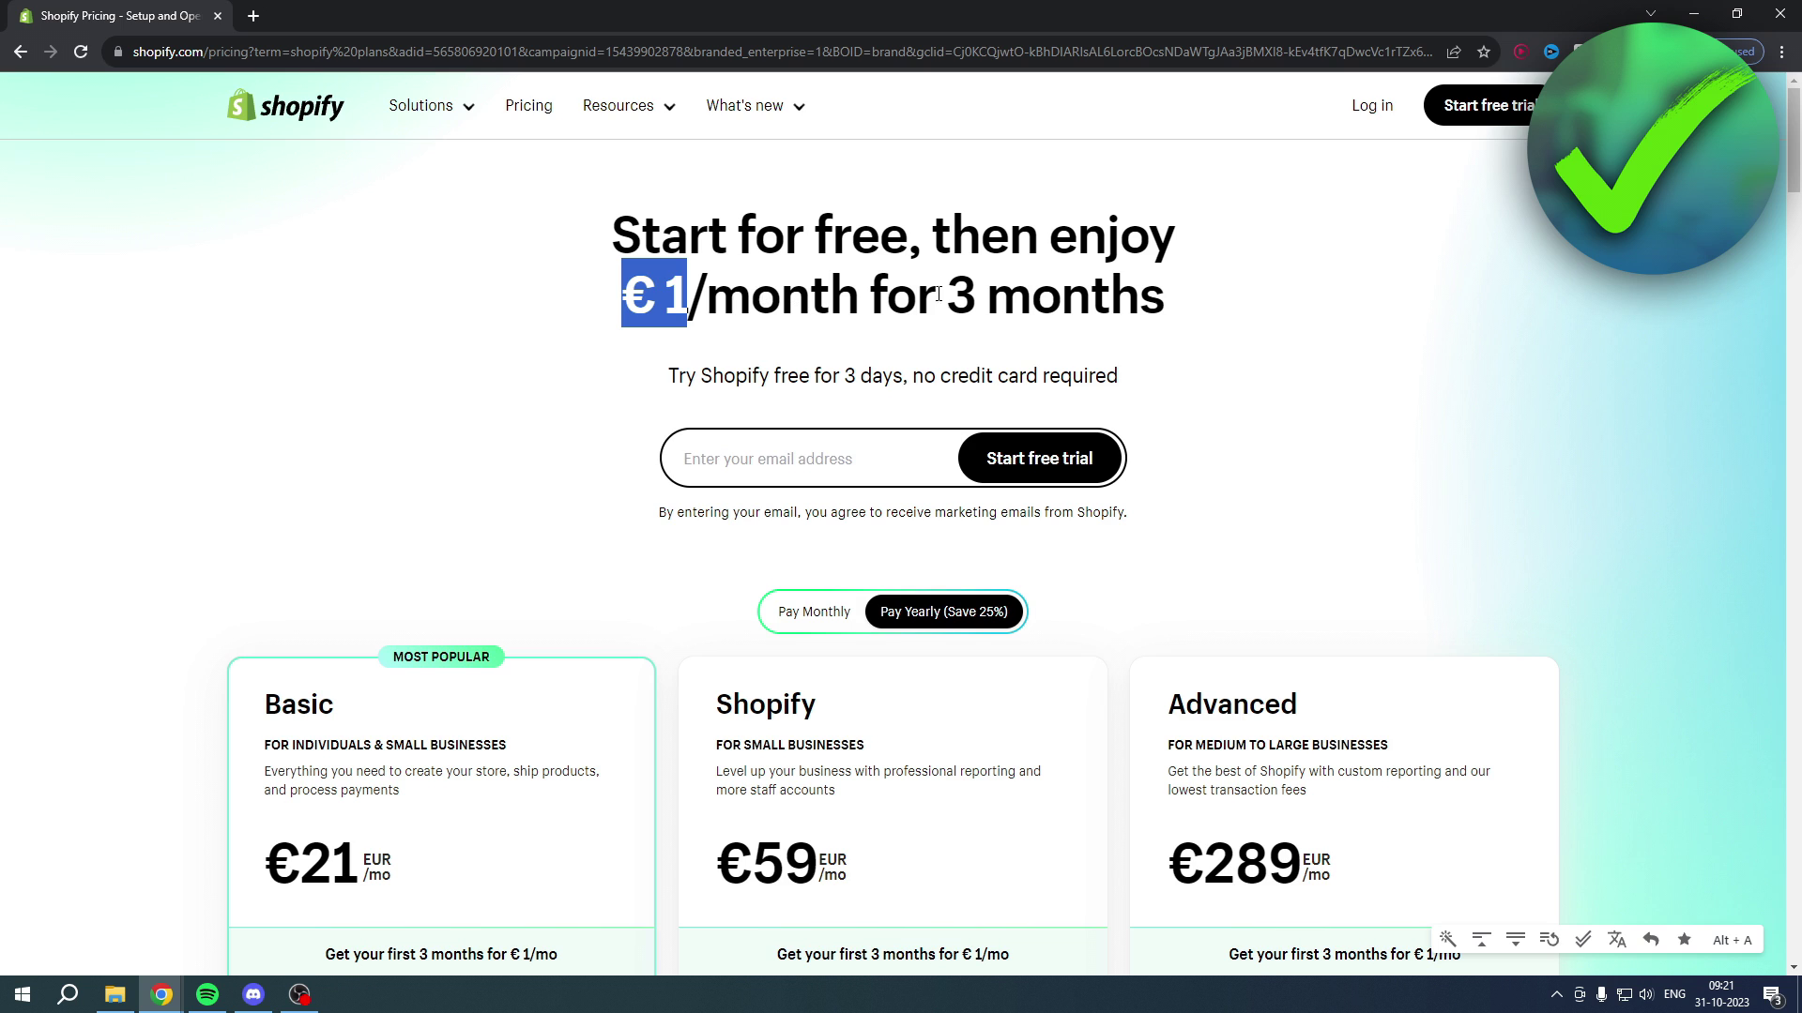
drag(958, 294, 1166, 296)
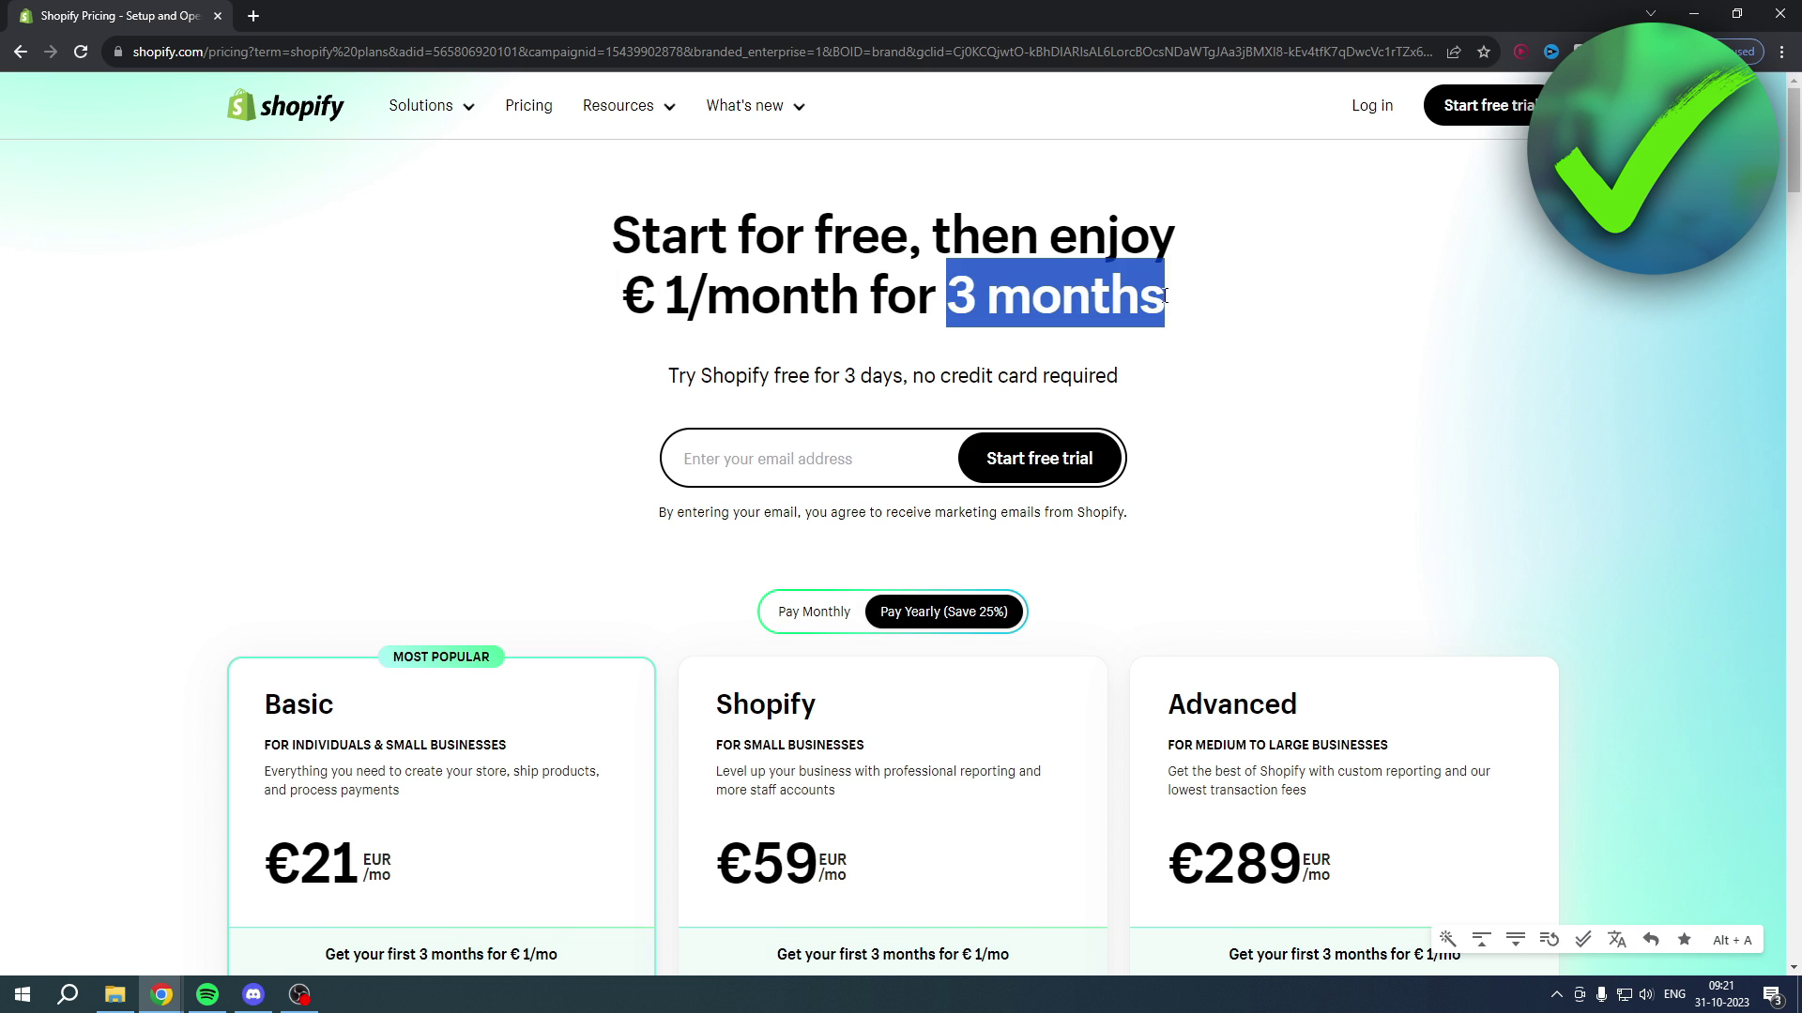
click(1181, 300)
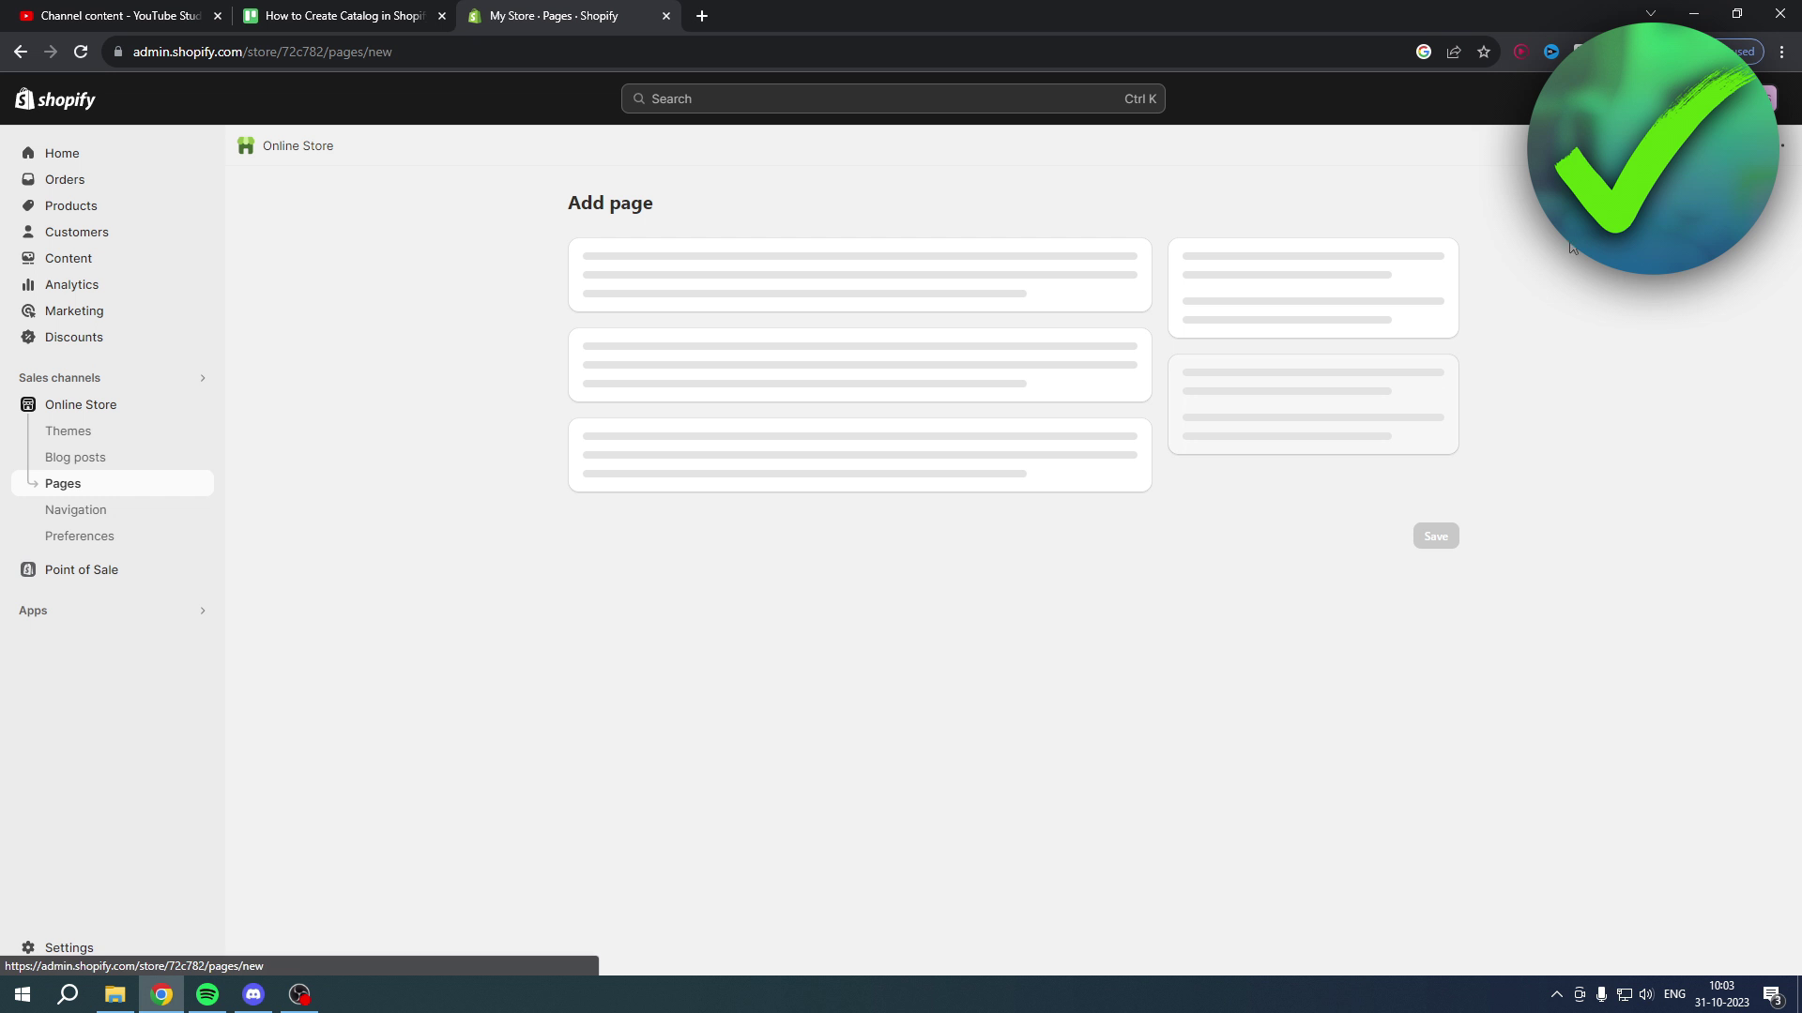
Create and save a new page titled 'Dog Toys'
click(862, 290)
text(Dog Toys)
click(1423, 712)
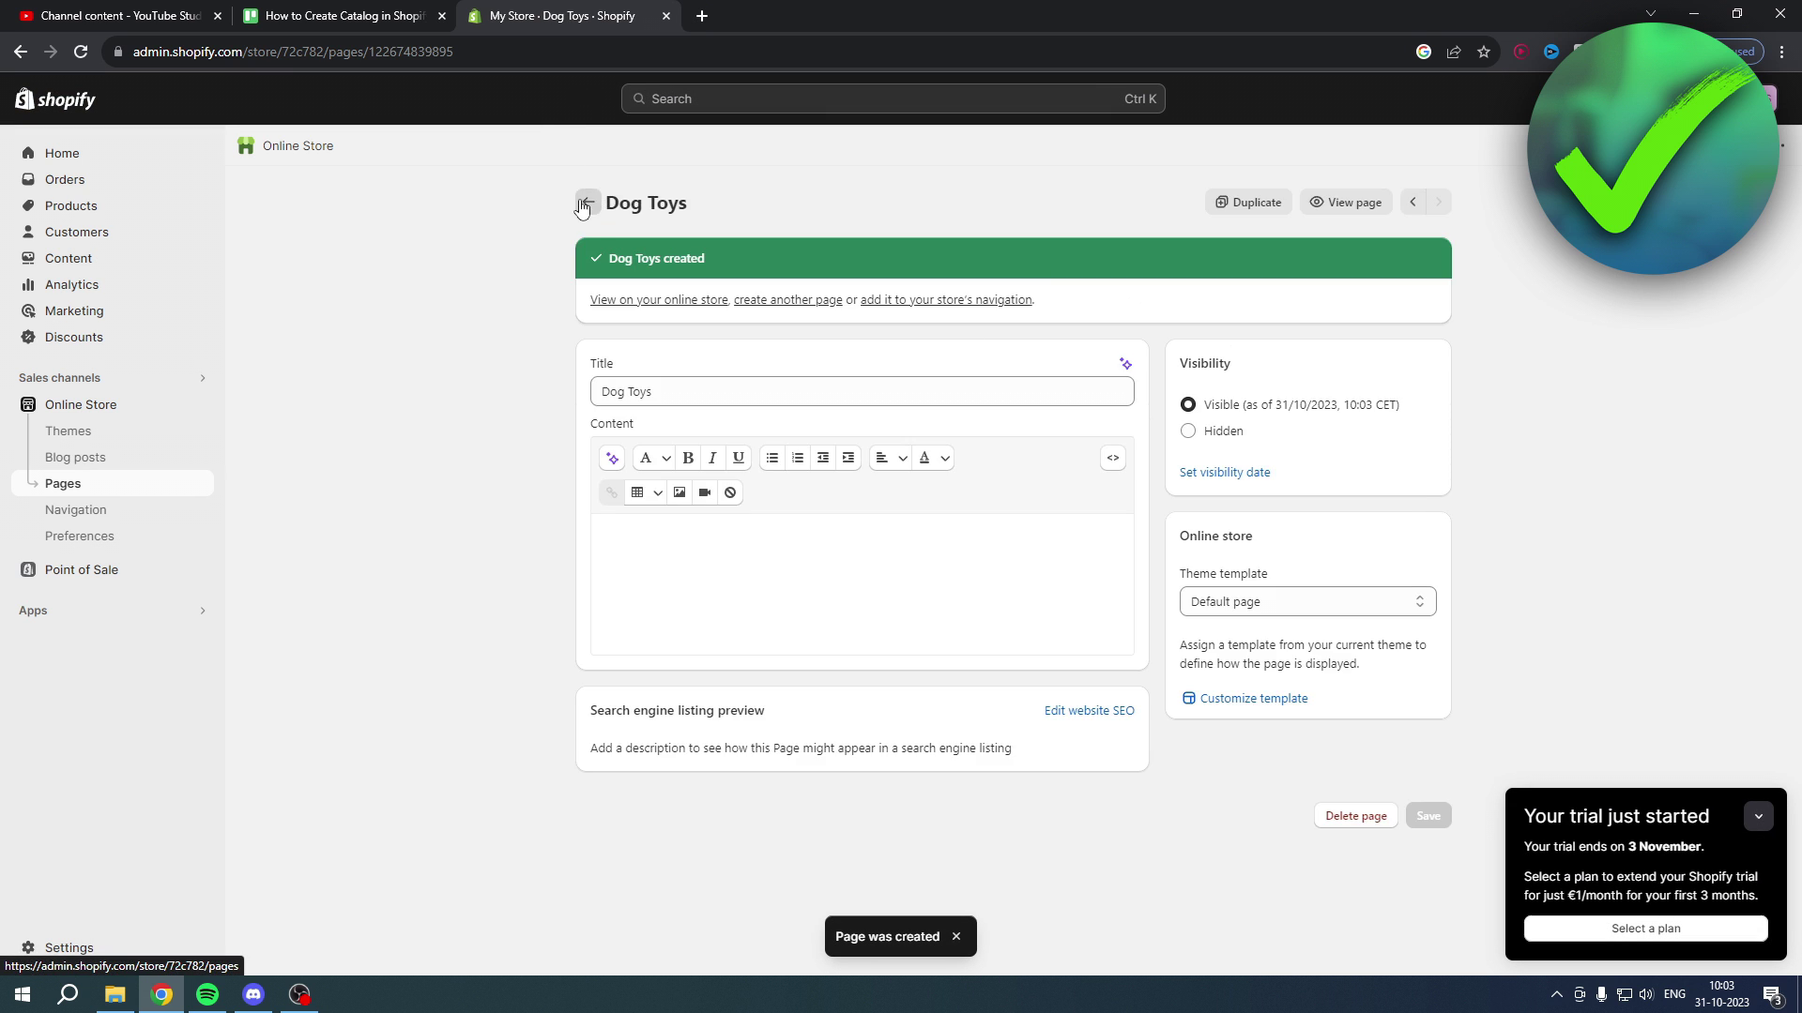
click(592, 204)
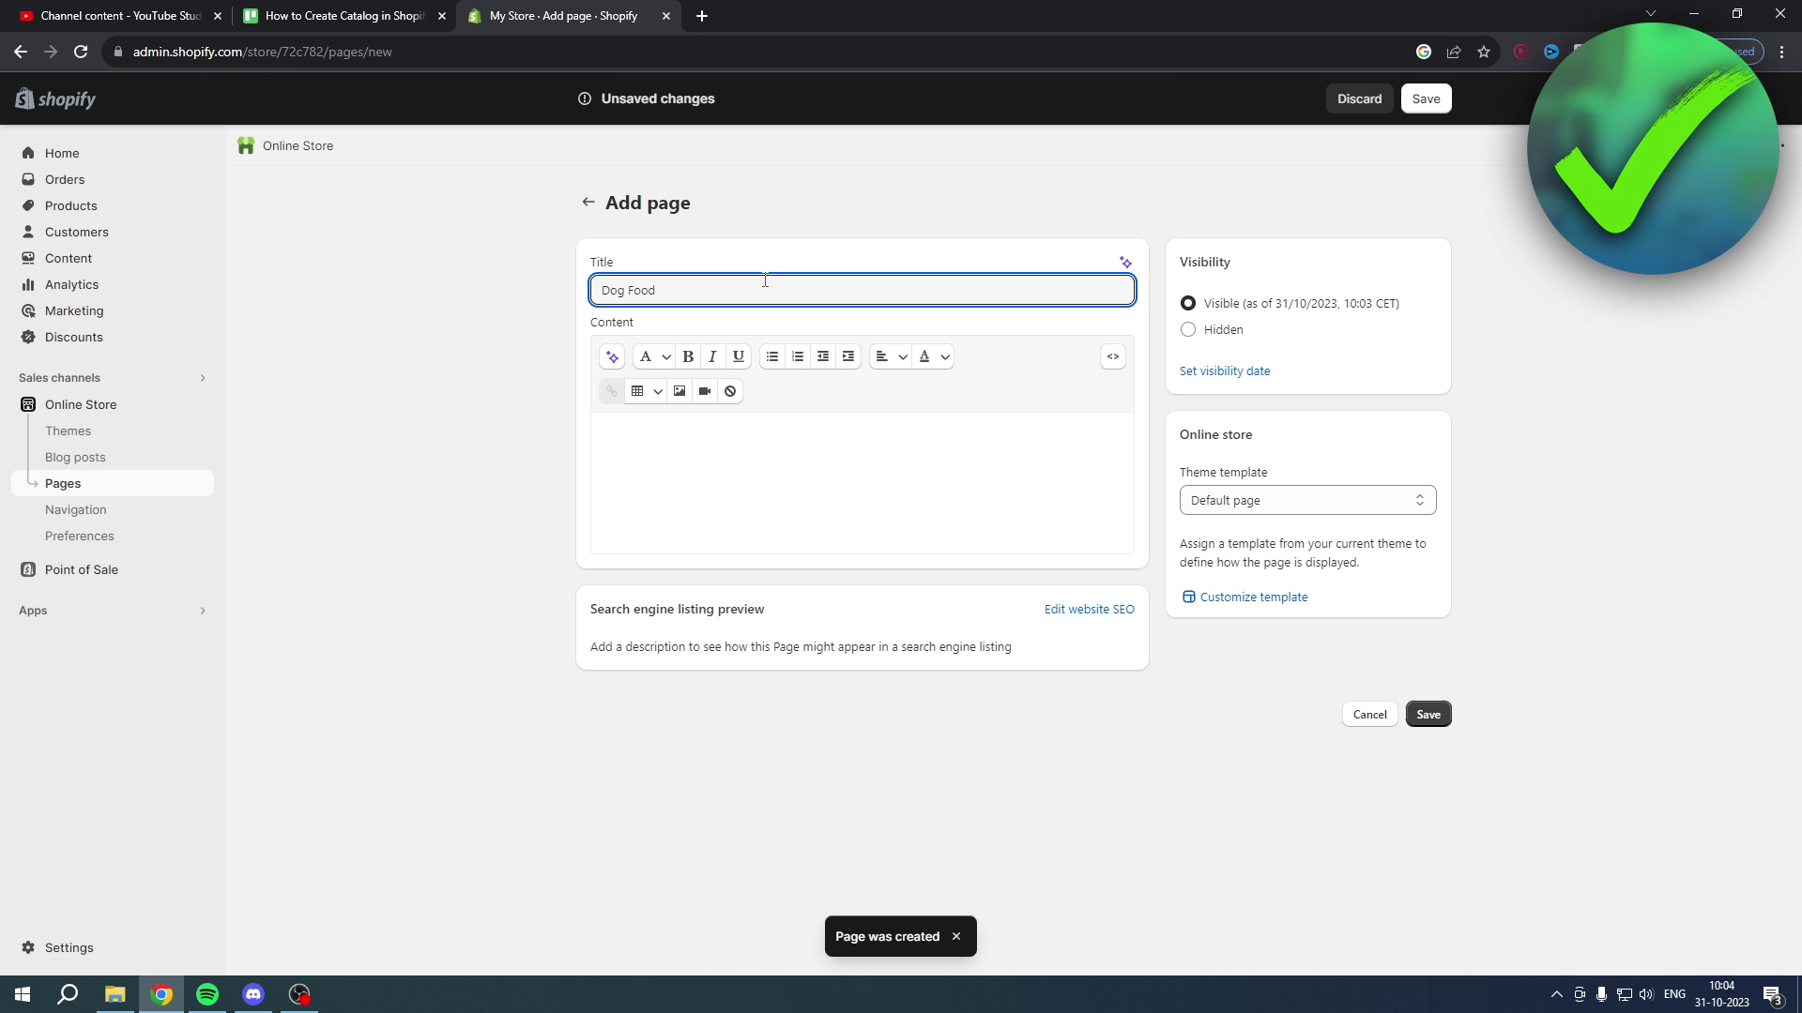
Save a second page titled 'Dog Food' and return to the pages list
click(1427, 715)
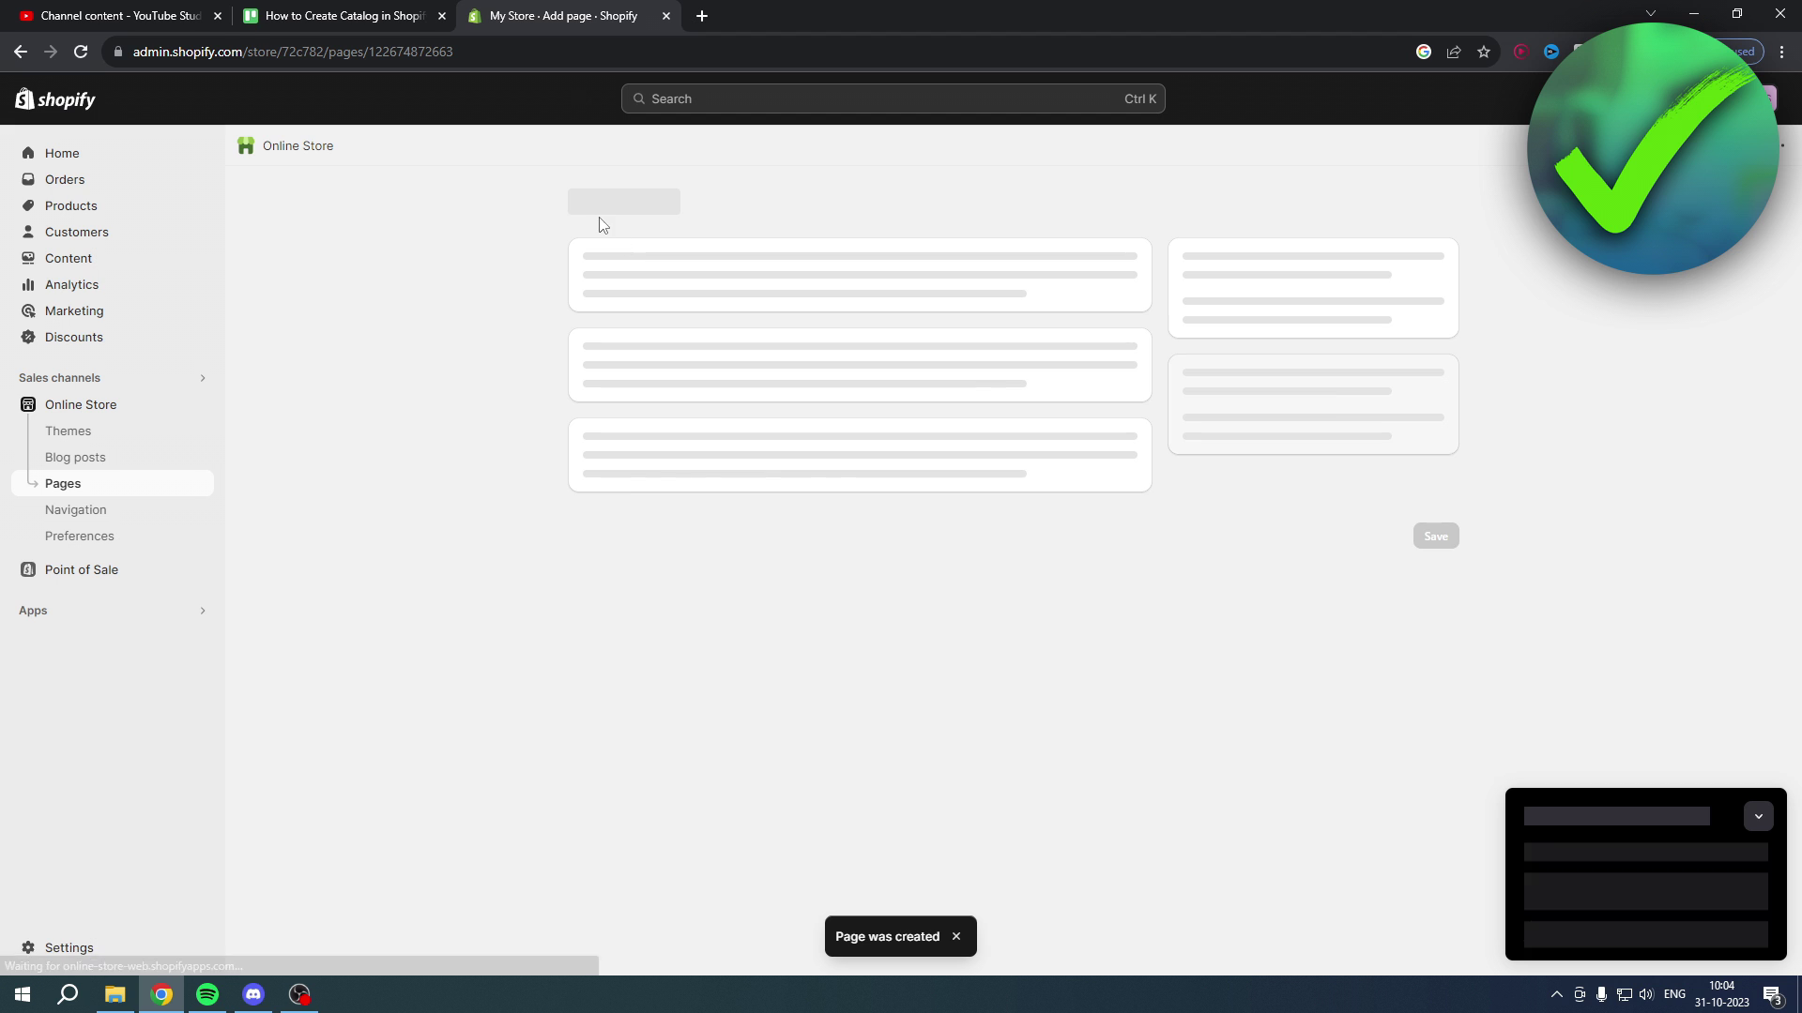
click(587, 204)
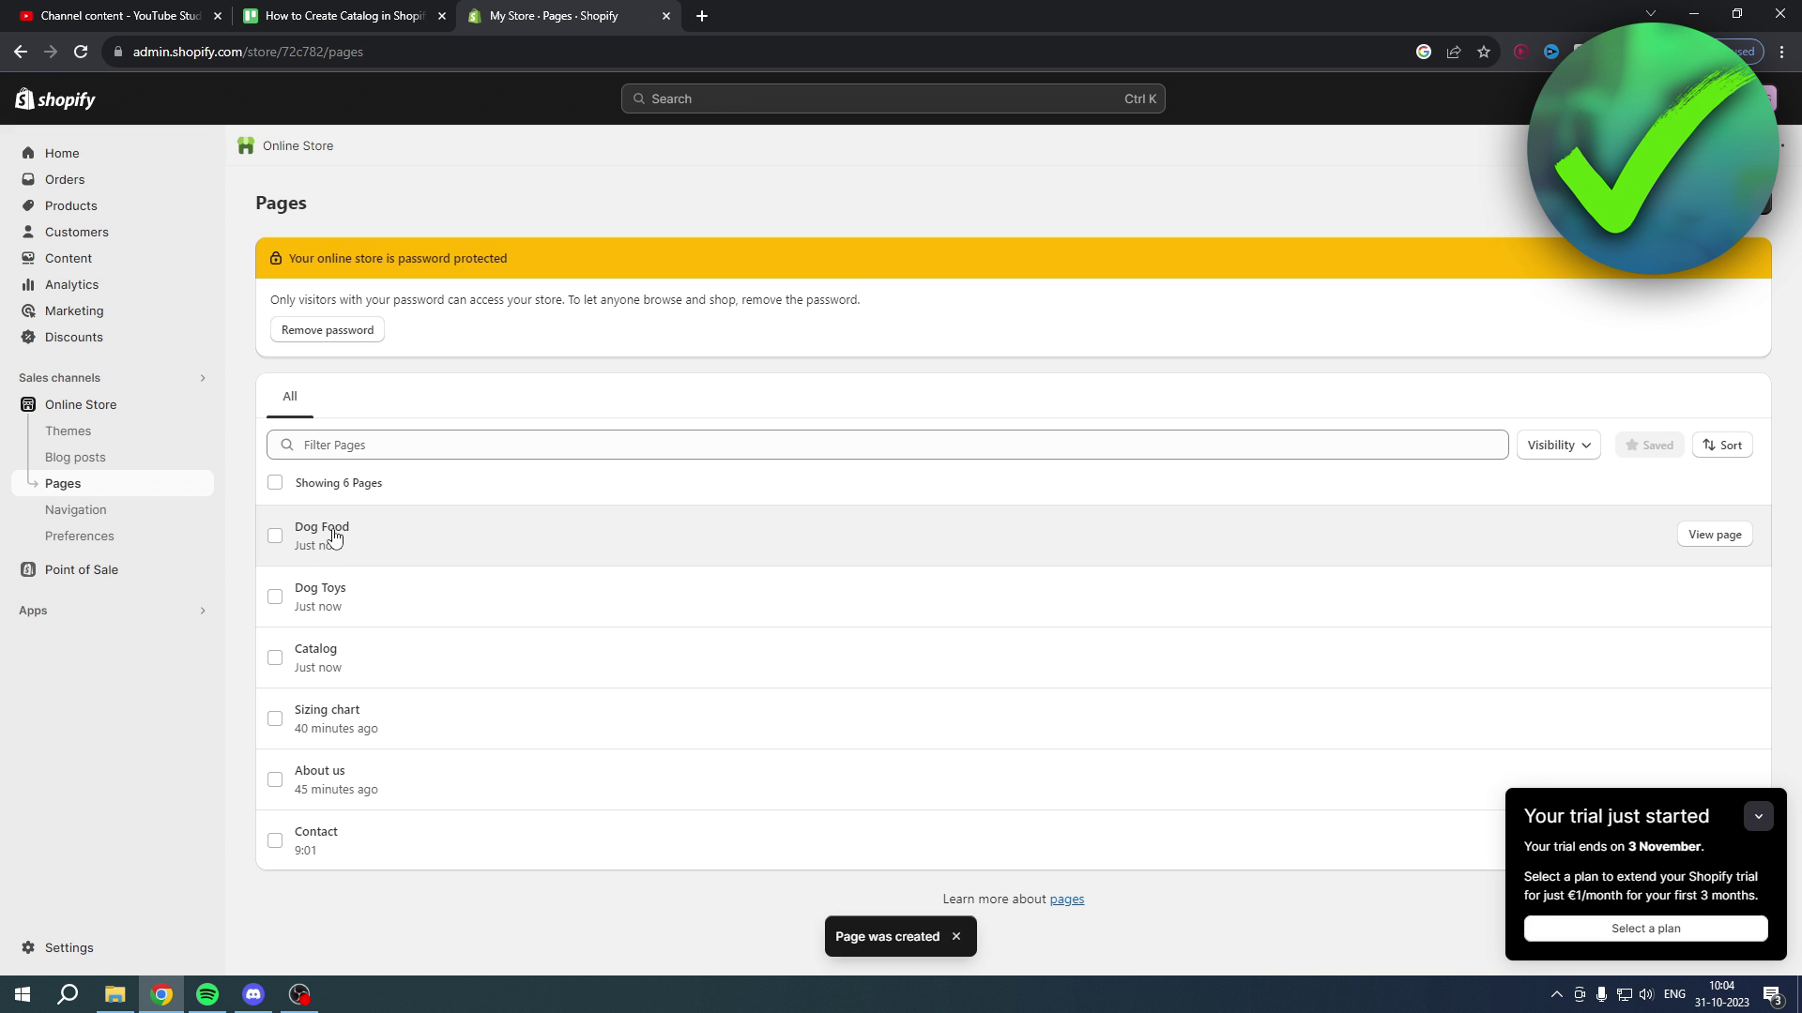
click(97, 522)
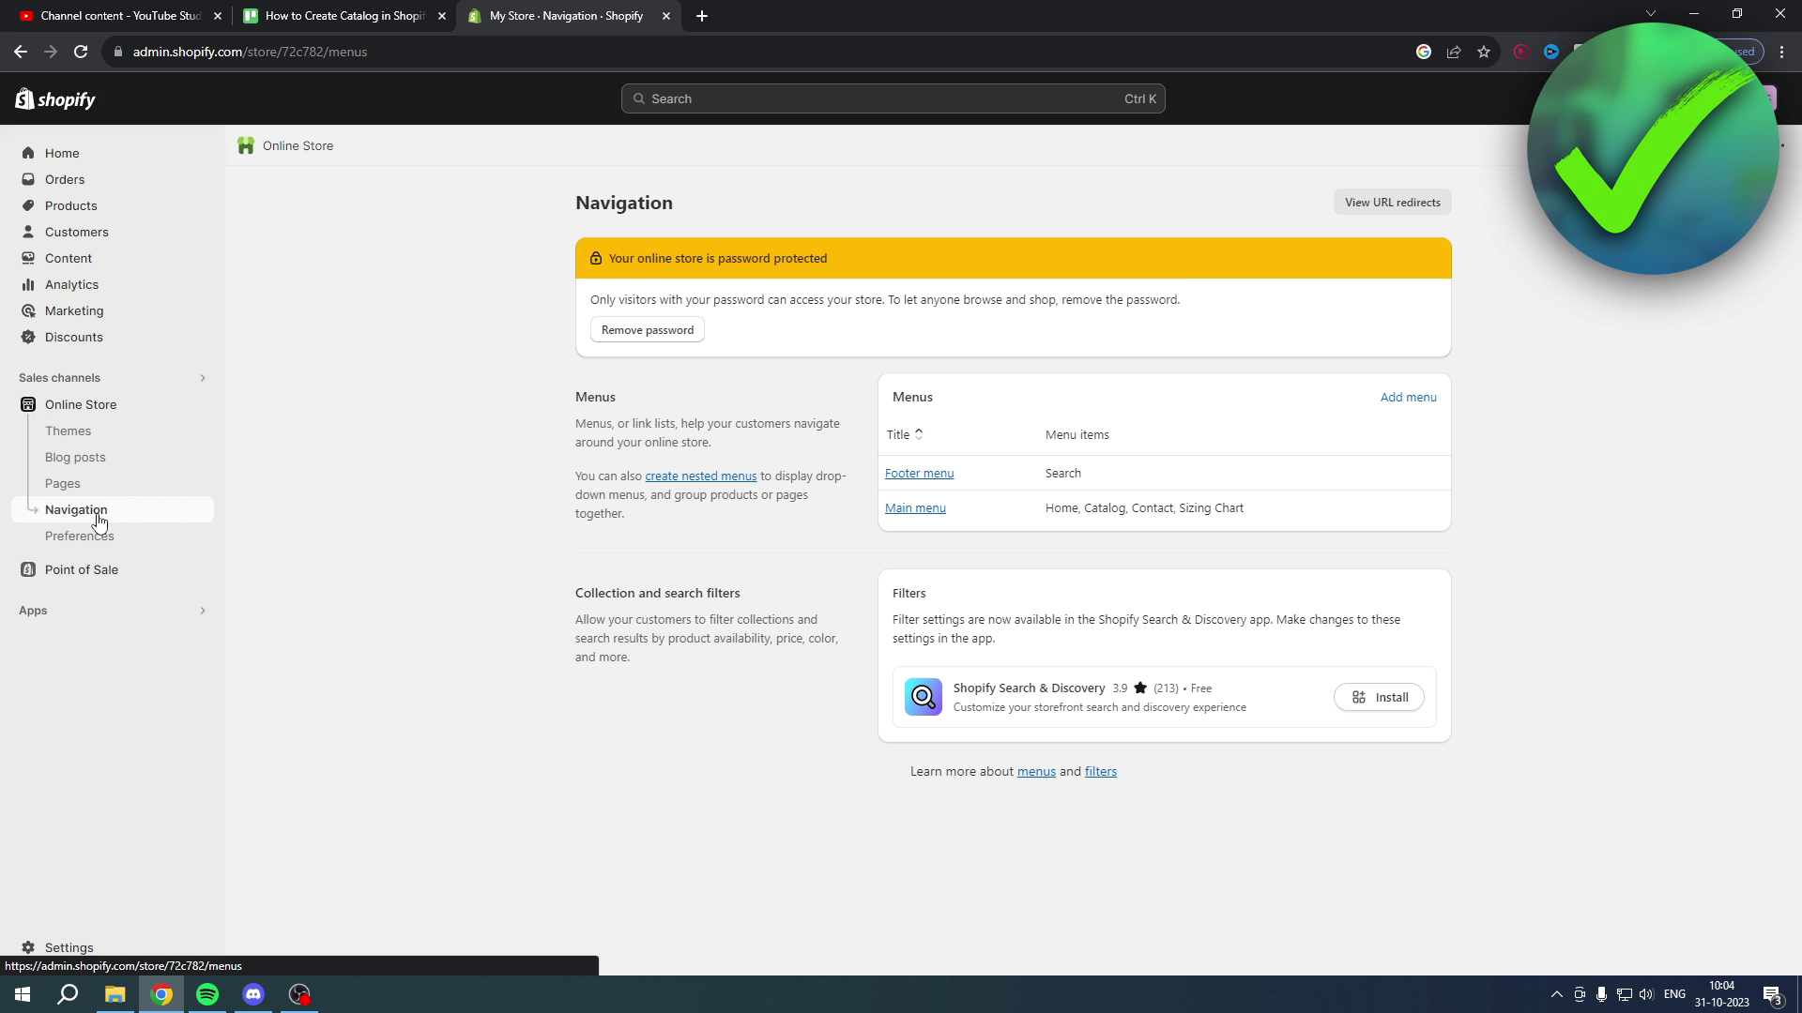
In the Main menu, add a 'Dog Toys' item linked to the Dog Toys page
click(915, 508)
drag(594, 485, 601, 490)
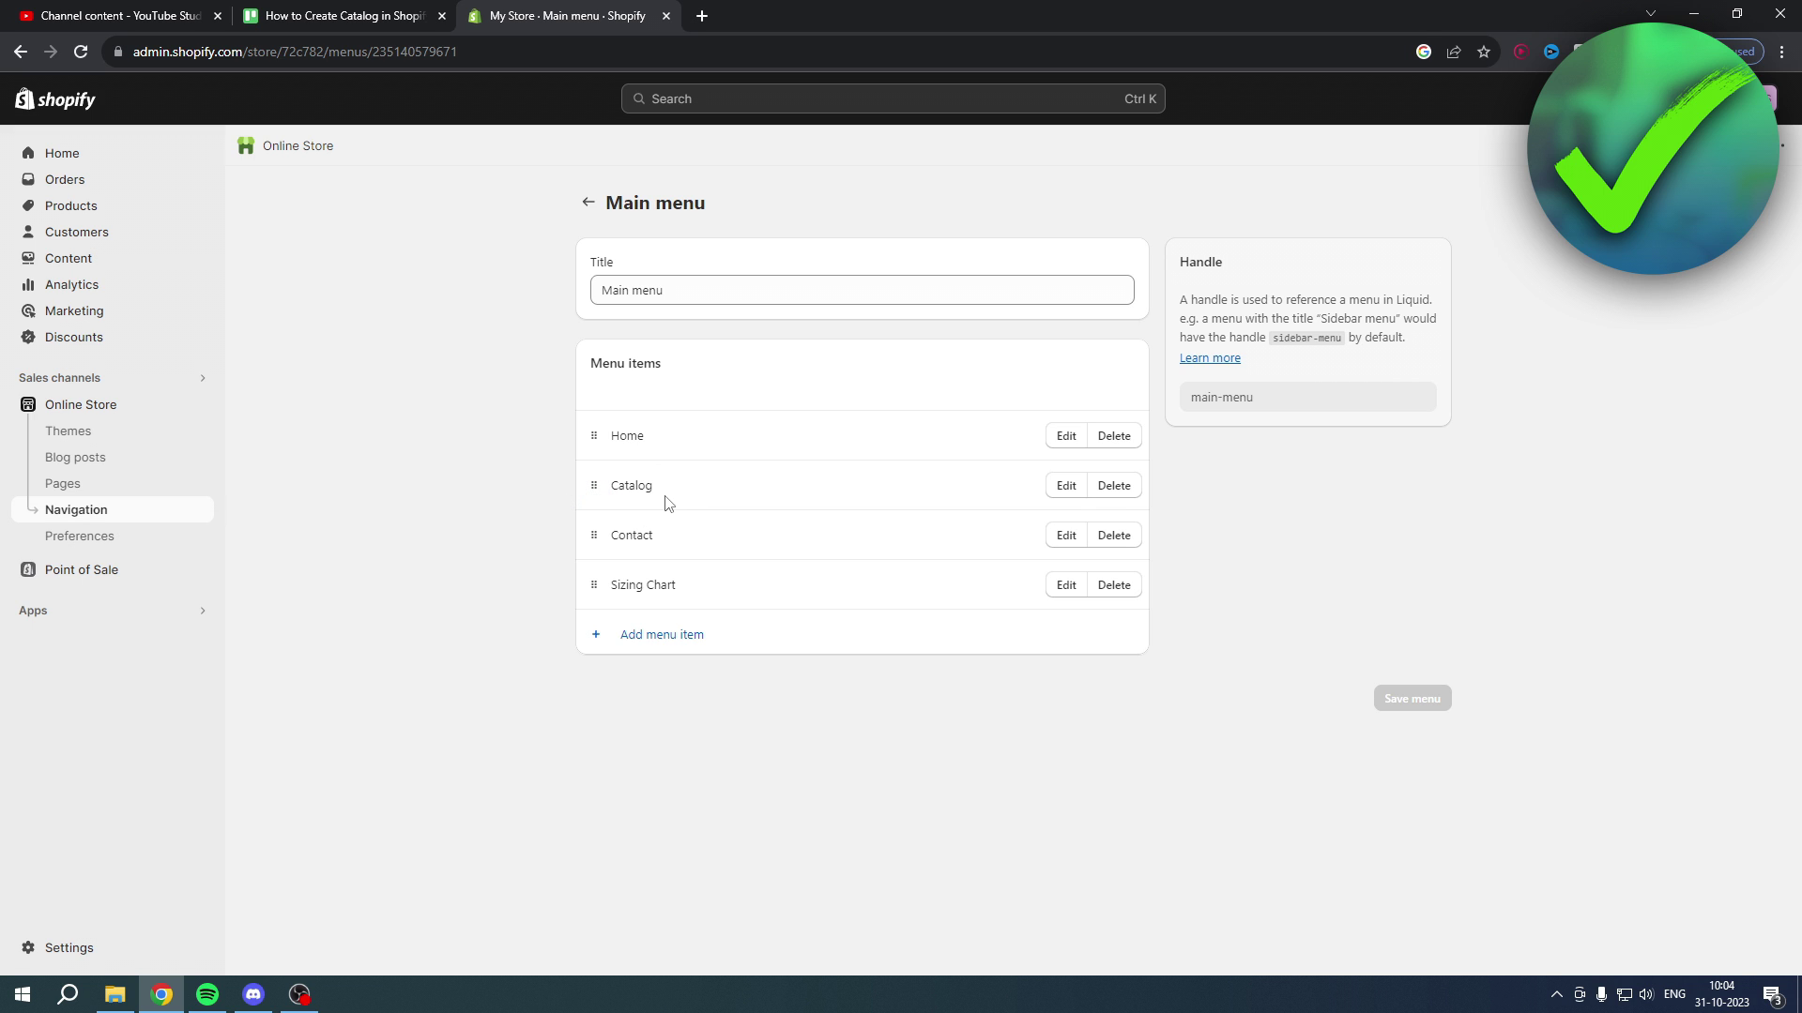
click(693, 645)
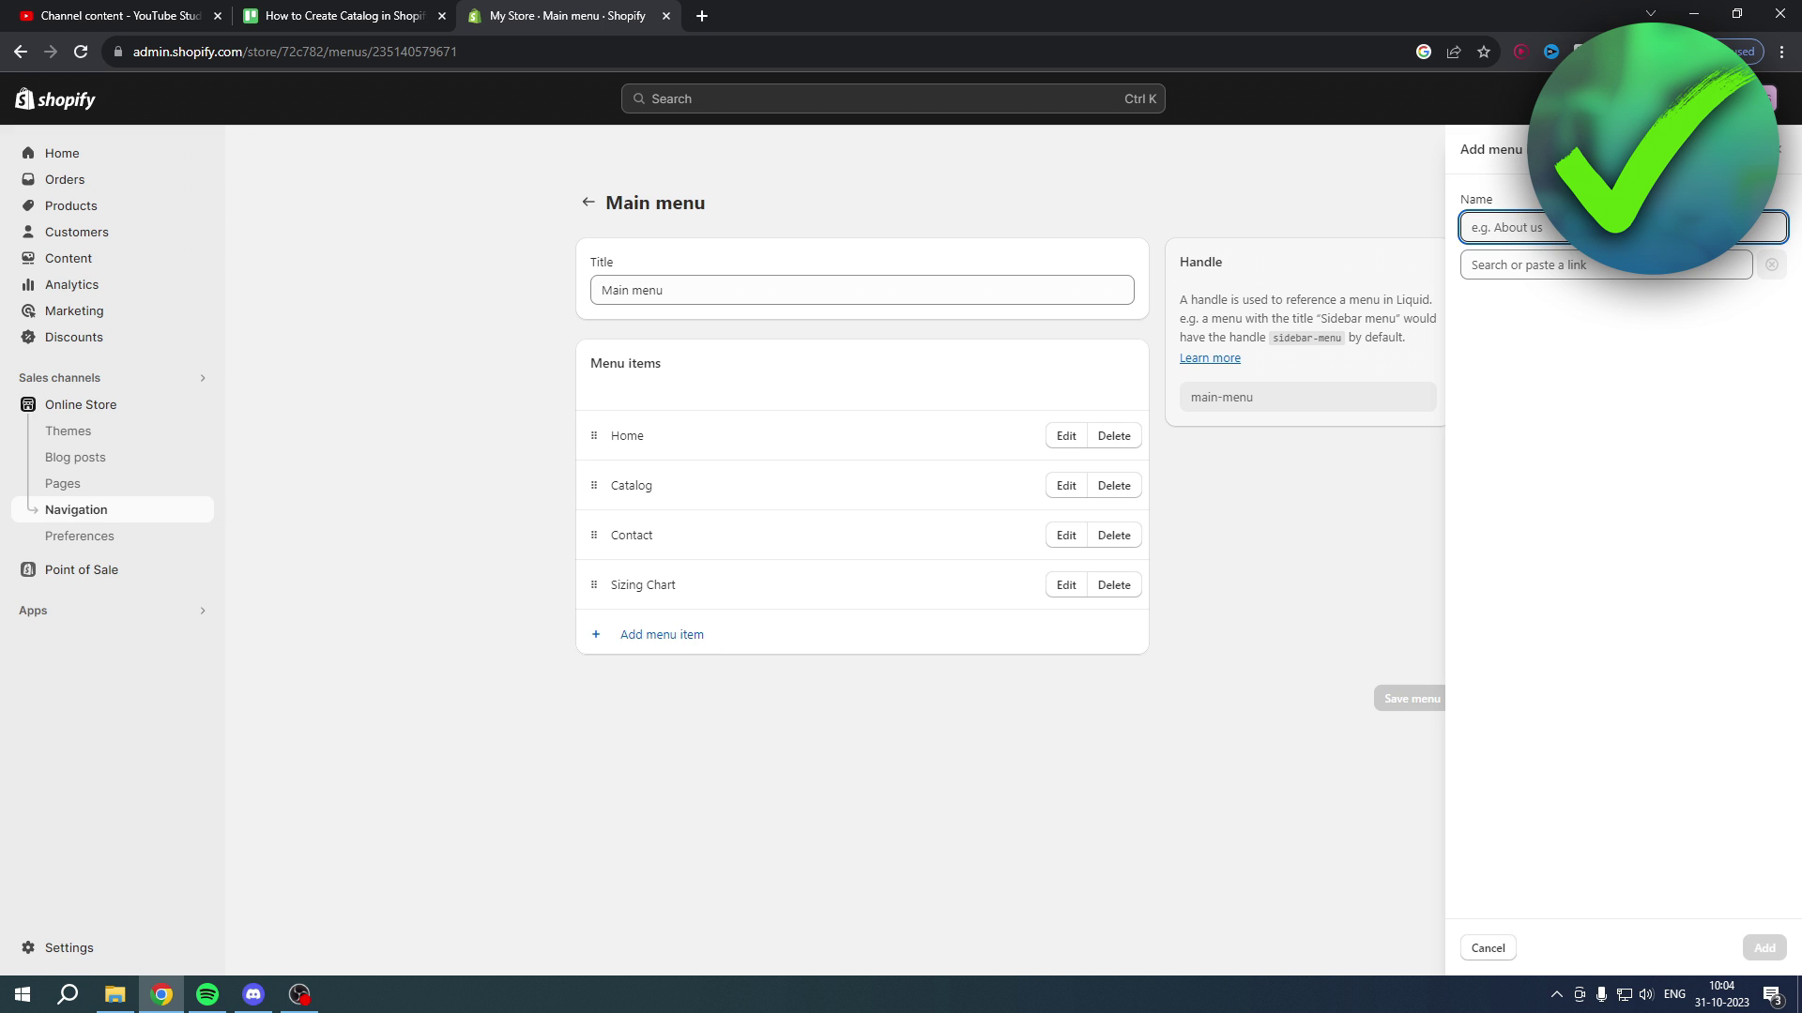
text(Dog Toys)
click(1616, 267)
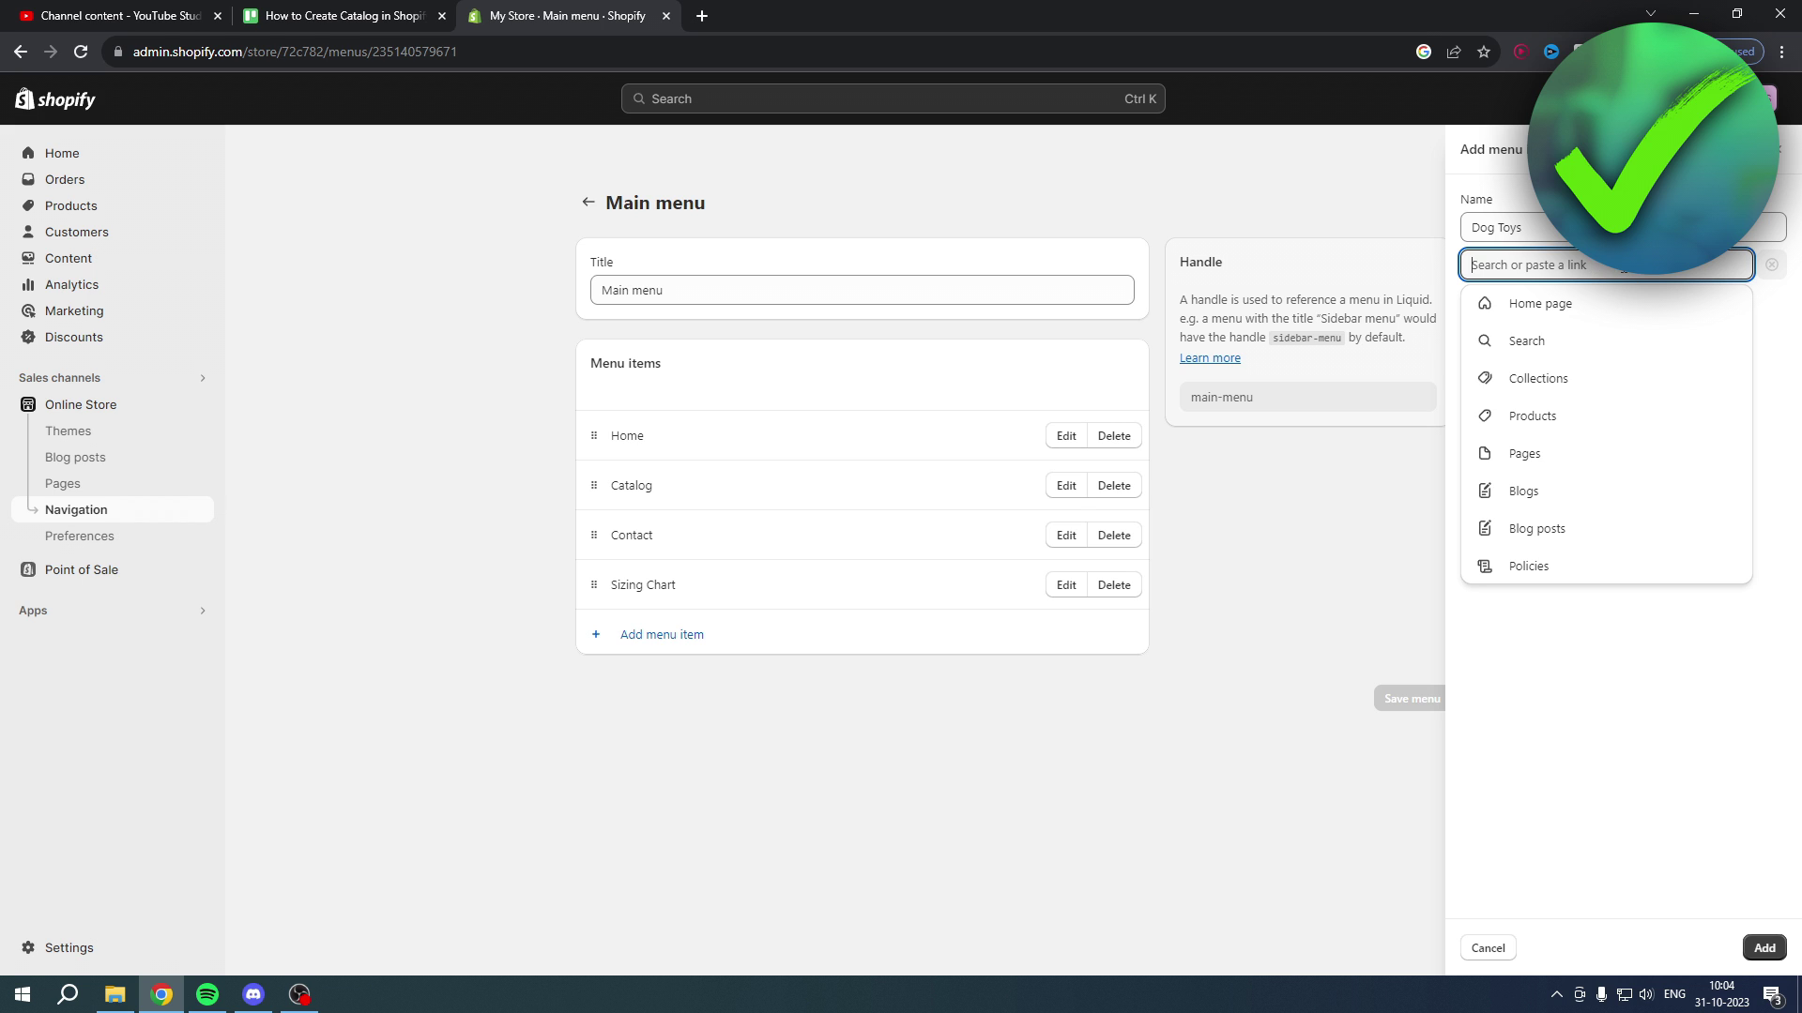
click(1522, 458)
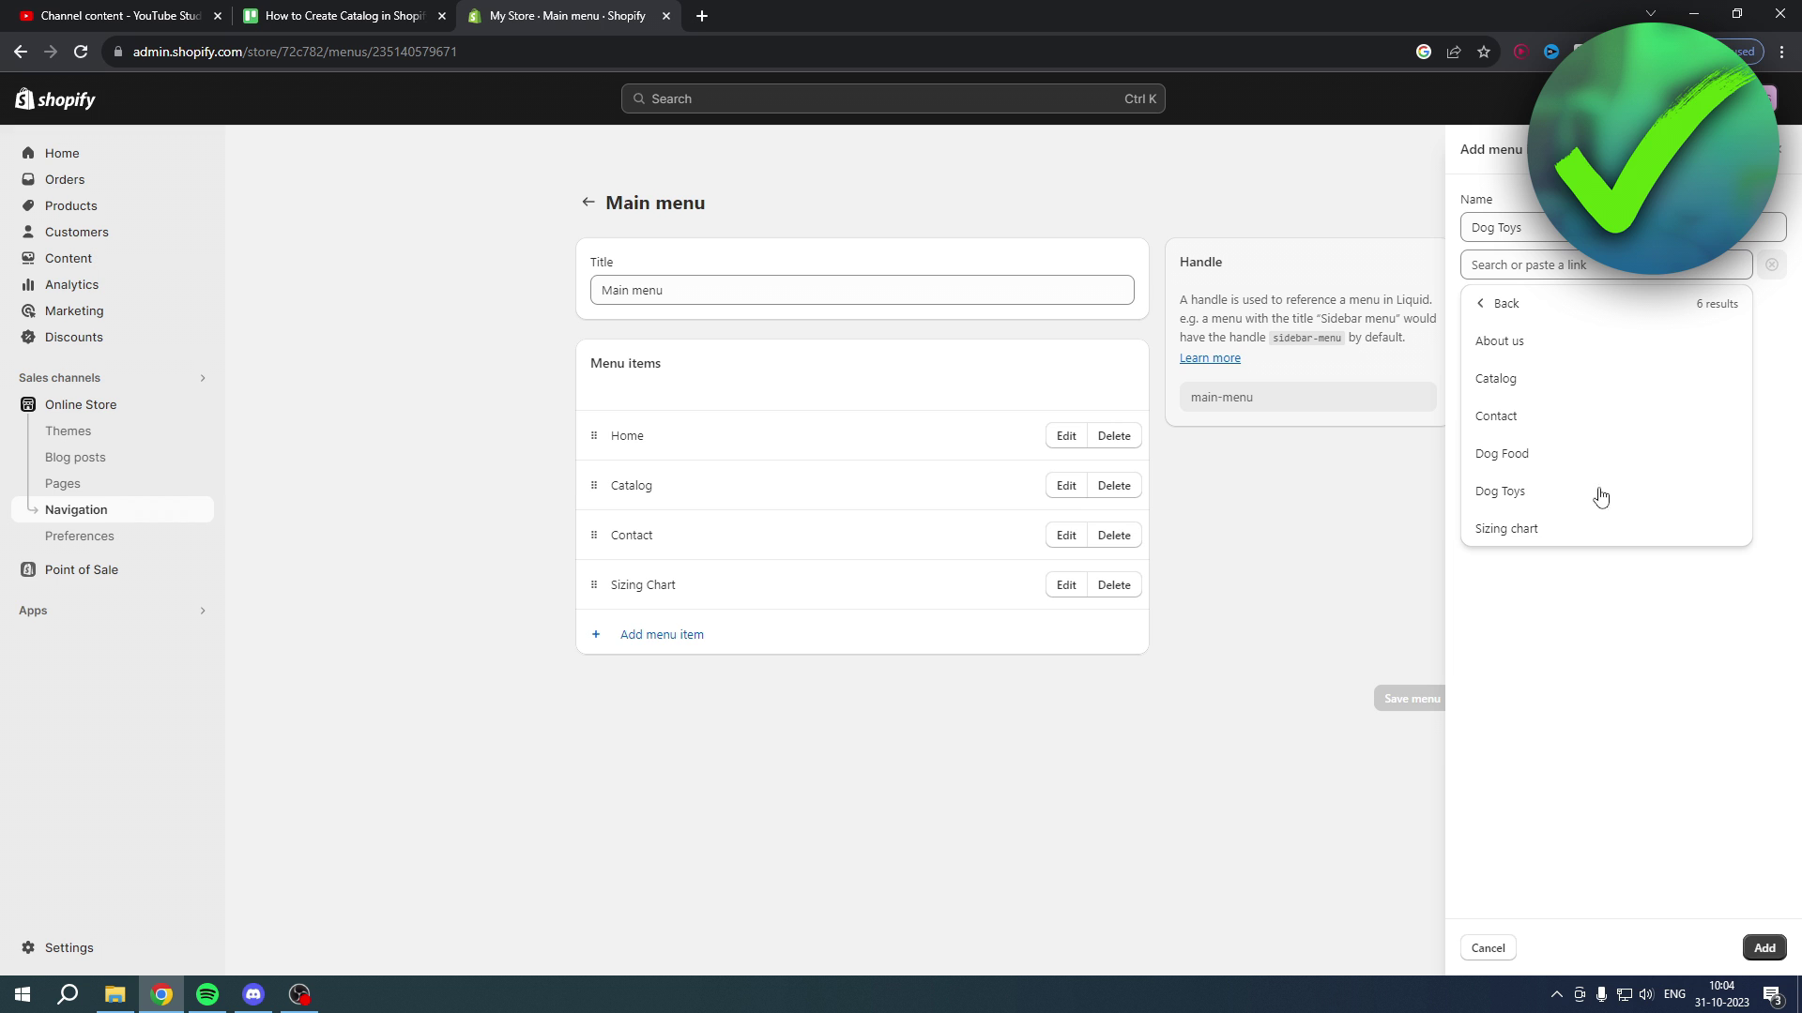
click(1499, 493)
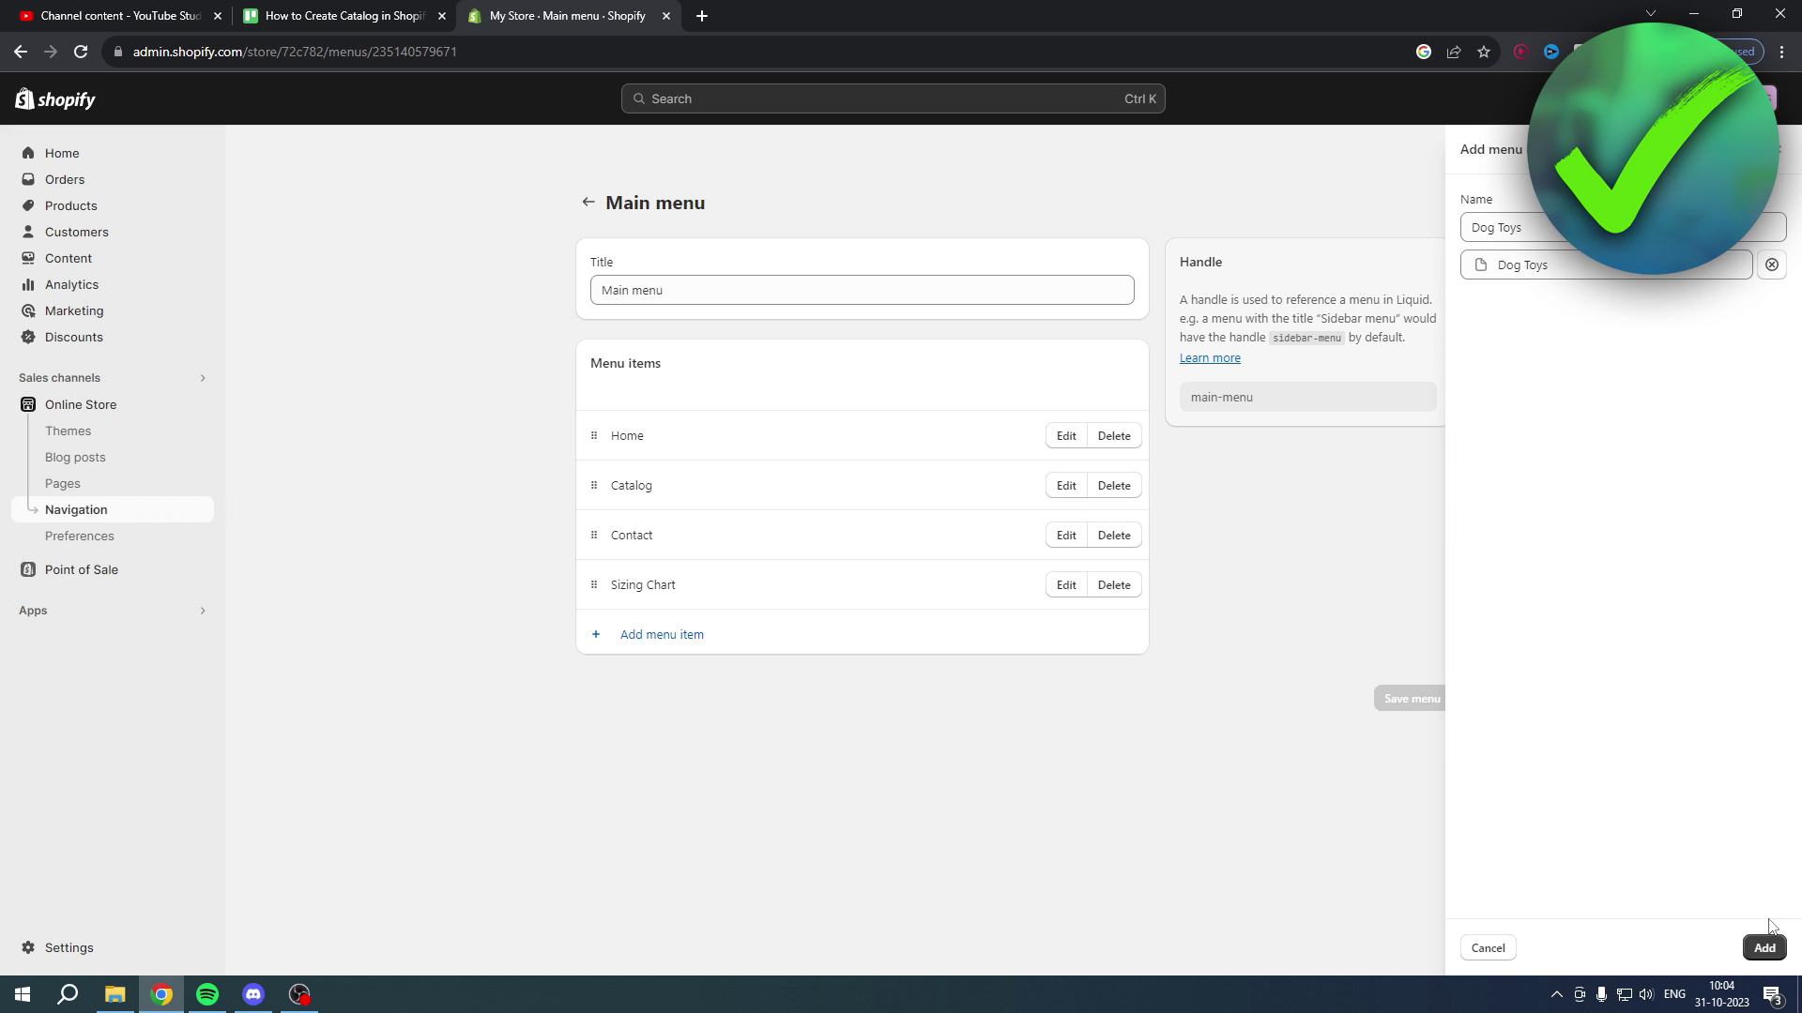
click(1765, 945)
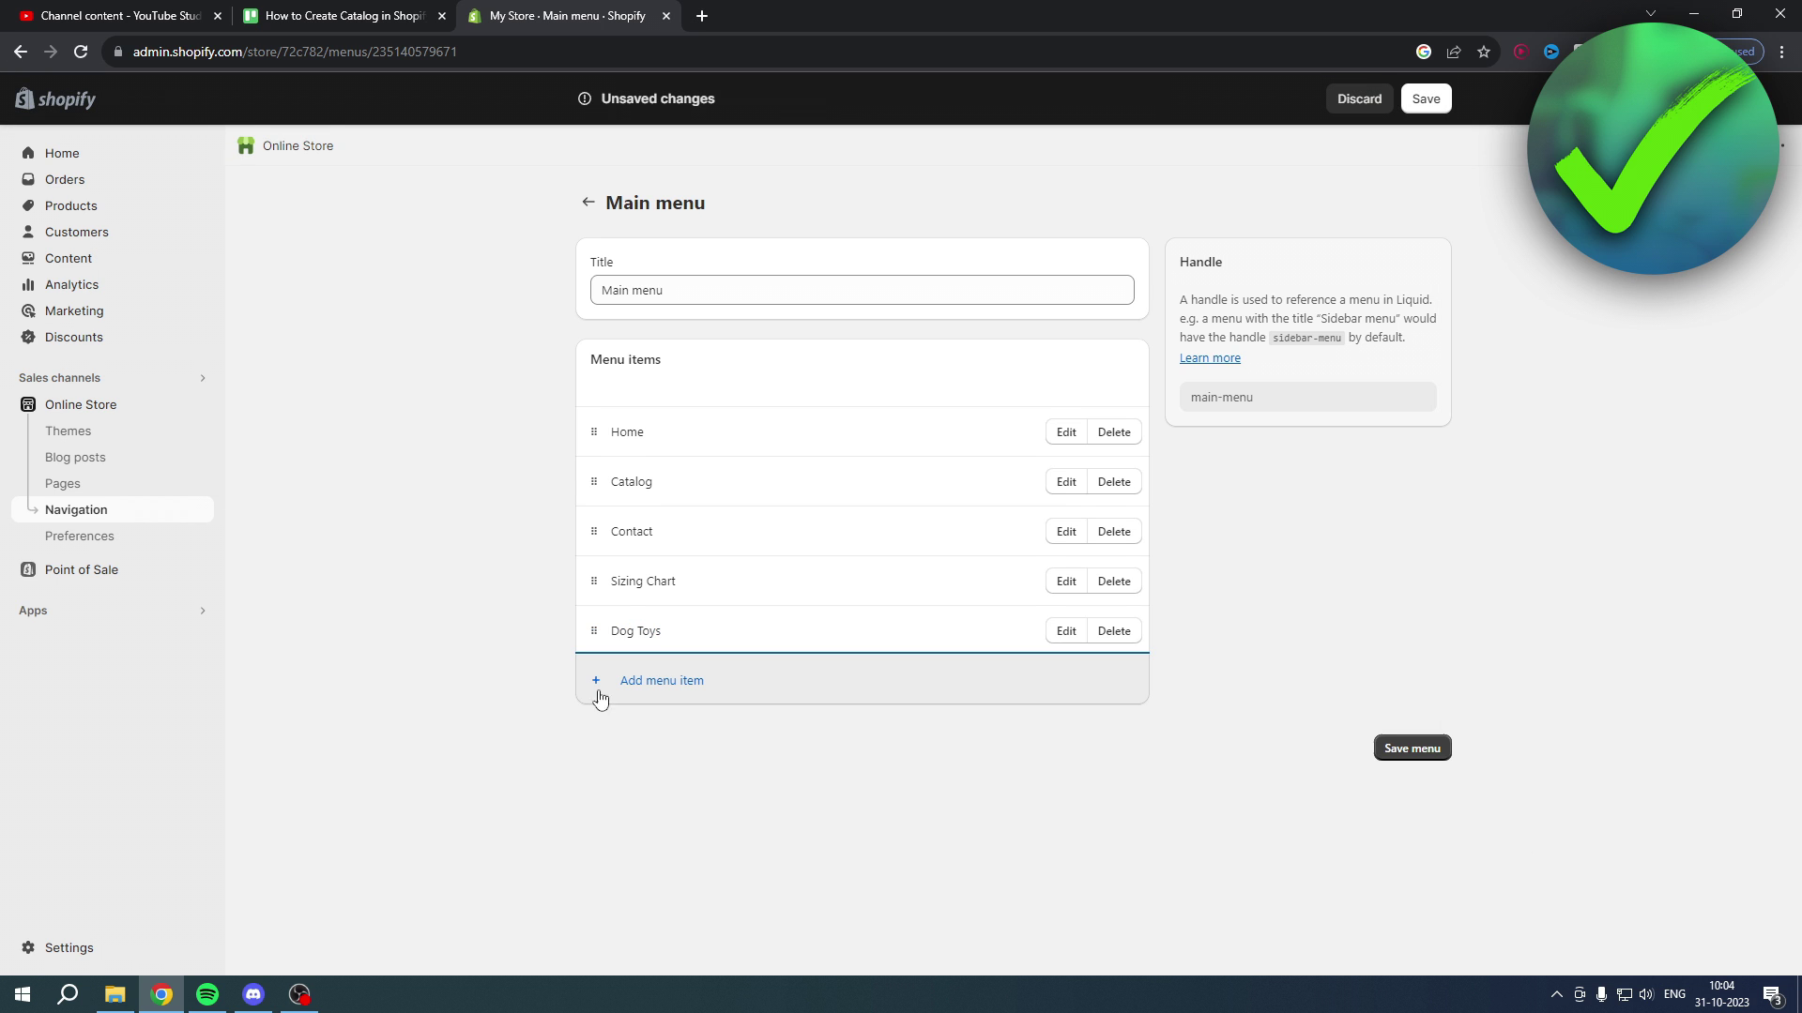
Add a 'Dog Food' menu item linked to the Dog Food page
click(662, 682)
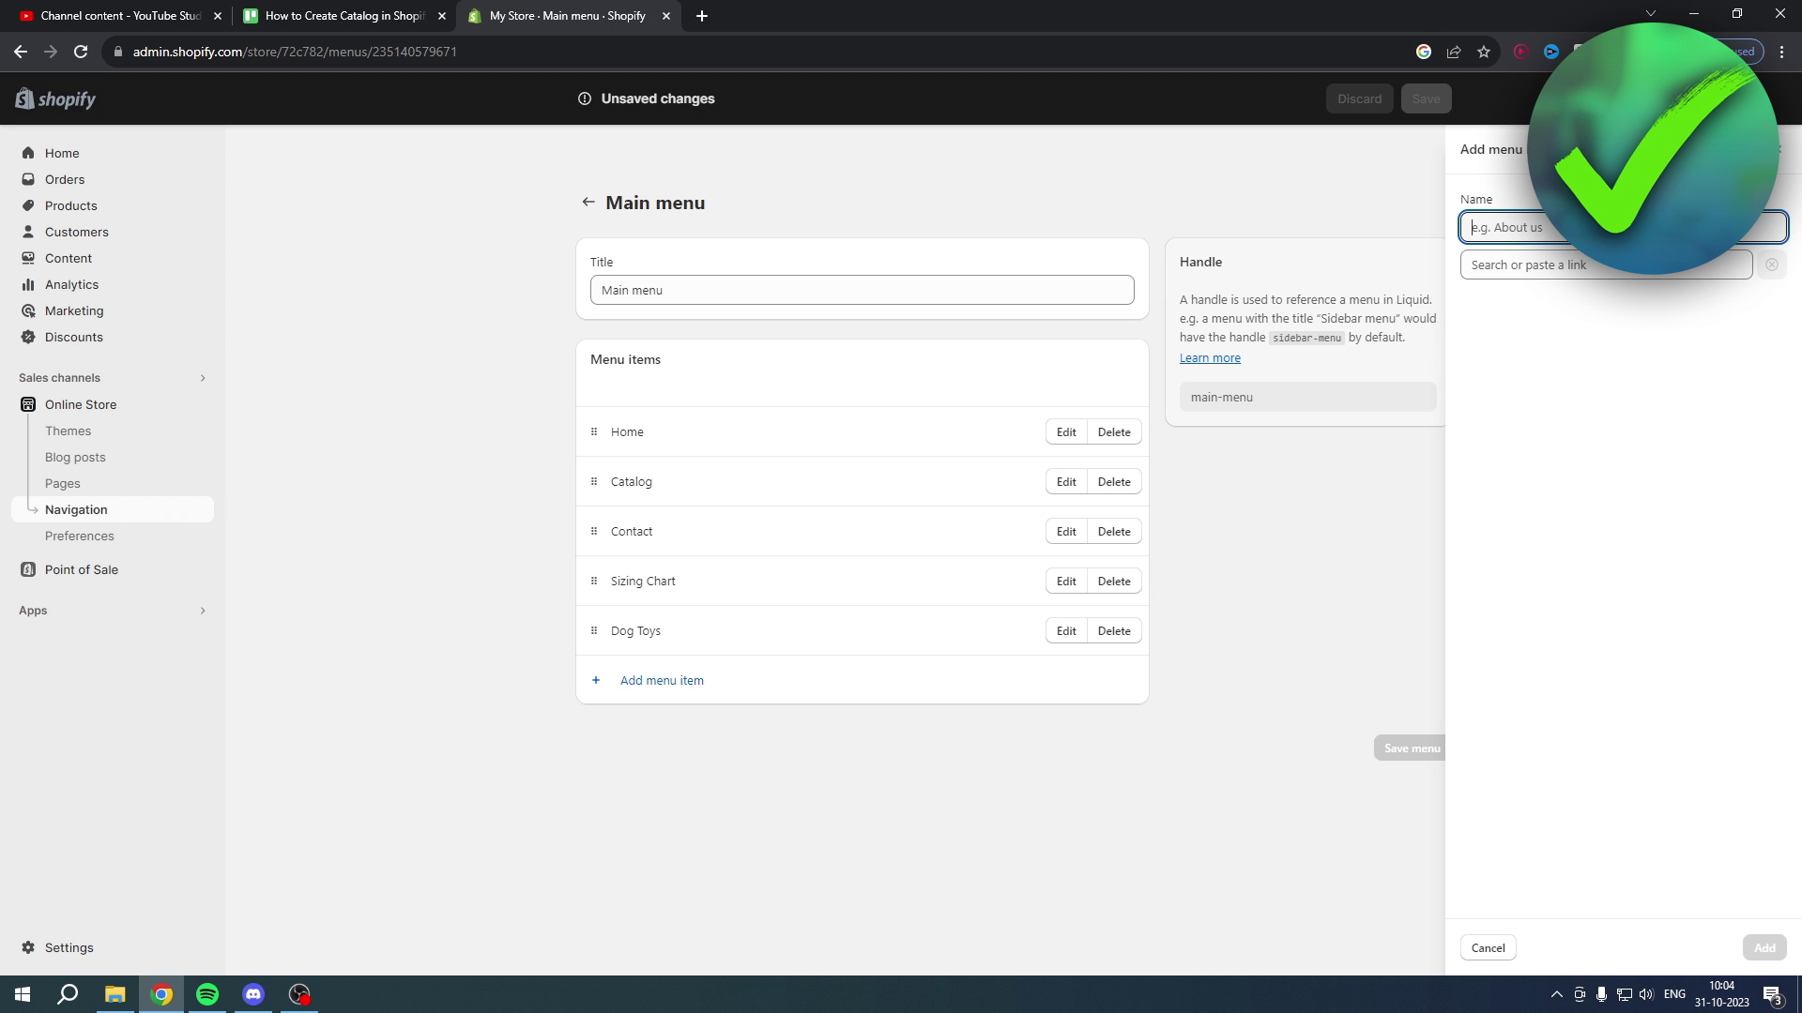
text(Dog Food)
click(1605, 265)
click(1584, 453)
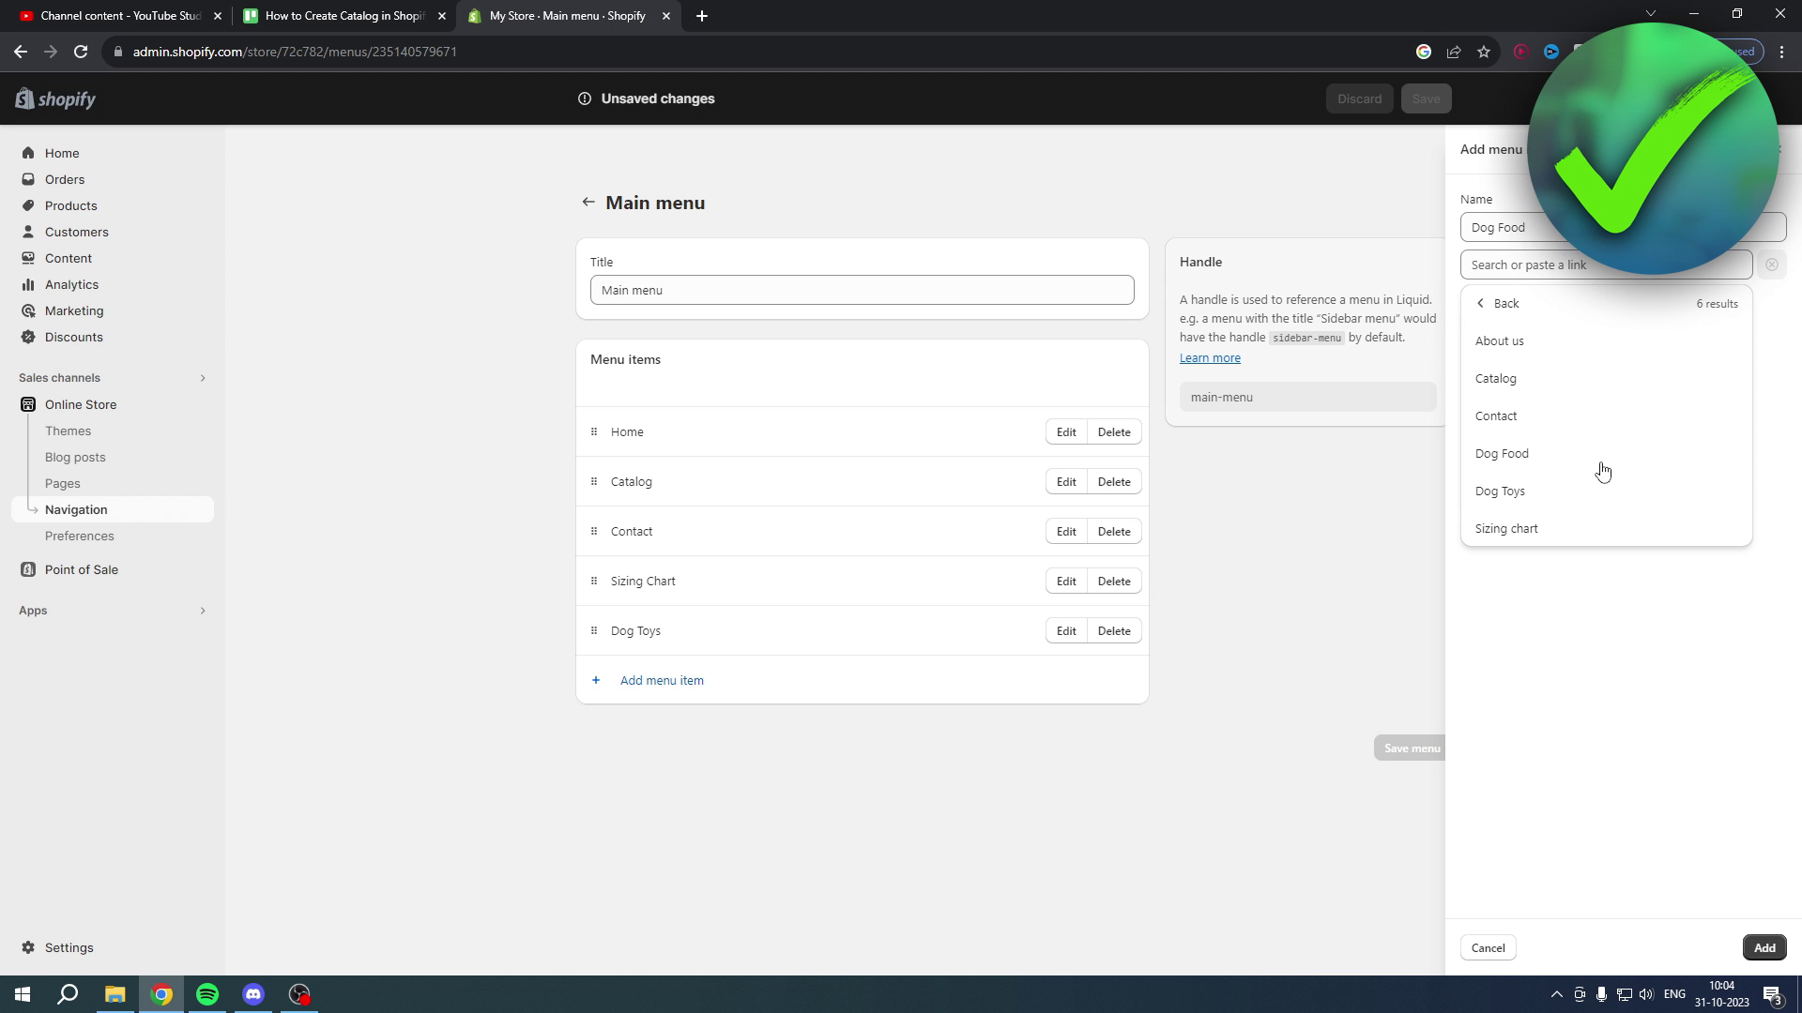
click(1615, 457)
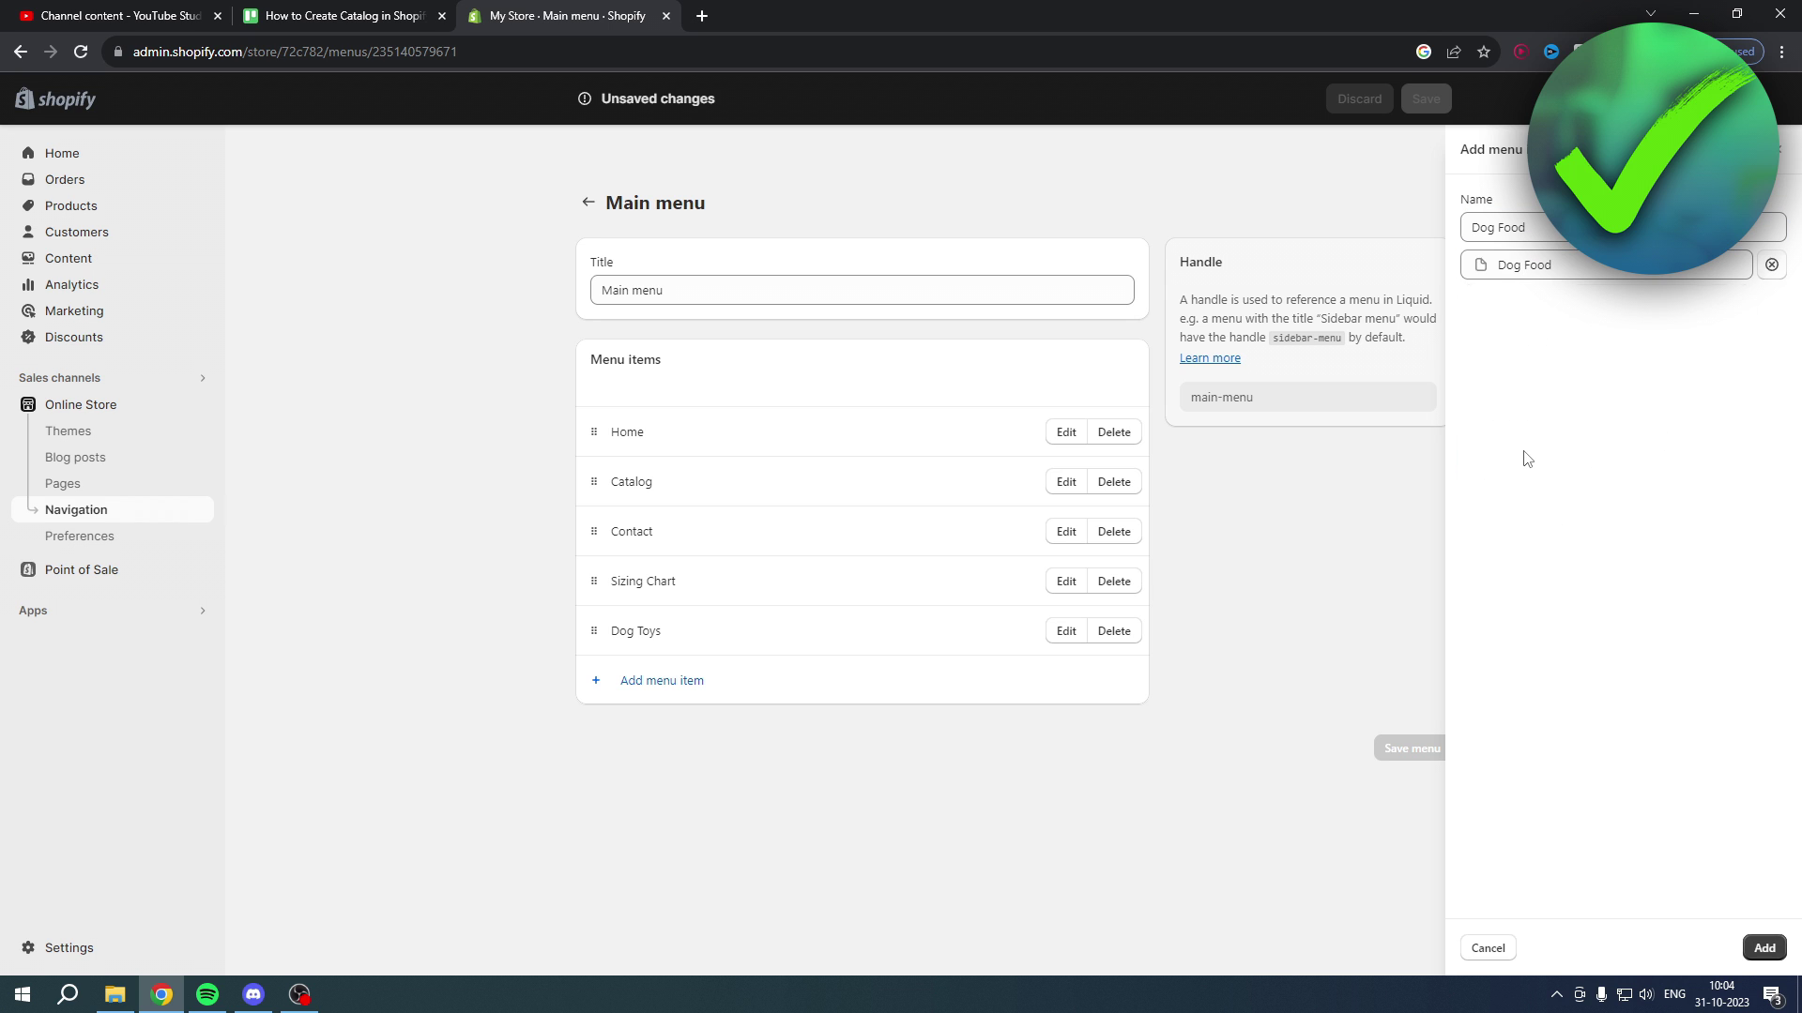
click(1764, 949)
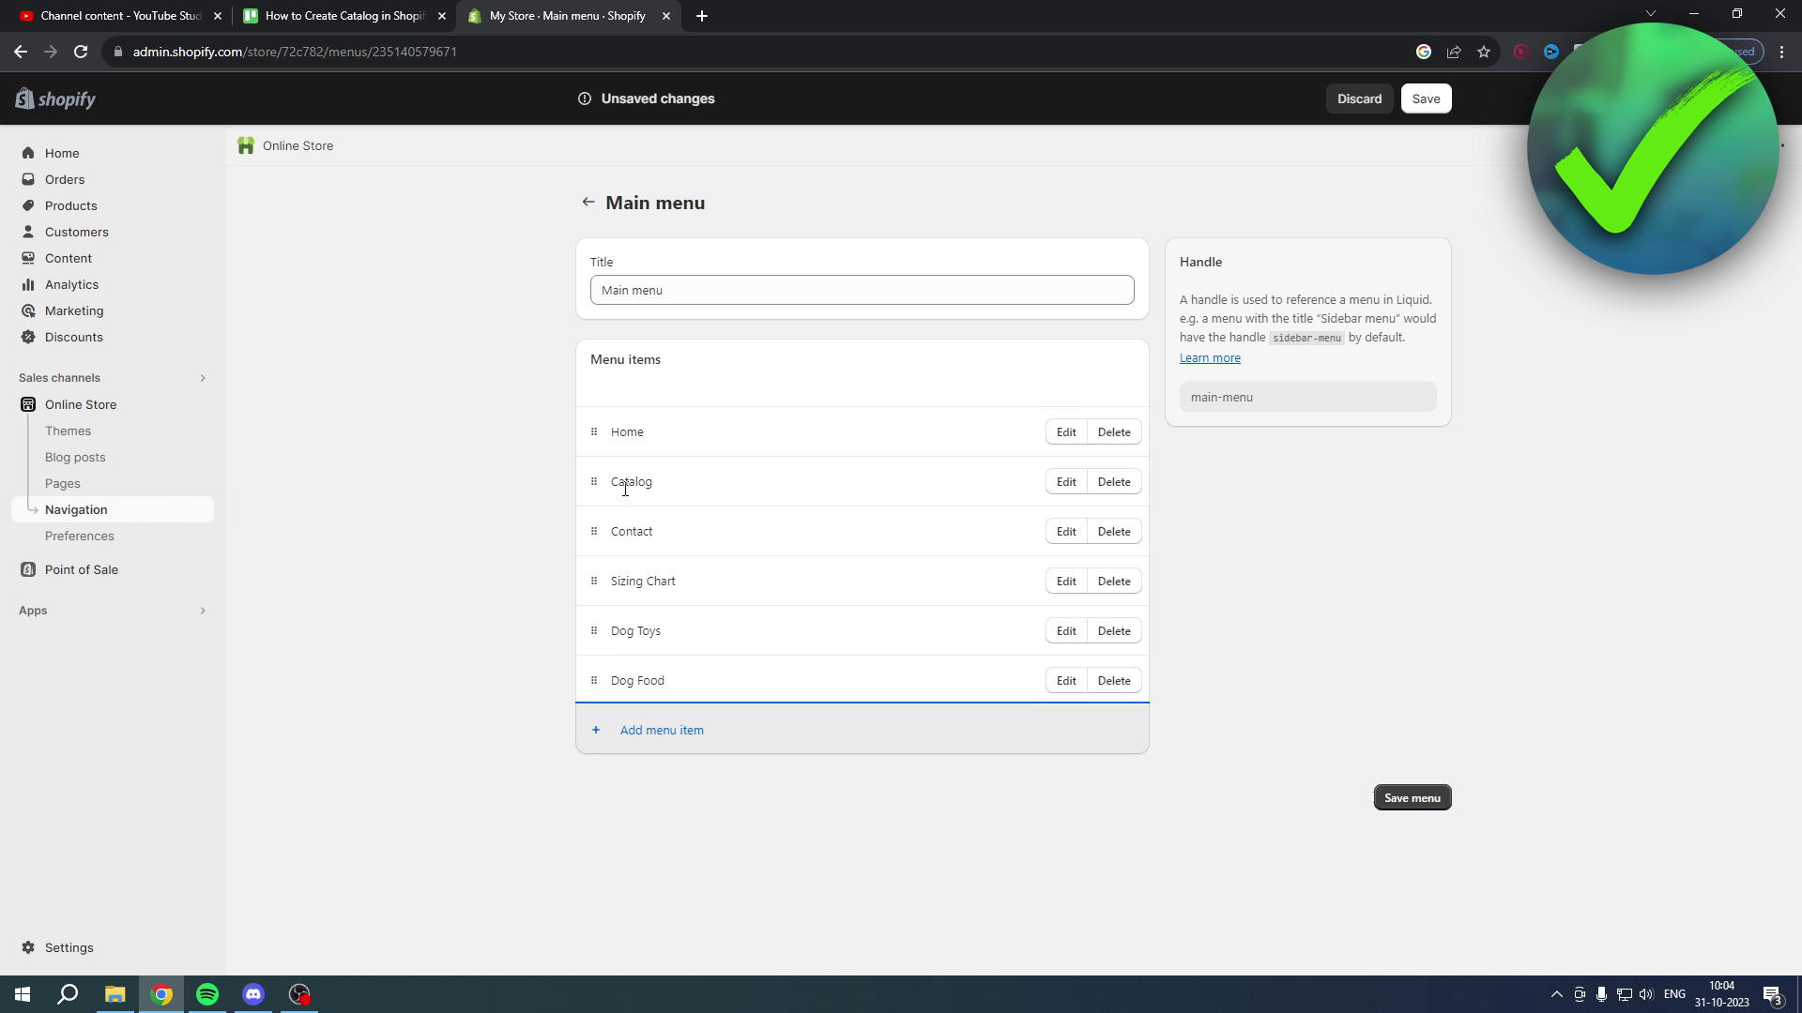
Drag Dog Toys and Dog Food under Catalog as sibling items and save the Main menu
mouse_move(594, 631)
mouse_down()
mouse_move(595, 496)
mouse_move(606, 527)
mouse_move(589, 537)
mouse_move(657, 538)
mouse_move(597, 535)
mouse_move(633, 530)
mouse_up()
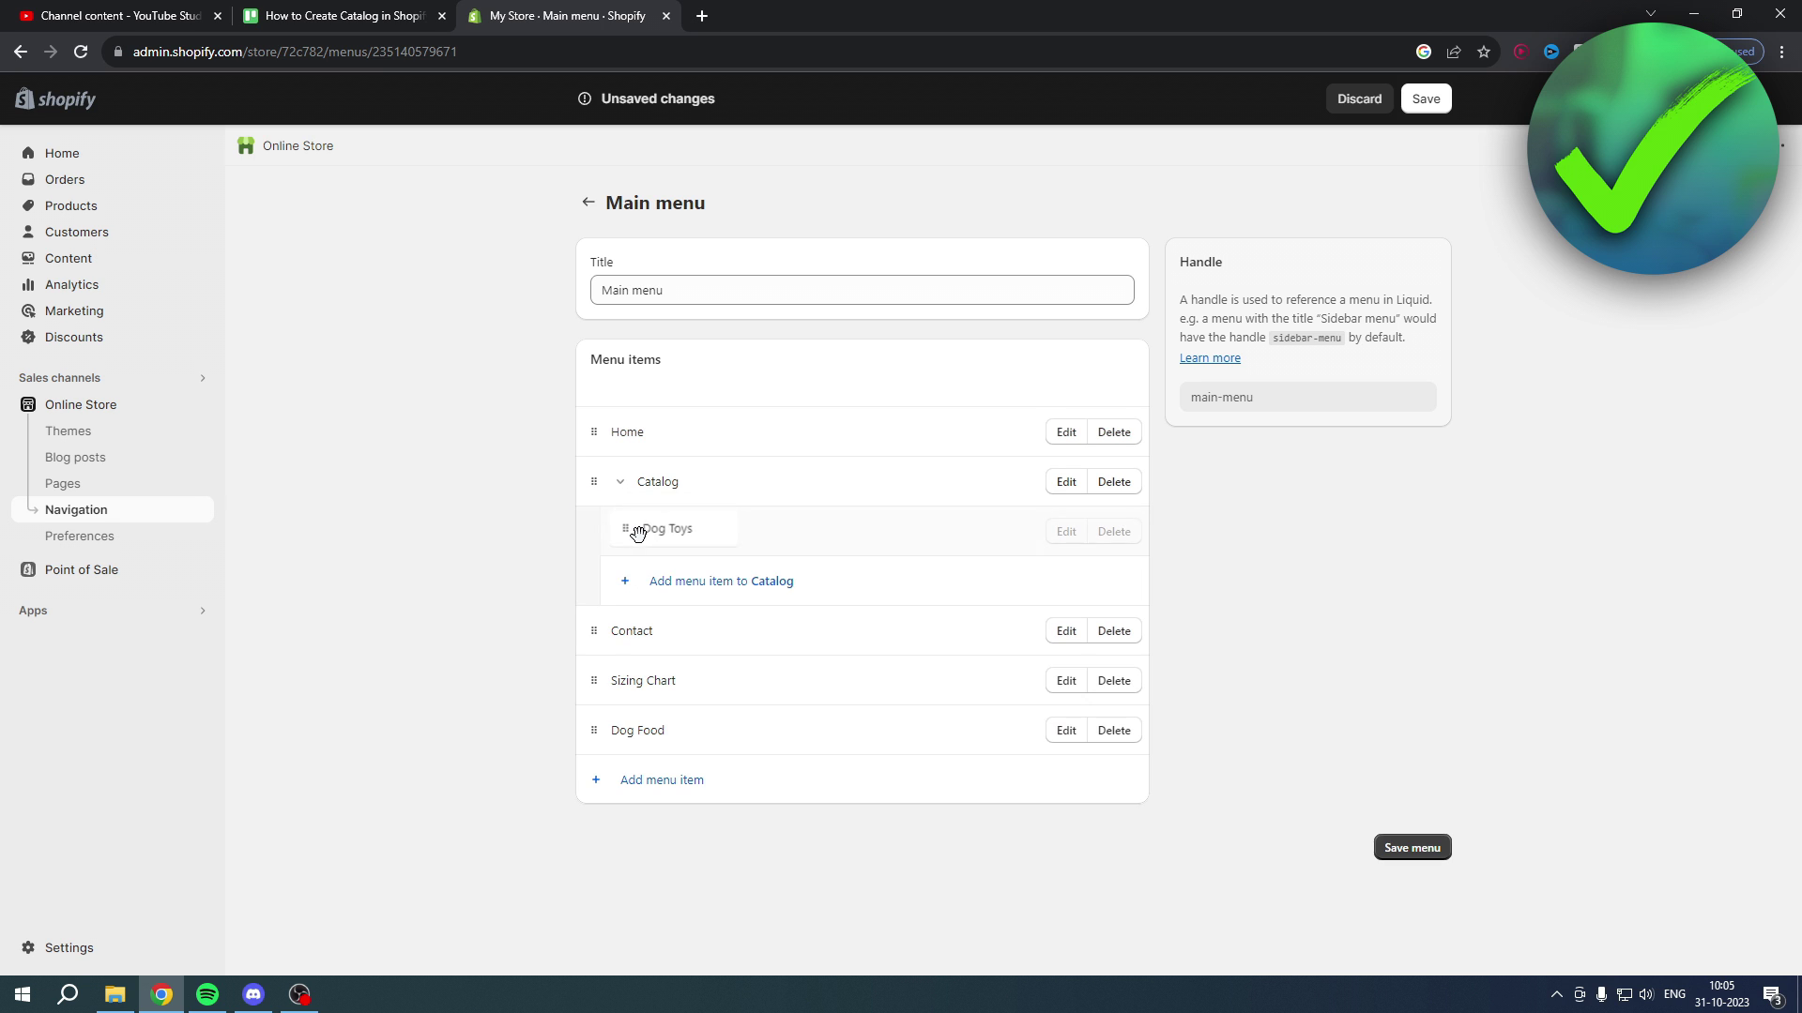
click(620, 482)
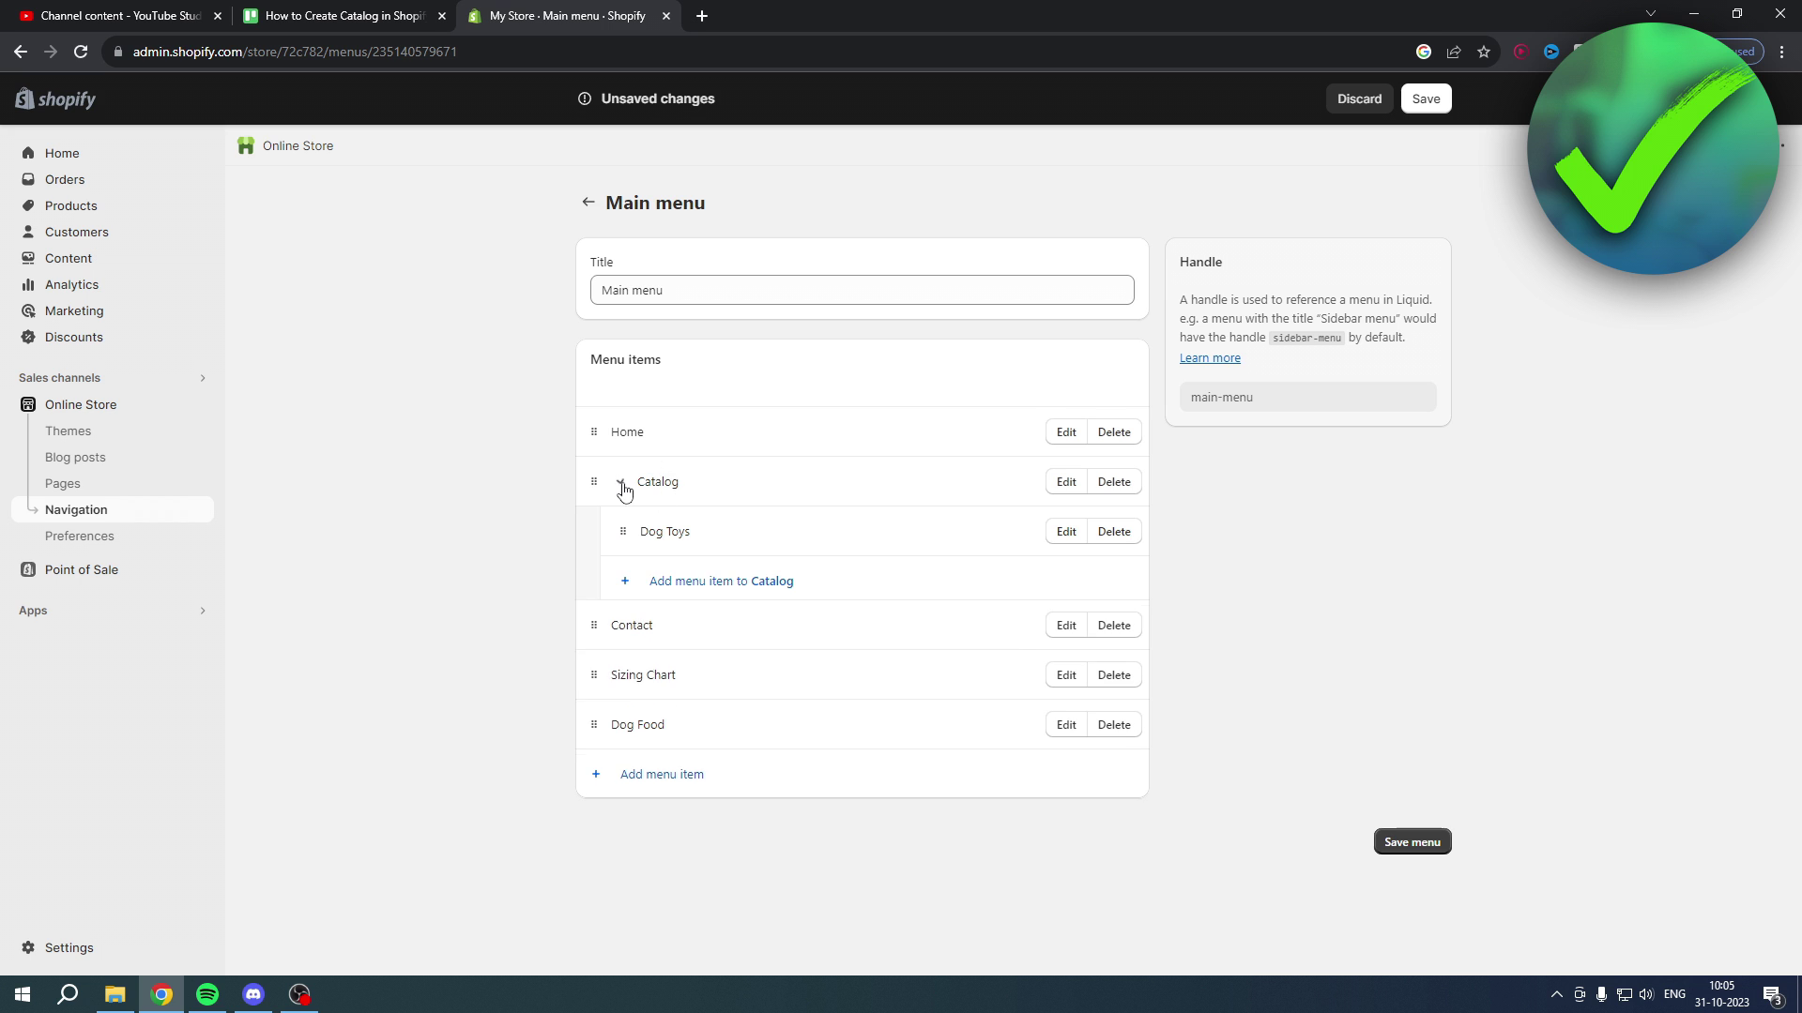
click(620, 483)
mouse_move(593, 730)
mouse_down()
mouse_move(597, 584)
mouse_move(704, 591)
mouse_up()
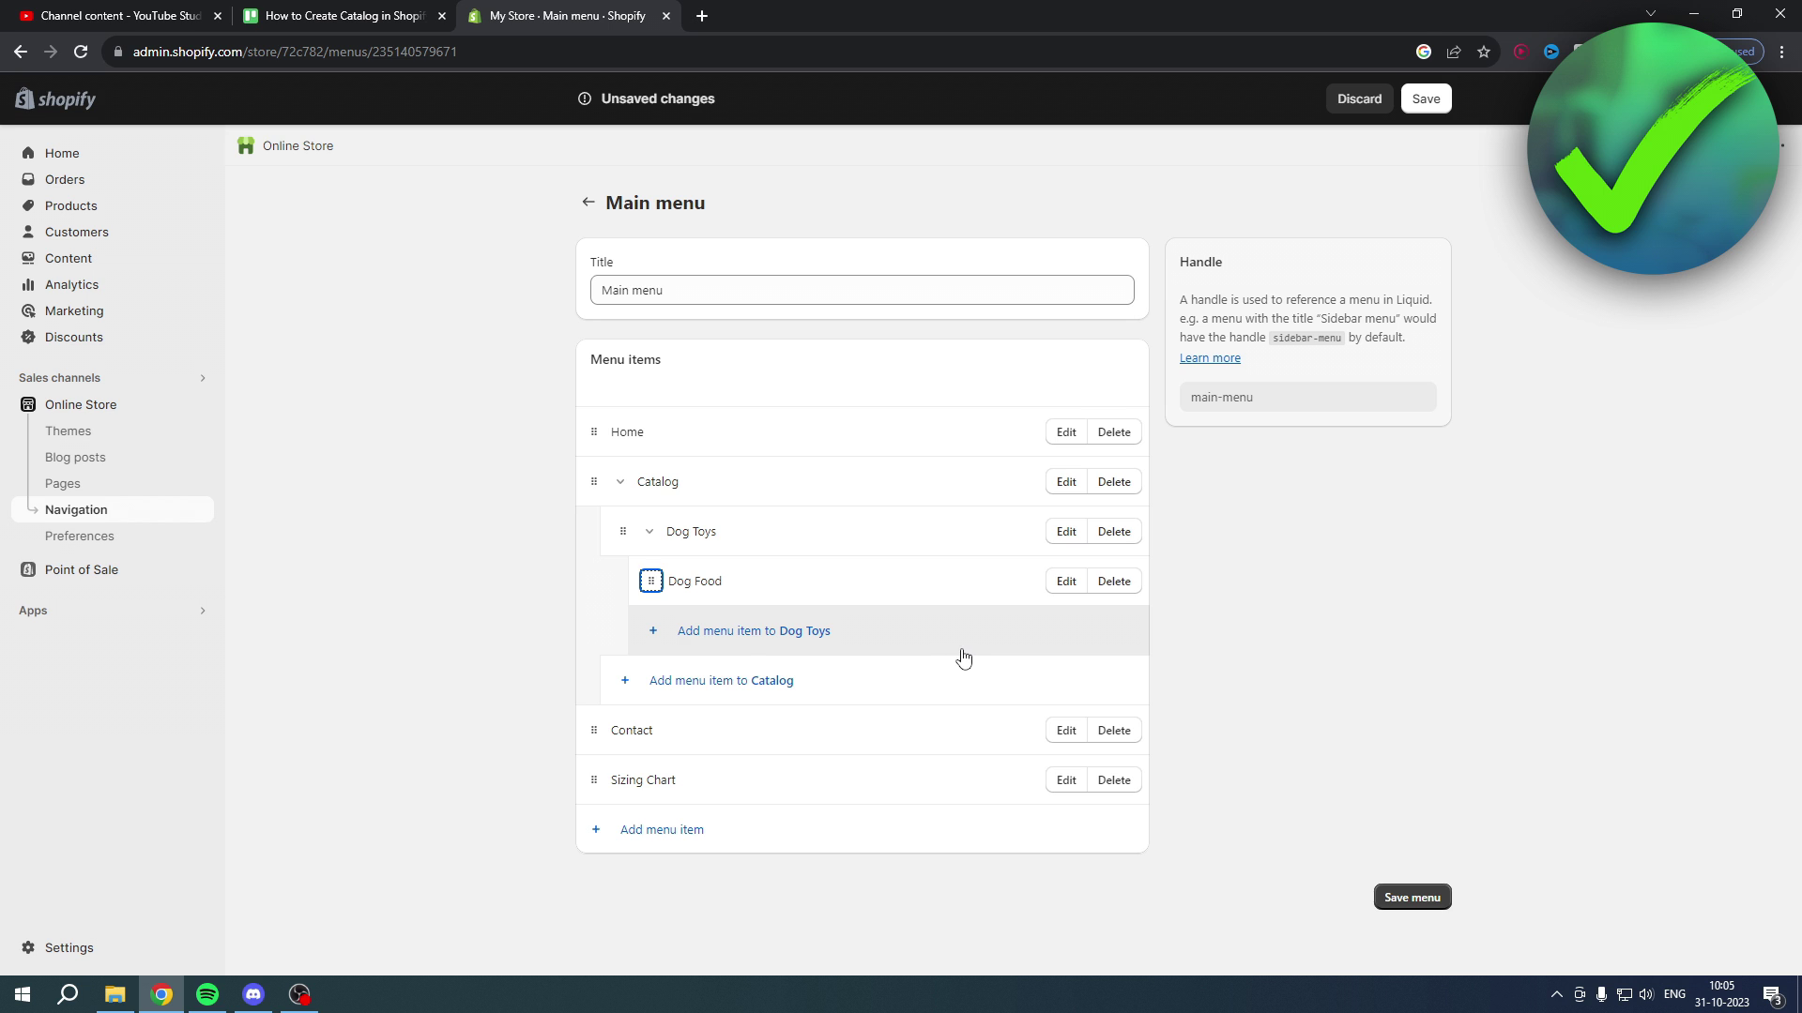
mouse_move(650, 581)
mouse_down()
mouse_move(610, 587)
mouse_move(624, 602)
mouse_up()
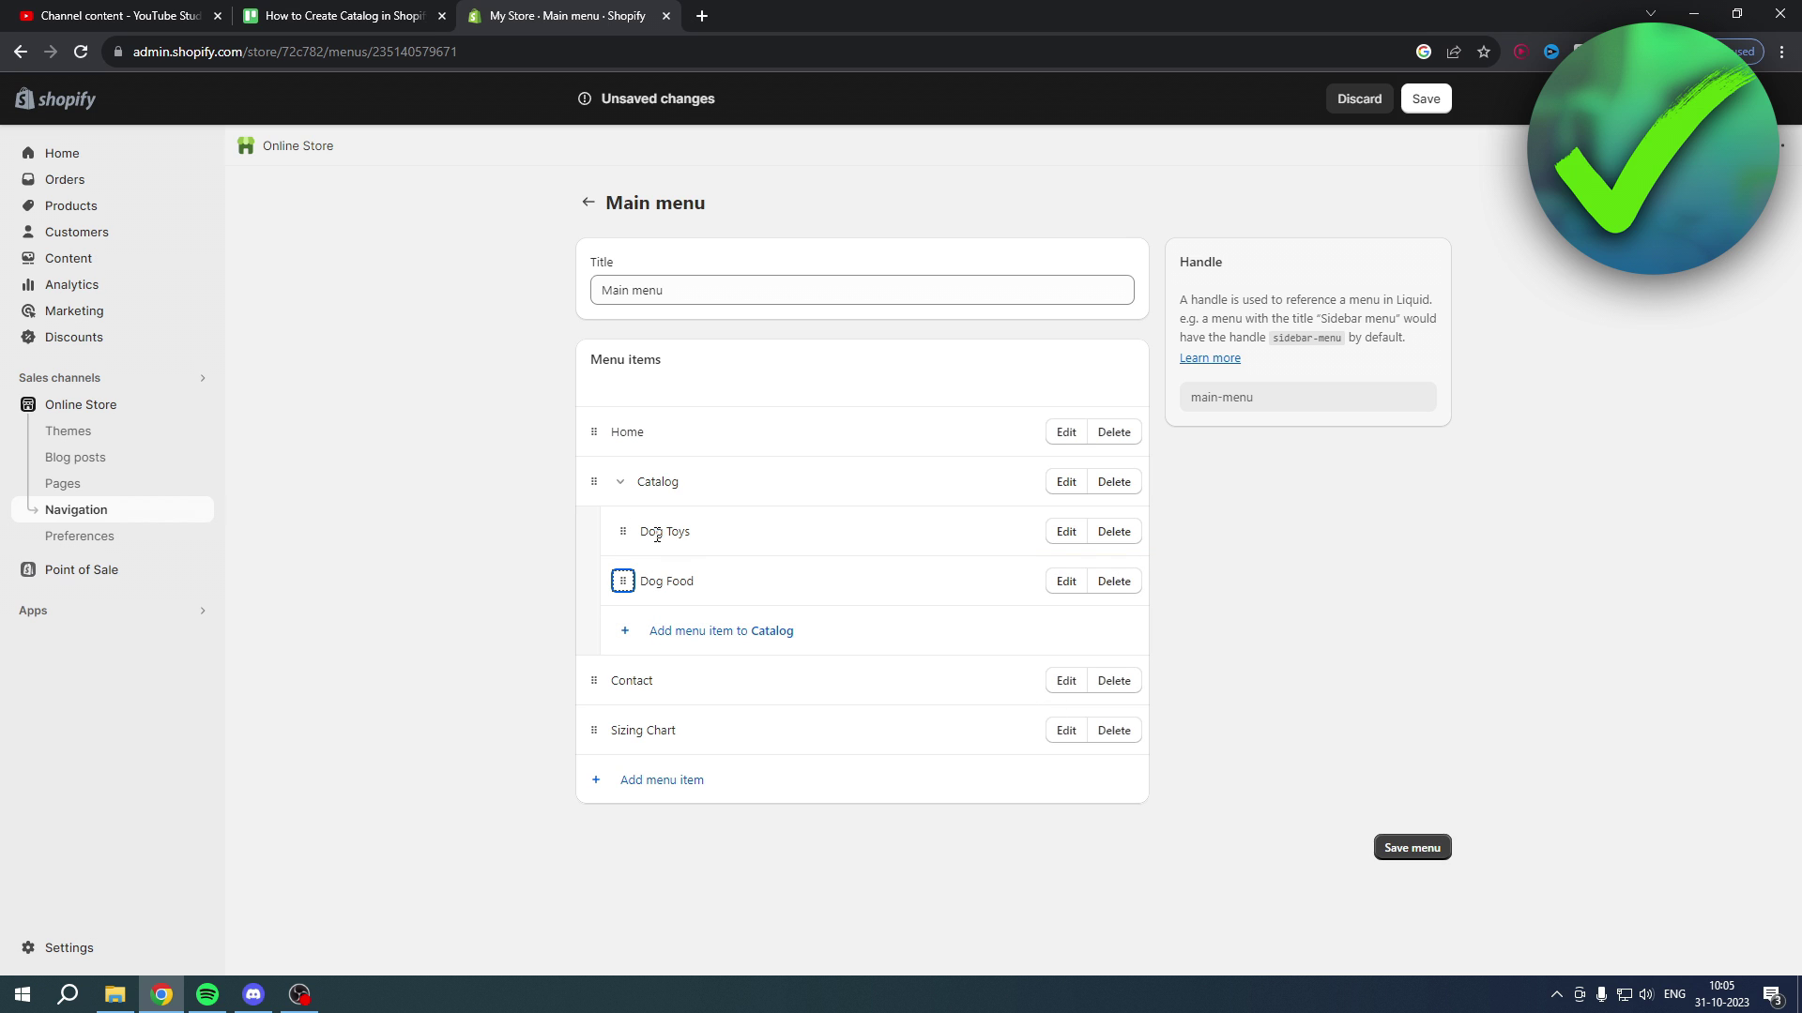
drag(623, 581, 731, 620)
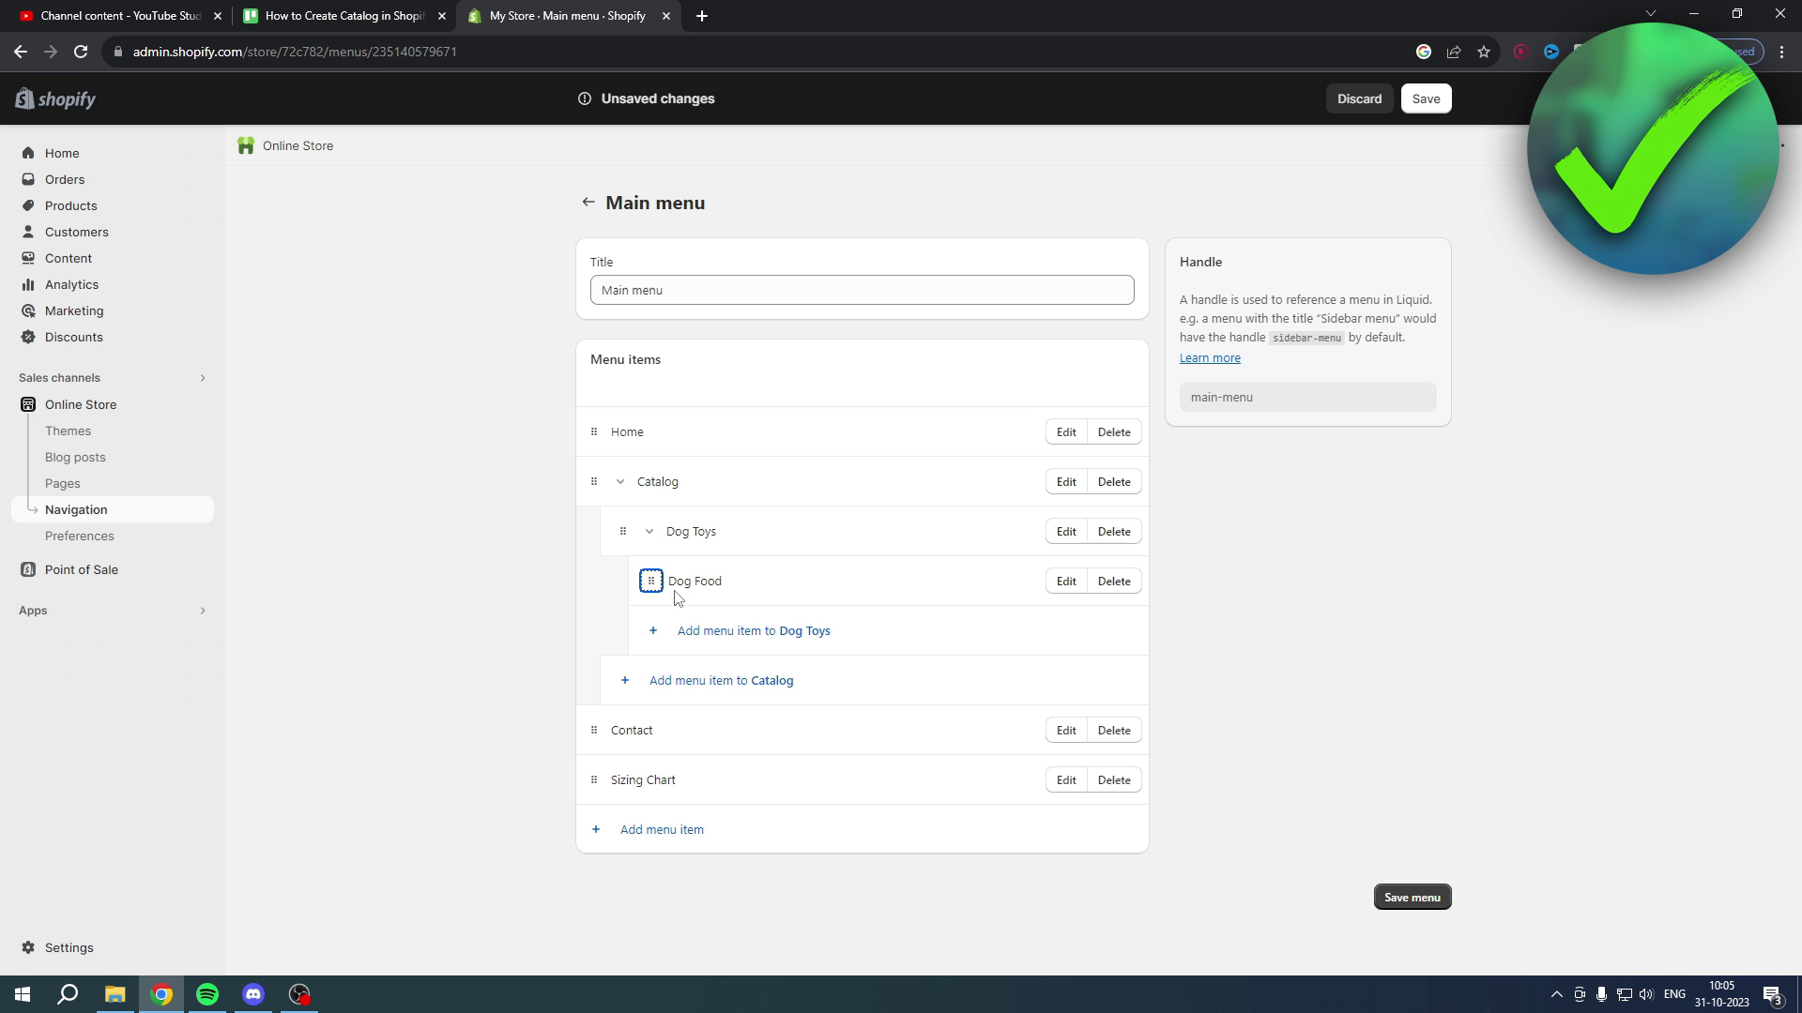
drag(650, 582, 620, 610)
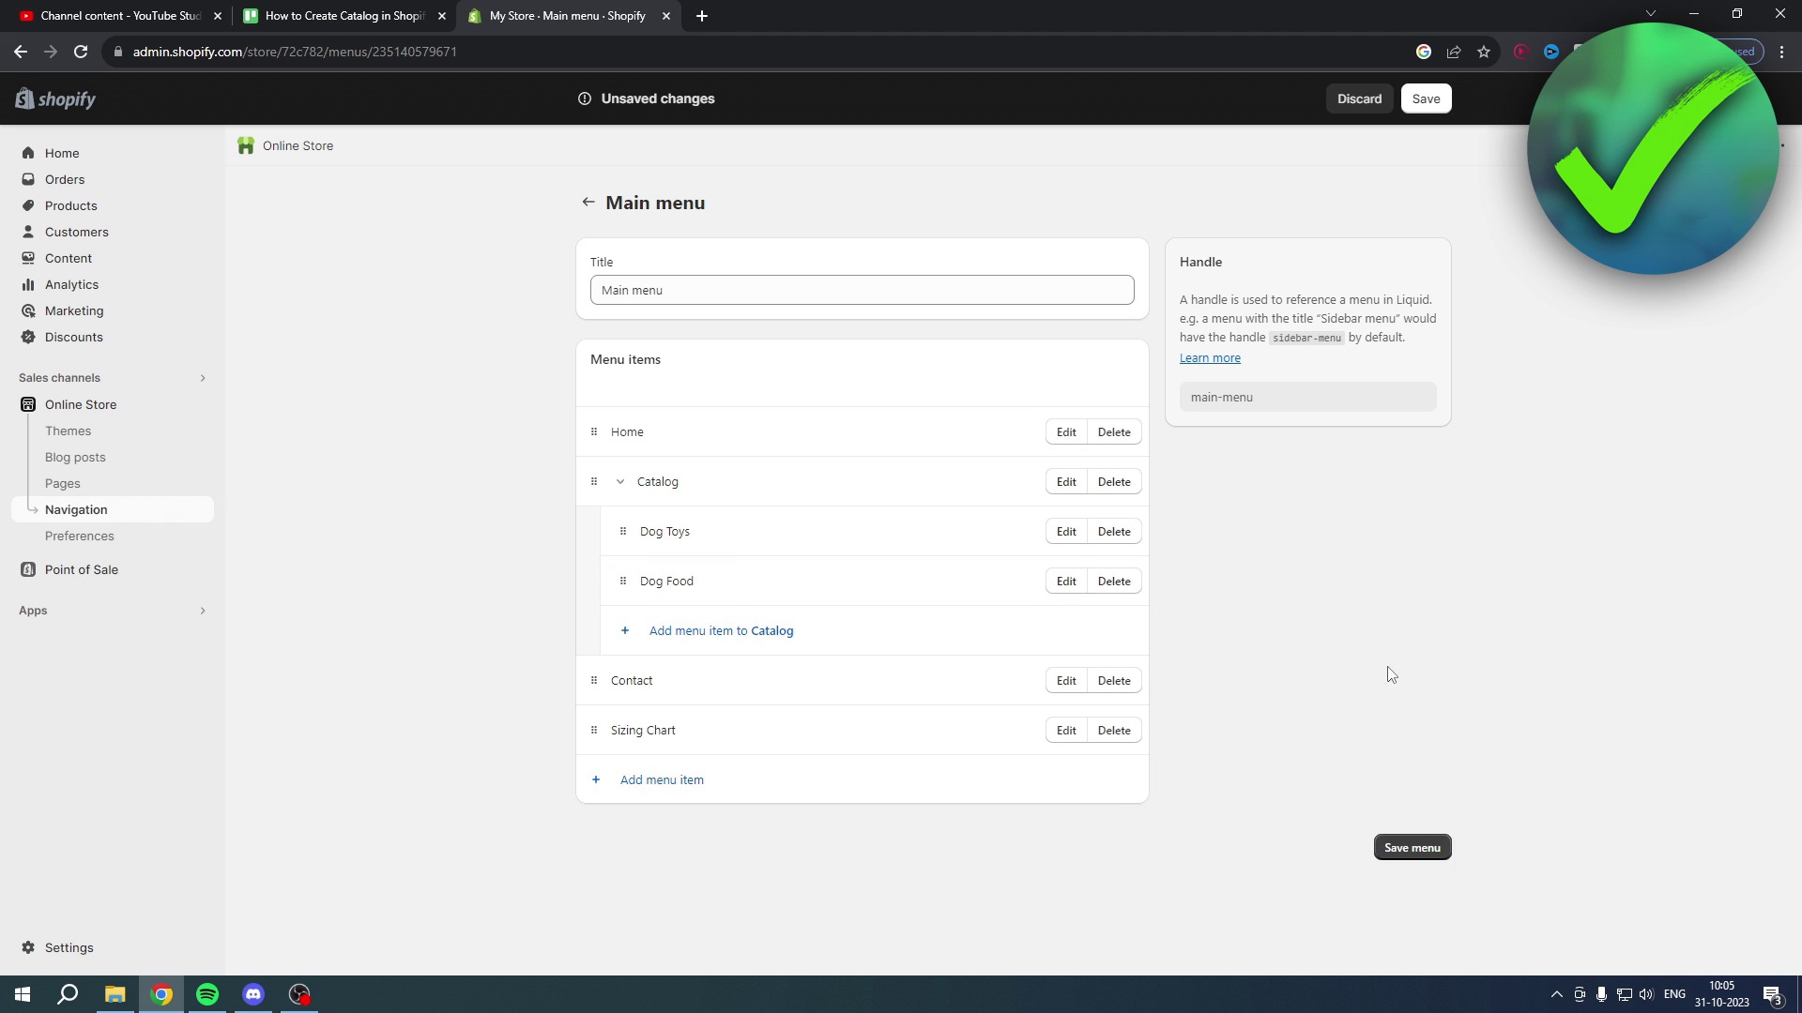
click(1411, 847)
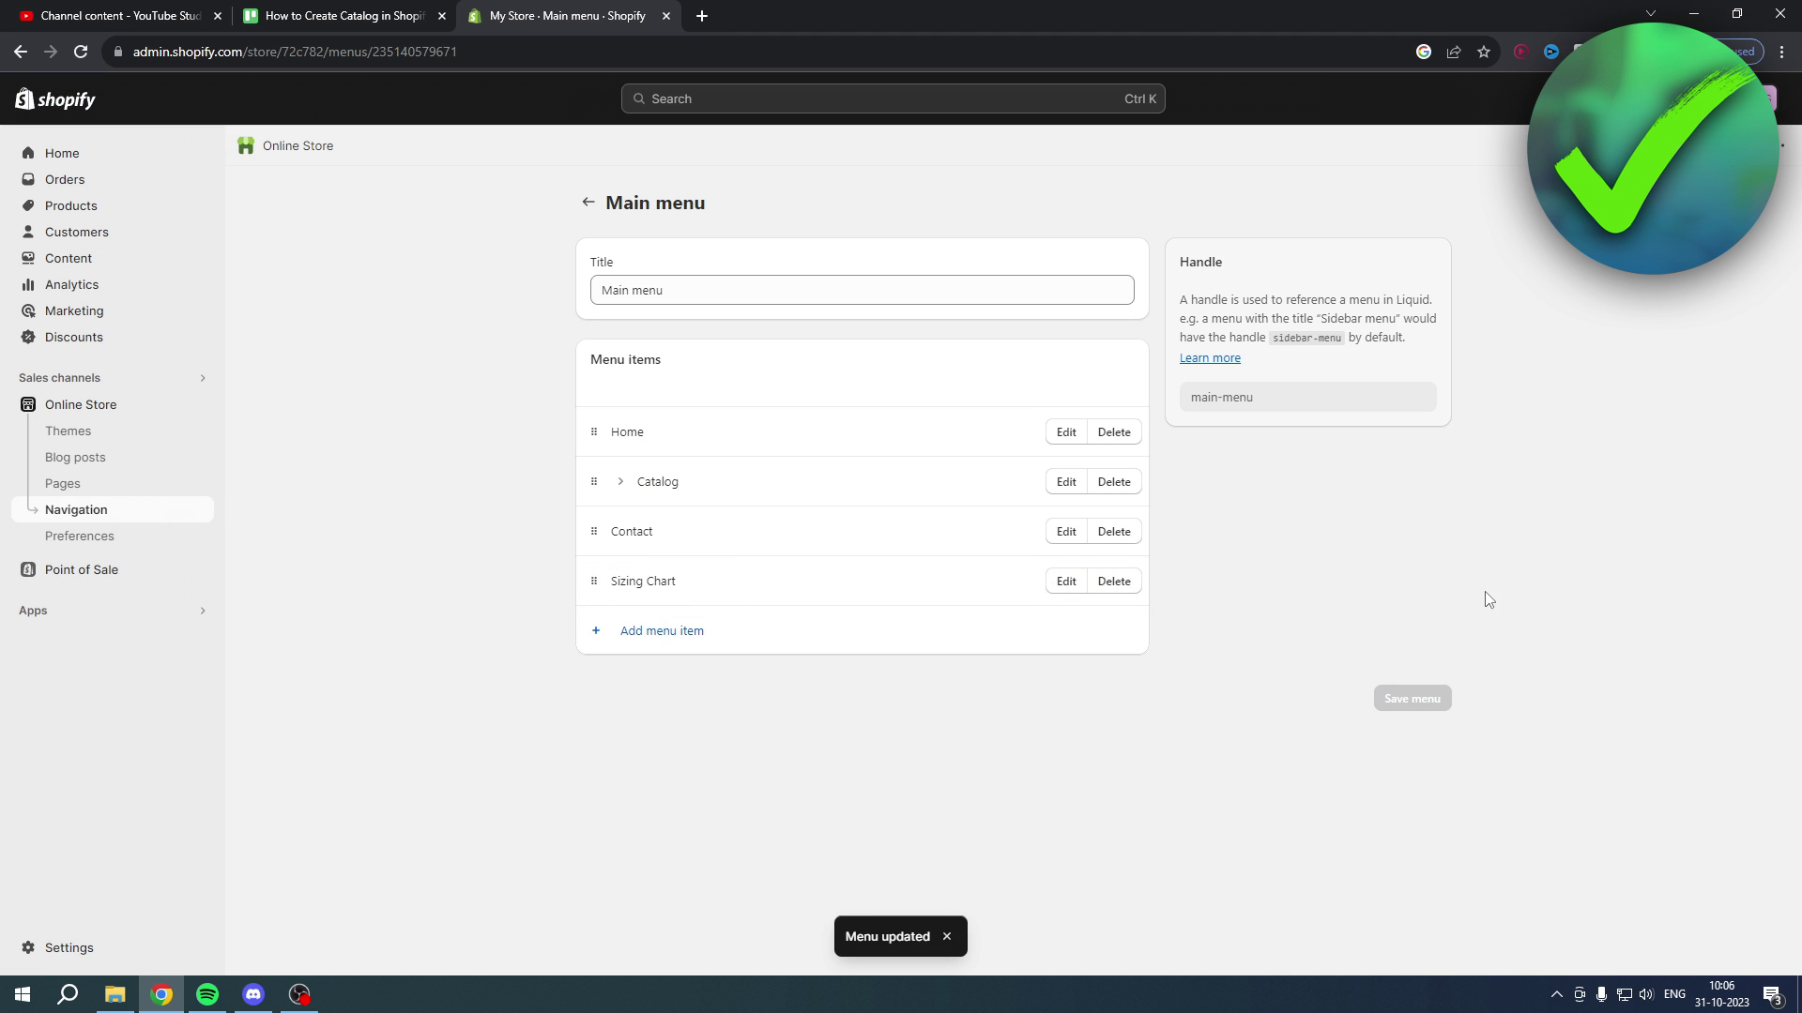
click(622, 484)
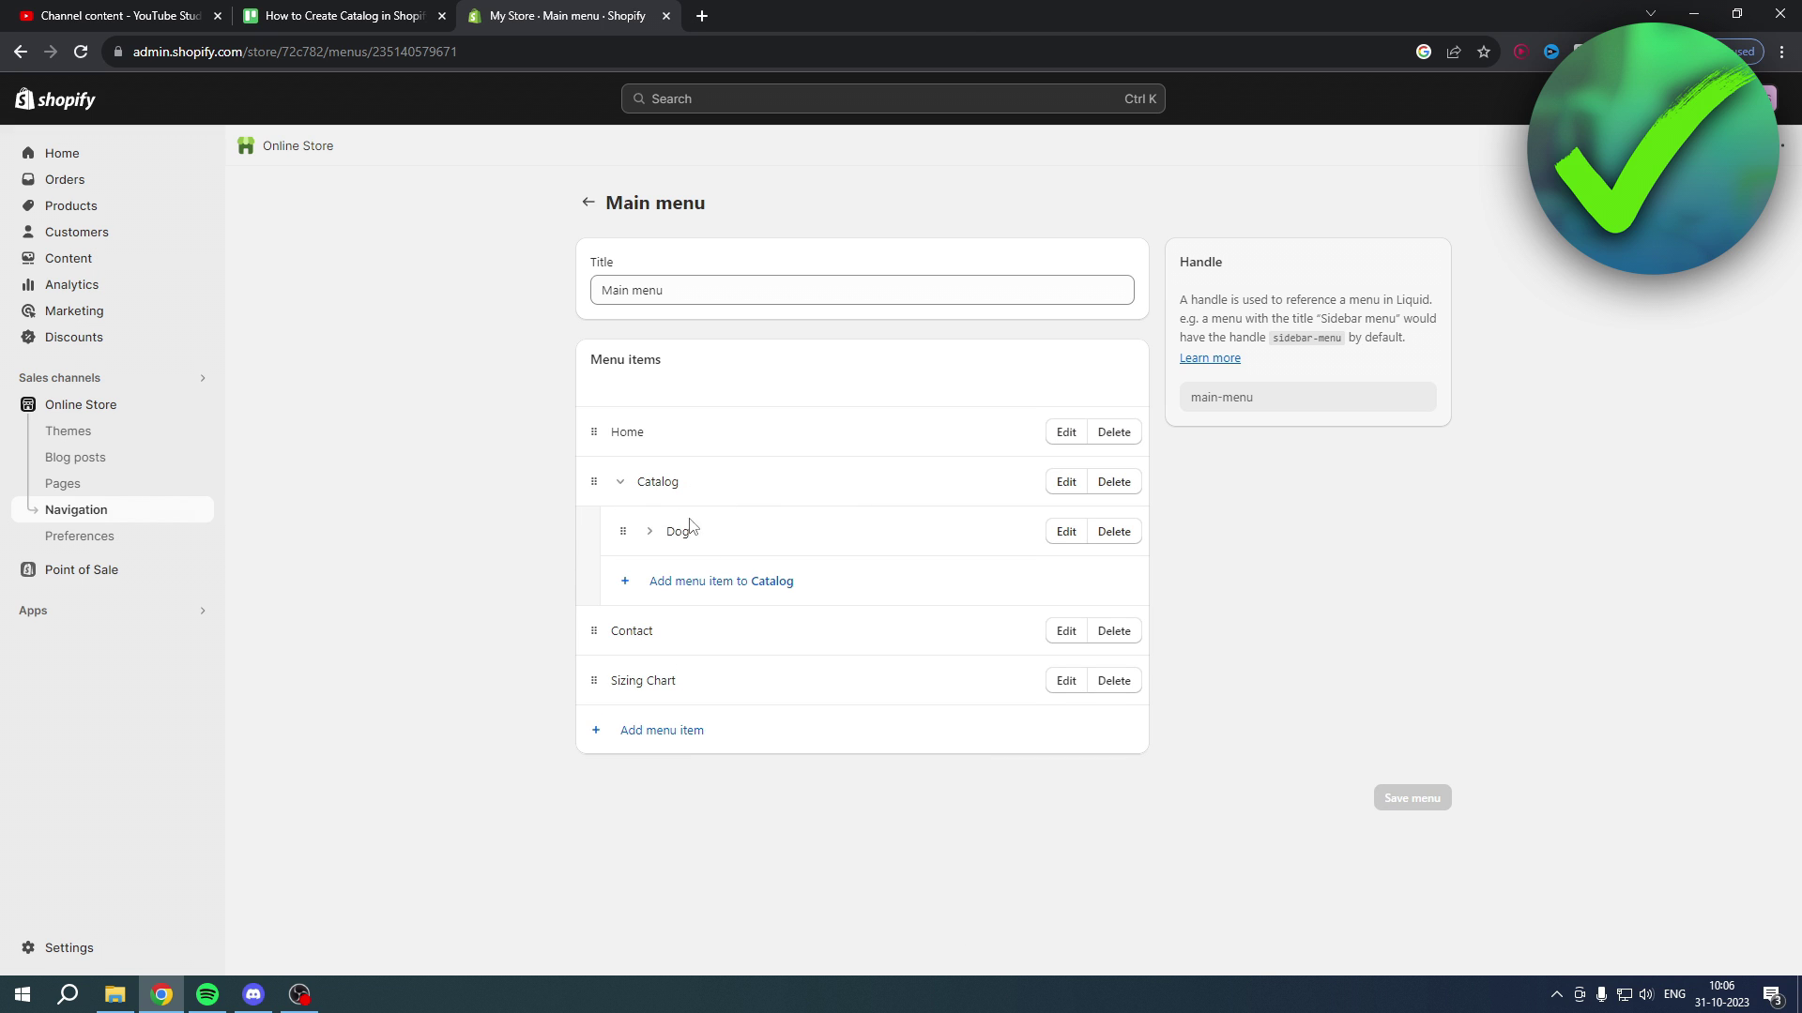
Expand Dog to confirm Dog Toys and Dog Food beneath it, then go to Themes
click(650, 533)
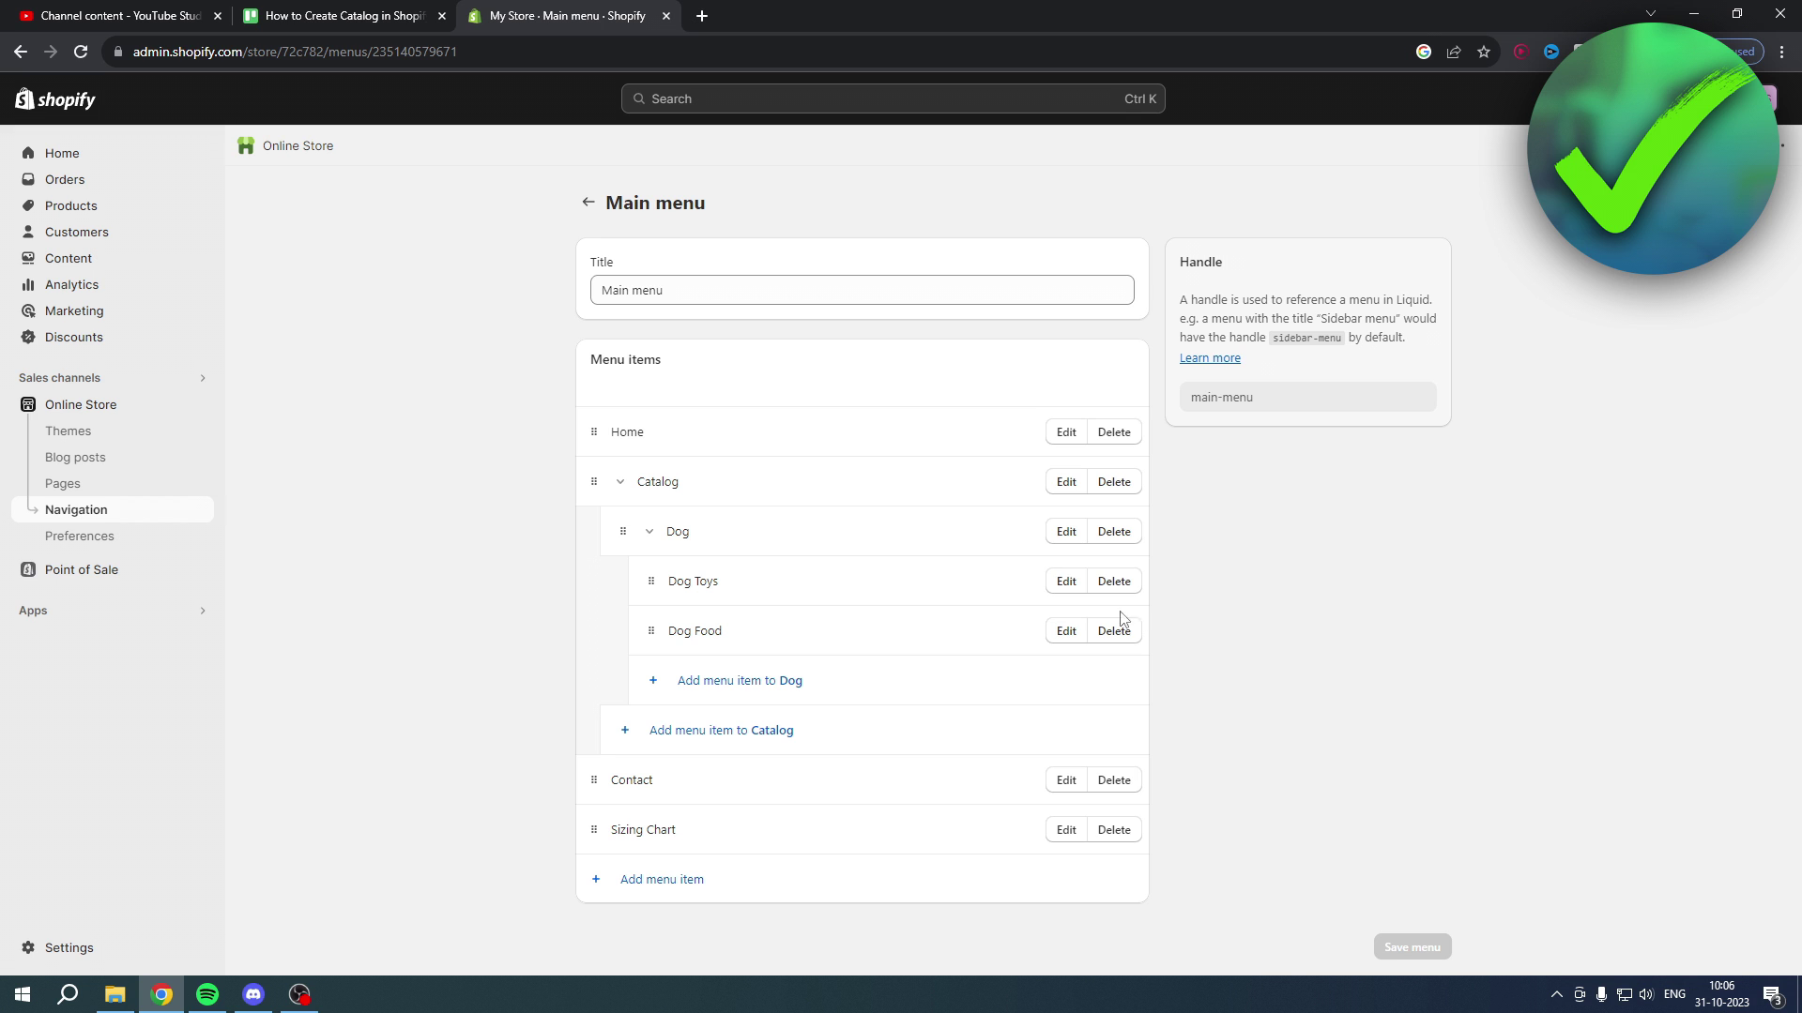
click(122, 406)
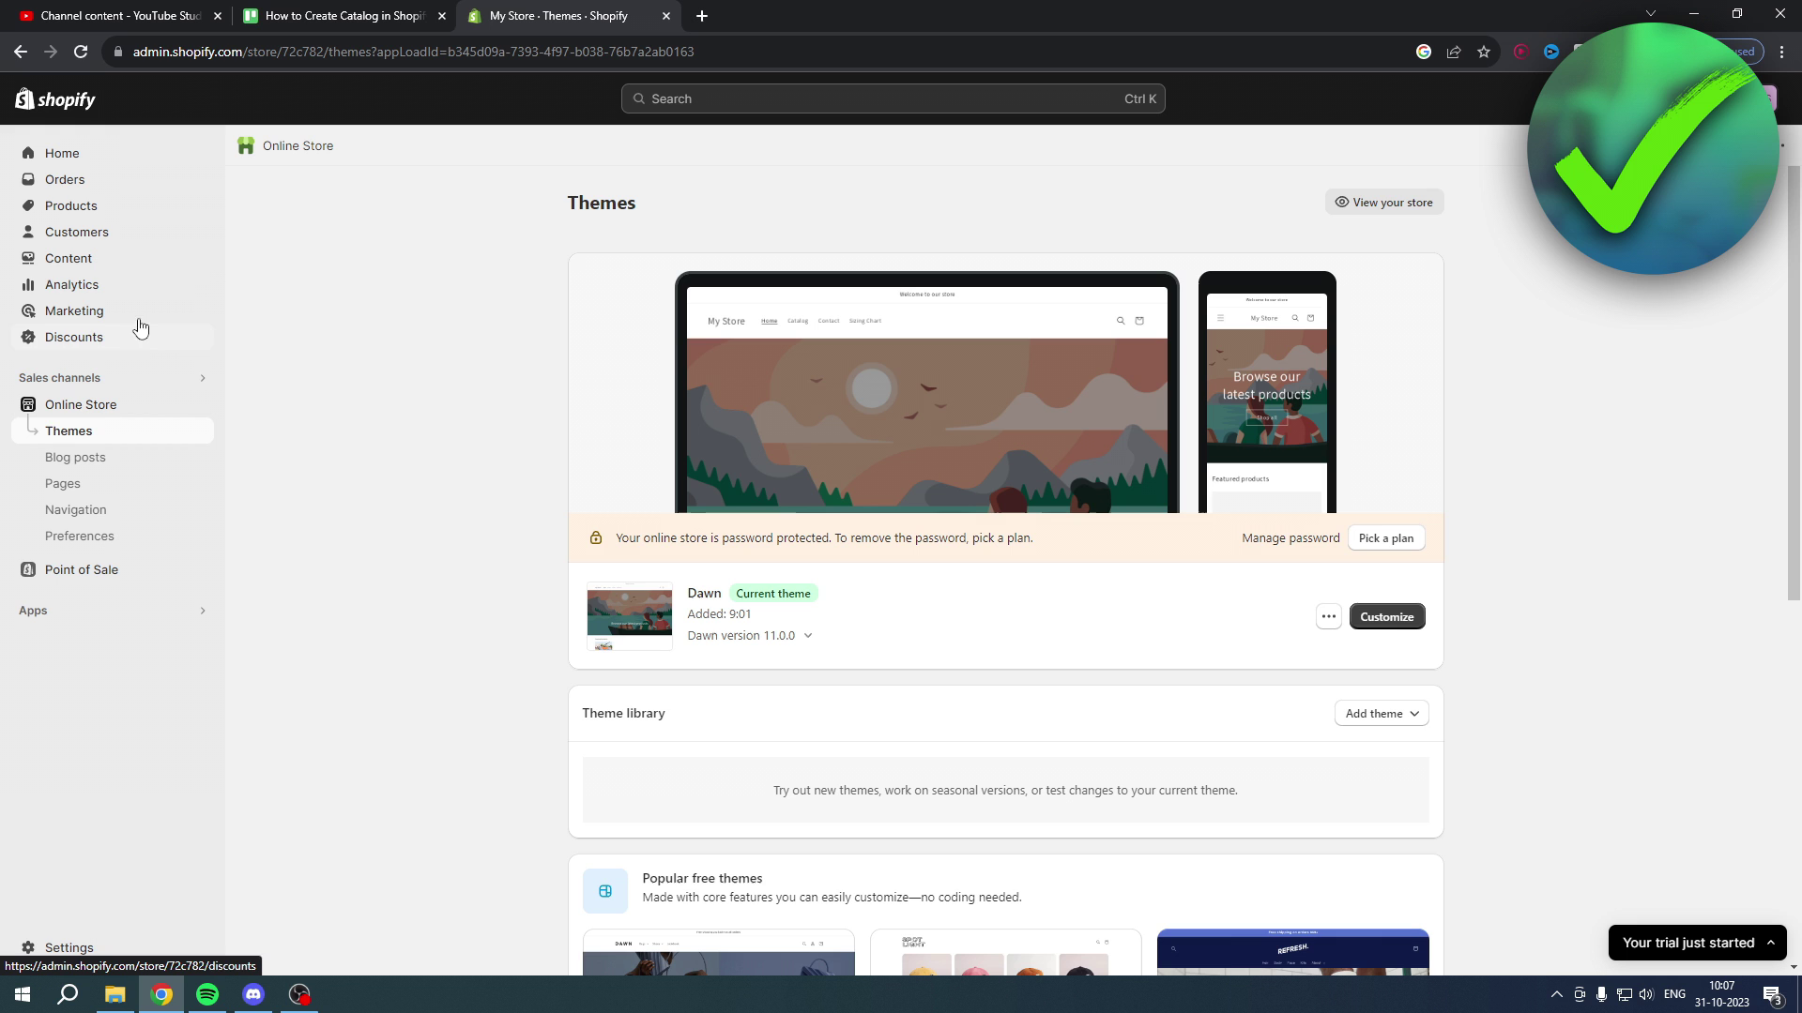
Open the Dawn theme editor and expand Catalog > Dog in the storefront preview
click(1386, 618)
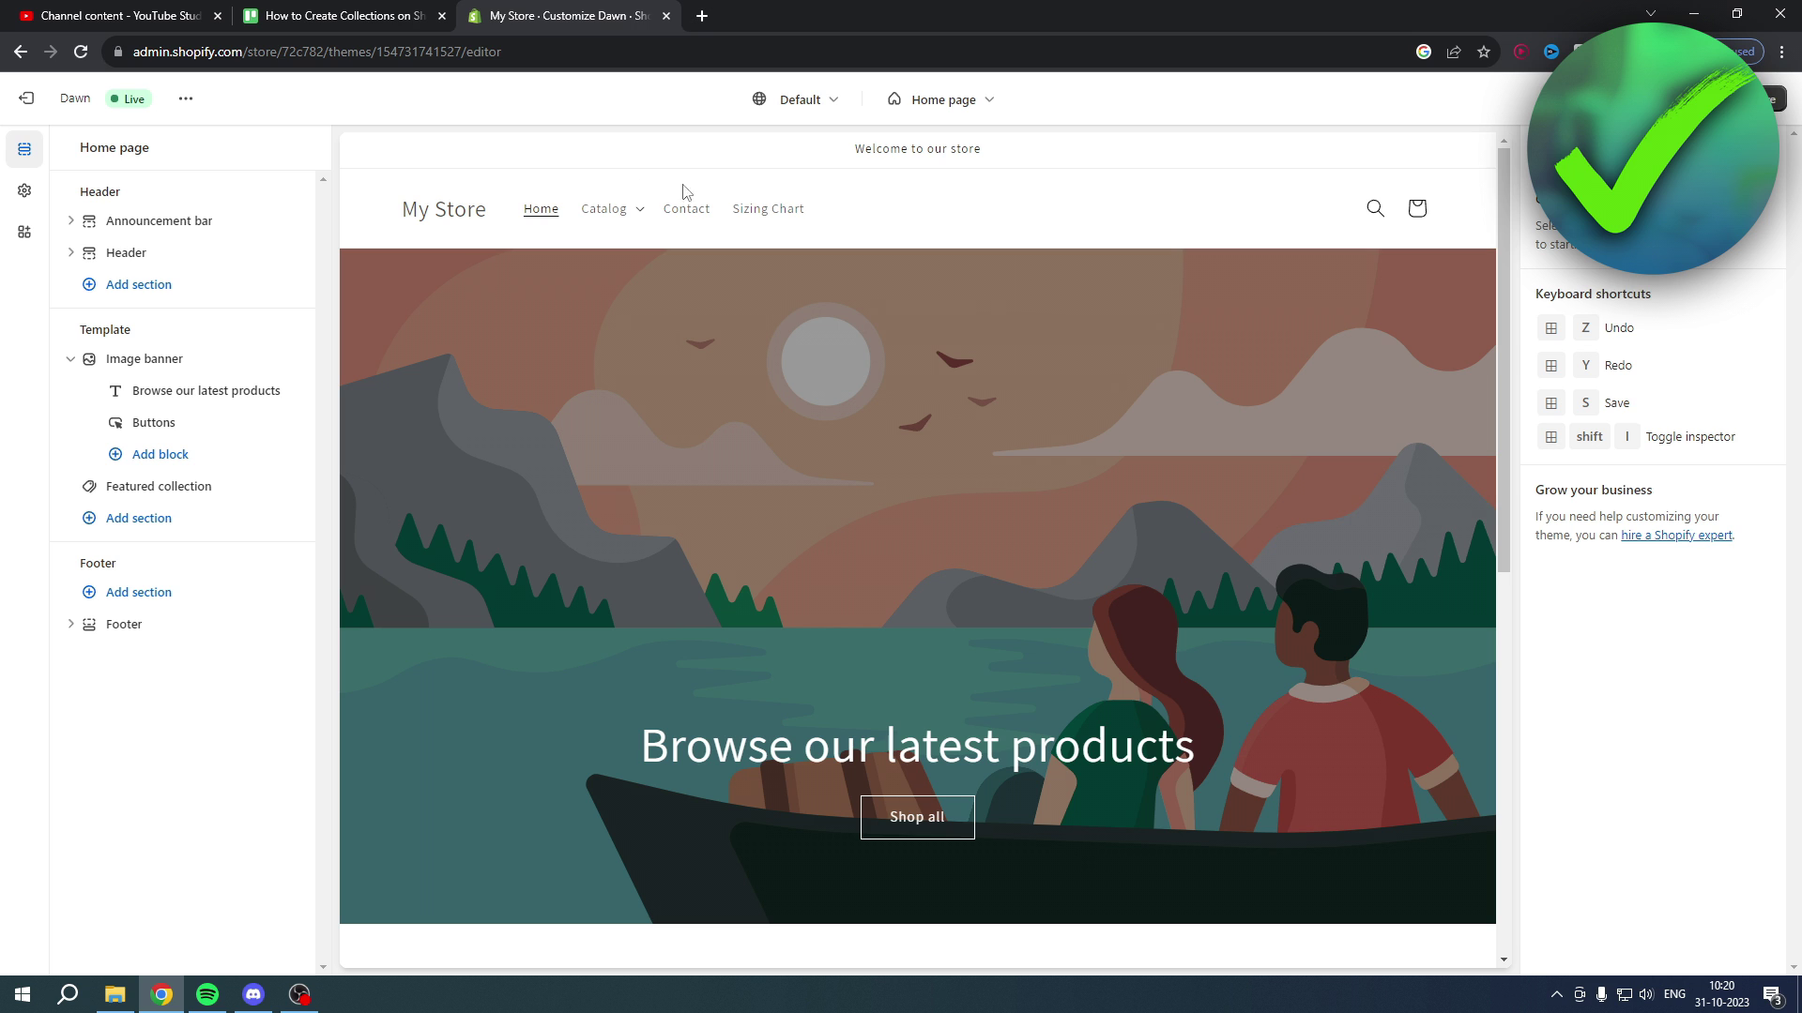
click(622, 212)
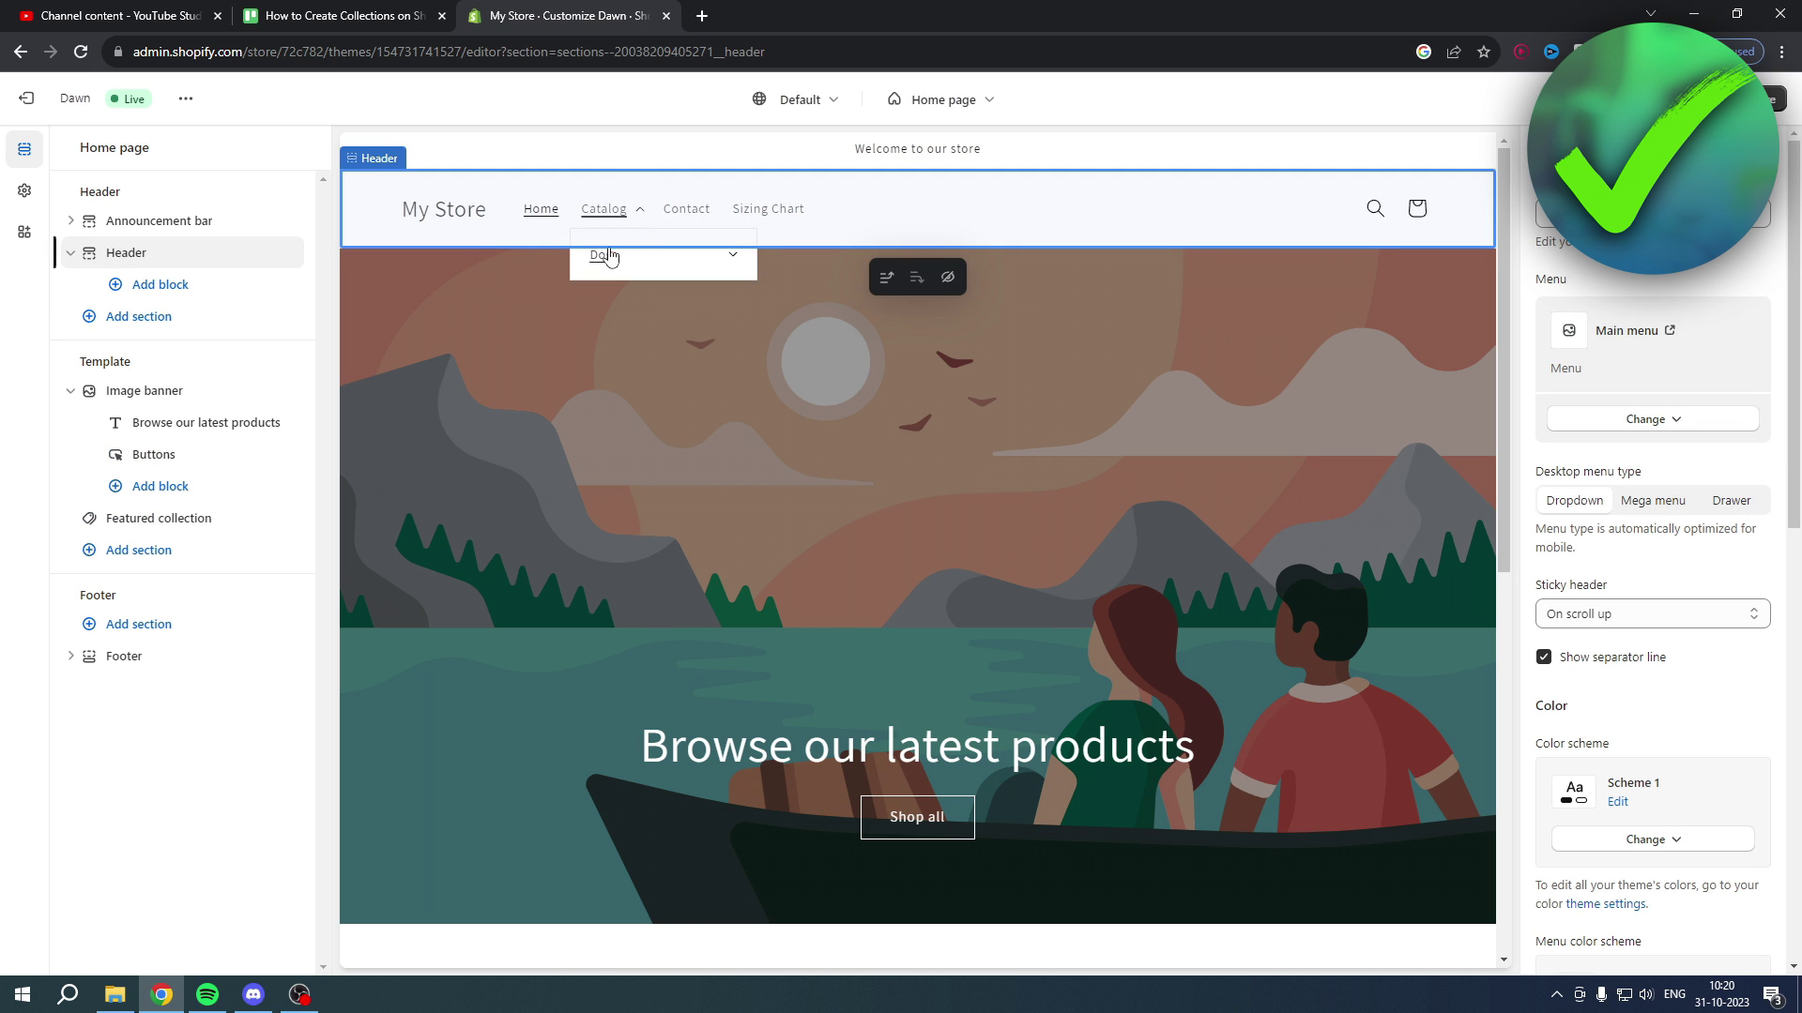
click(607, 255)
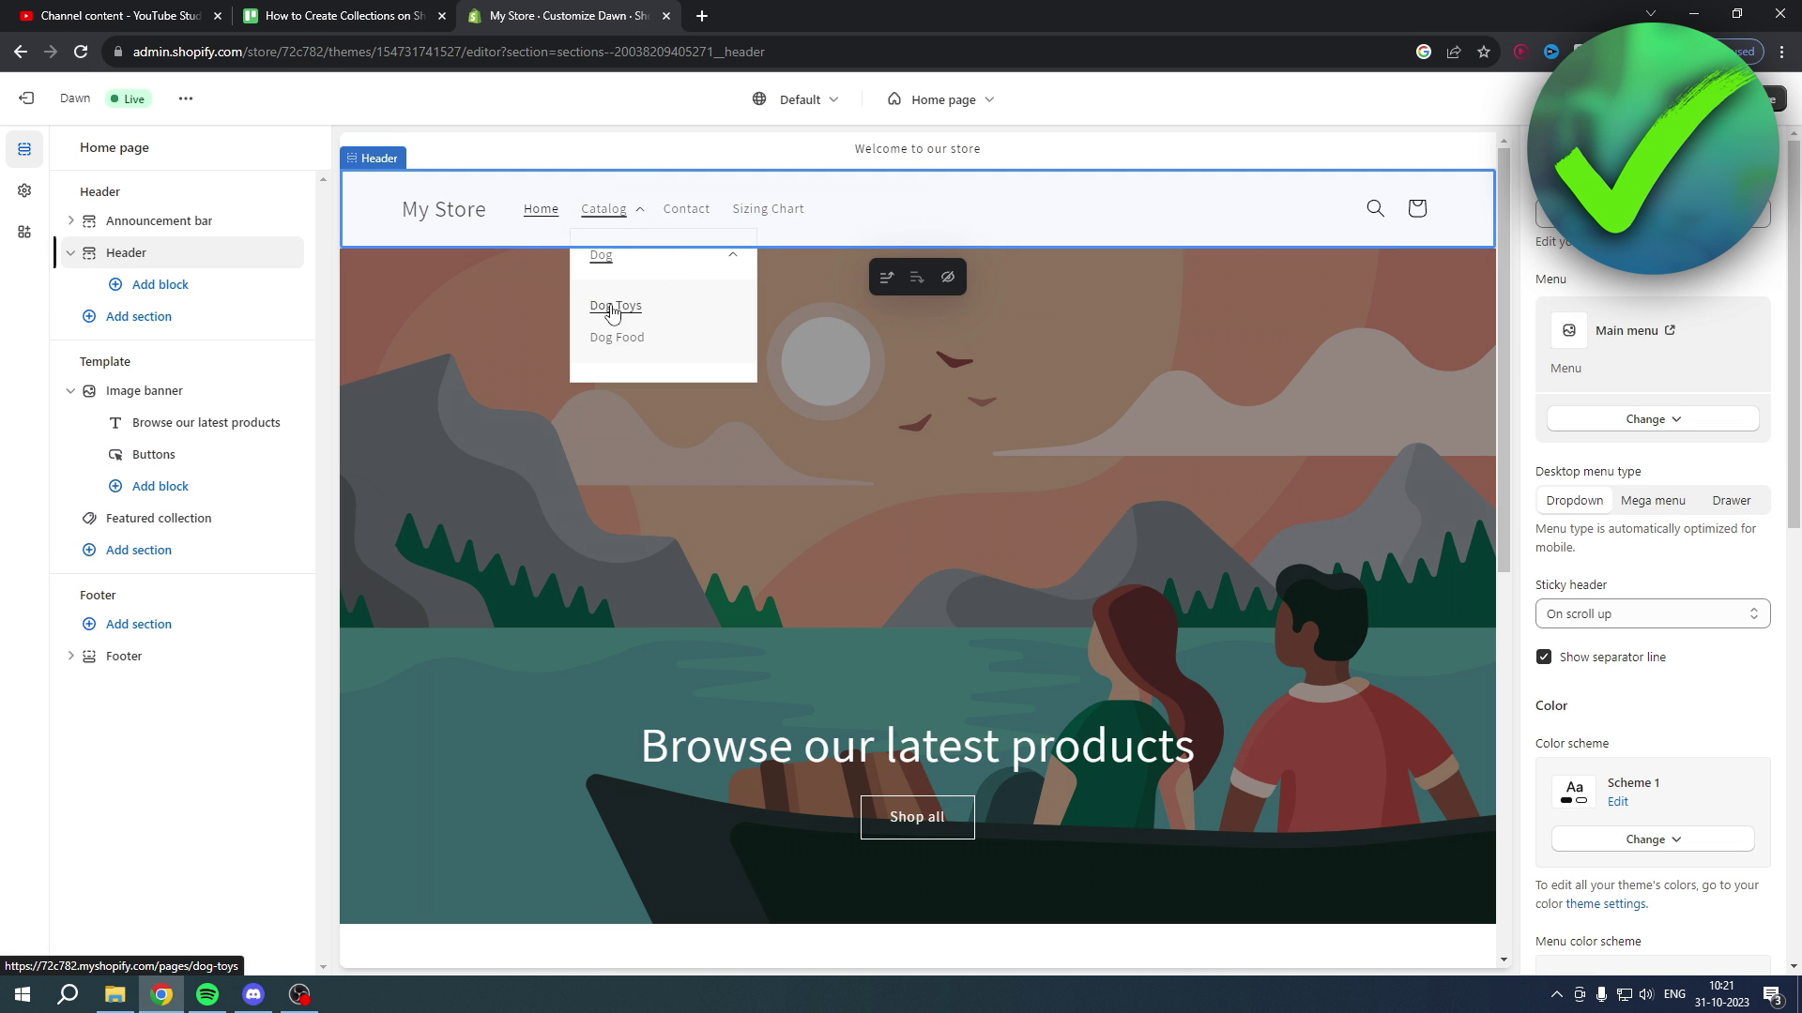
Open the Dog Toys page in the preview and add a Featured collection section to its template
click(612, 309)
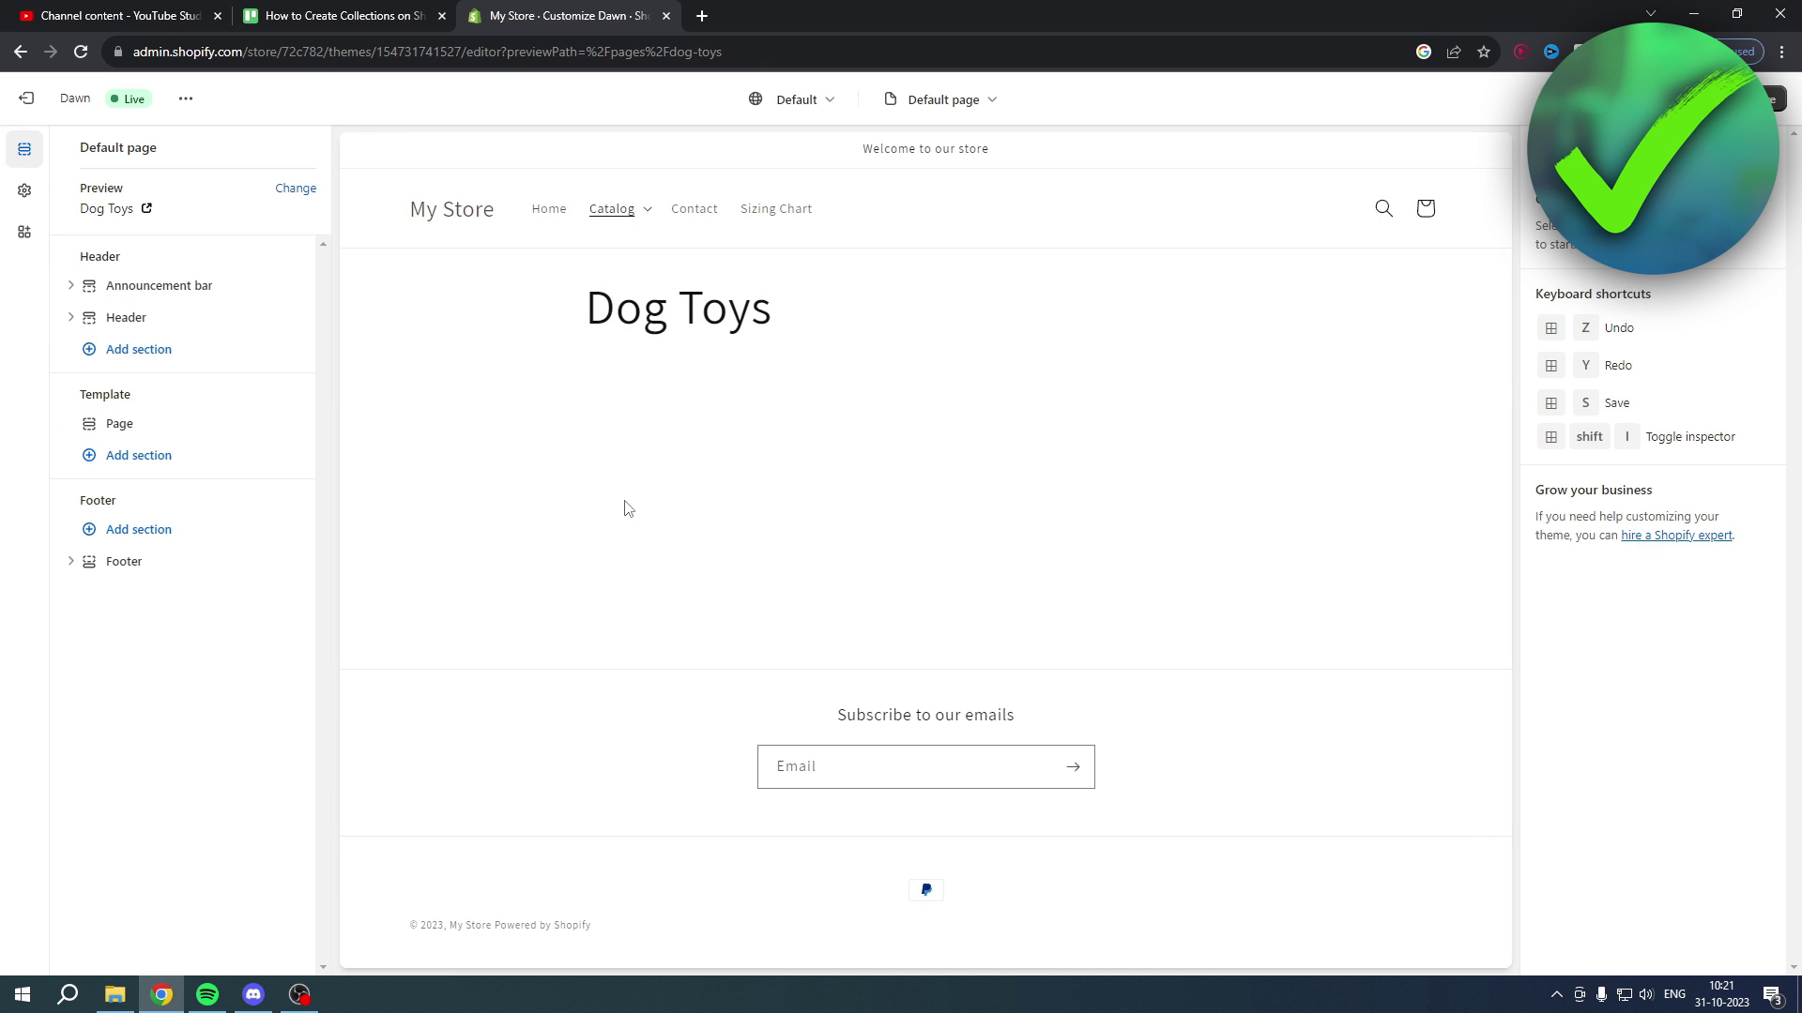
double_click(129, 396)
click(189, 397)
click(154, 455)
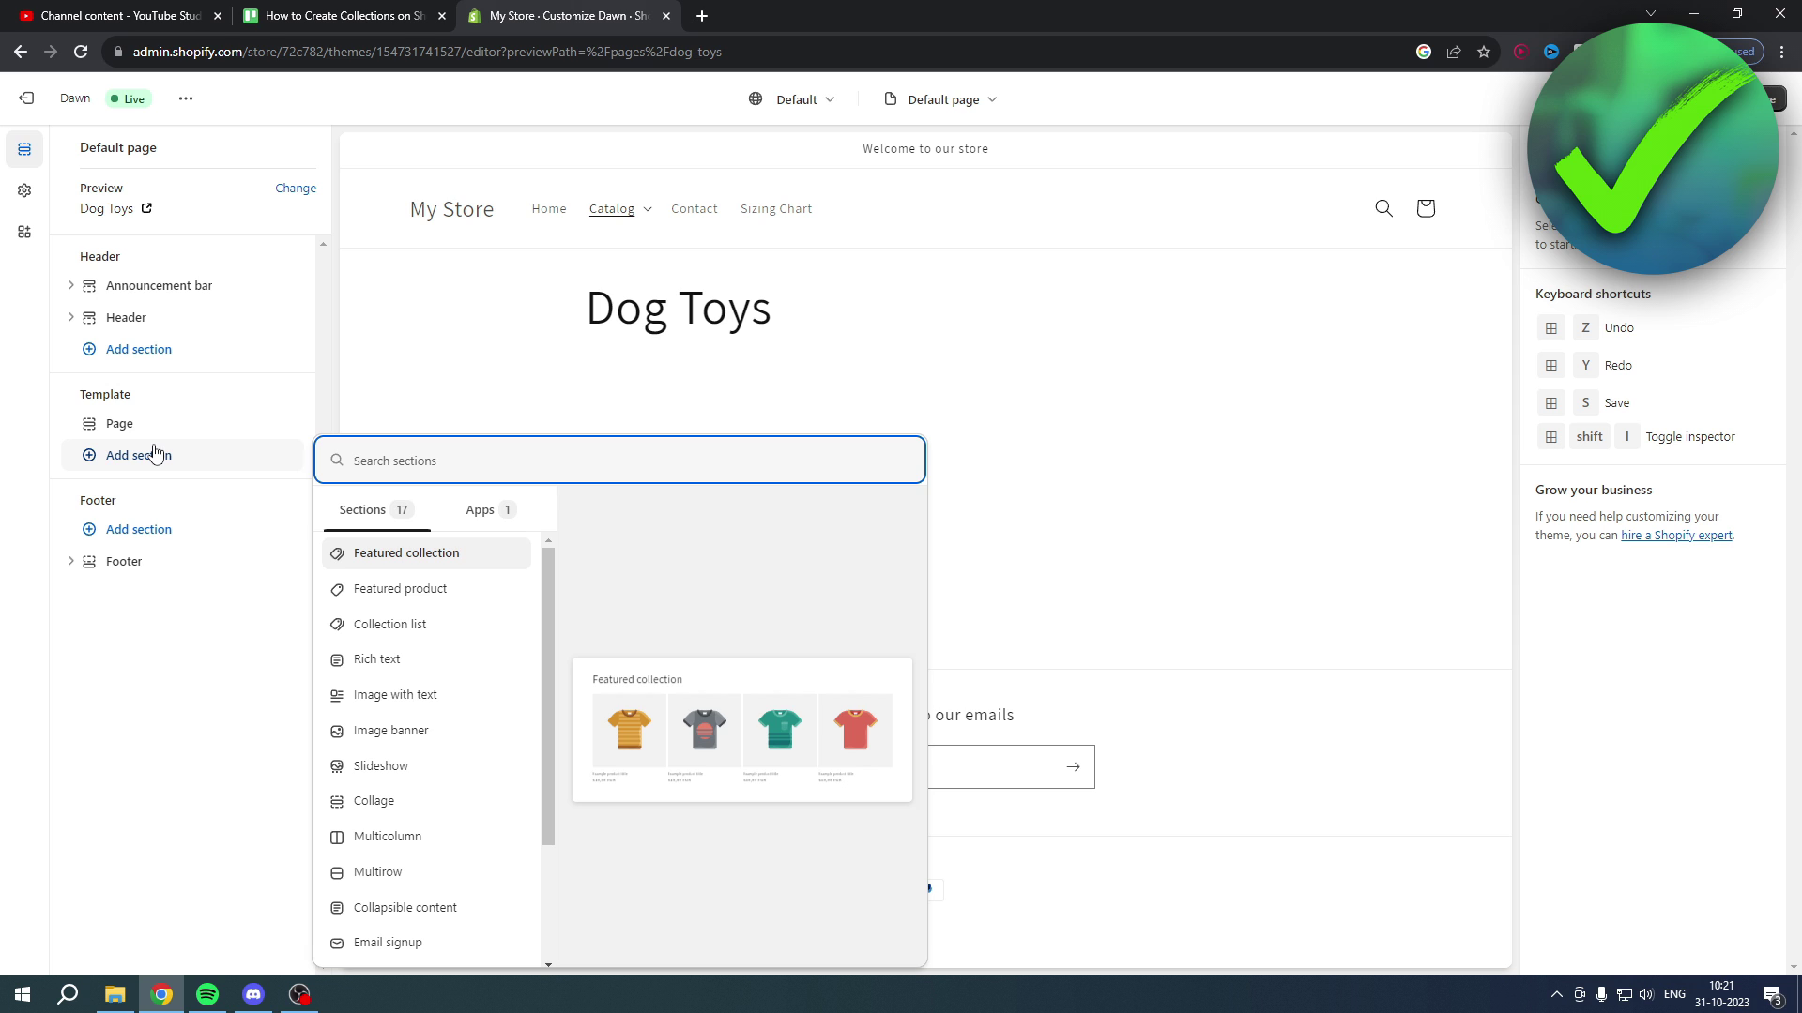
text(collectio)
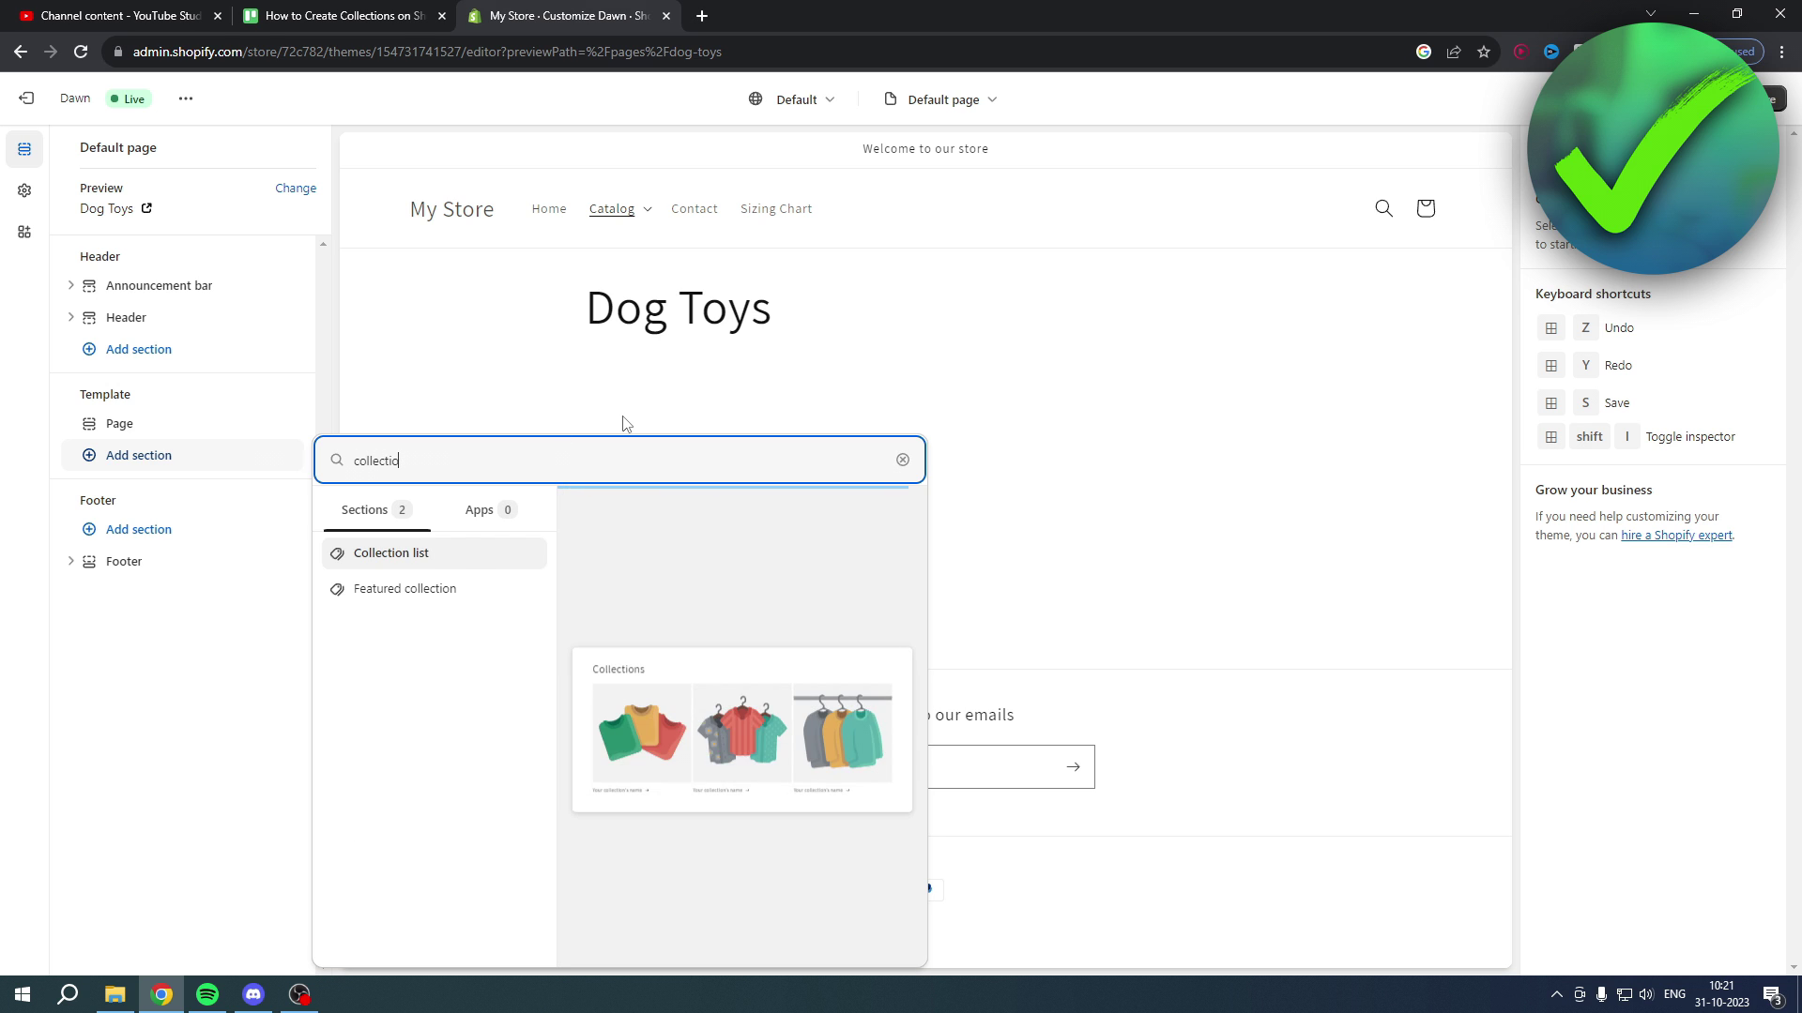
click(405, 590)
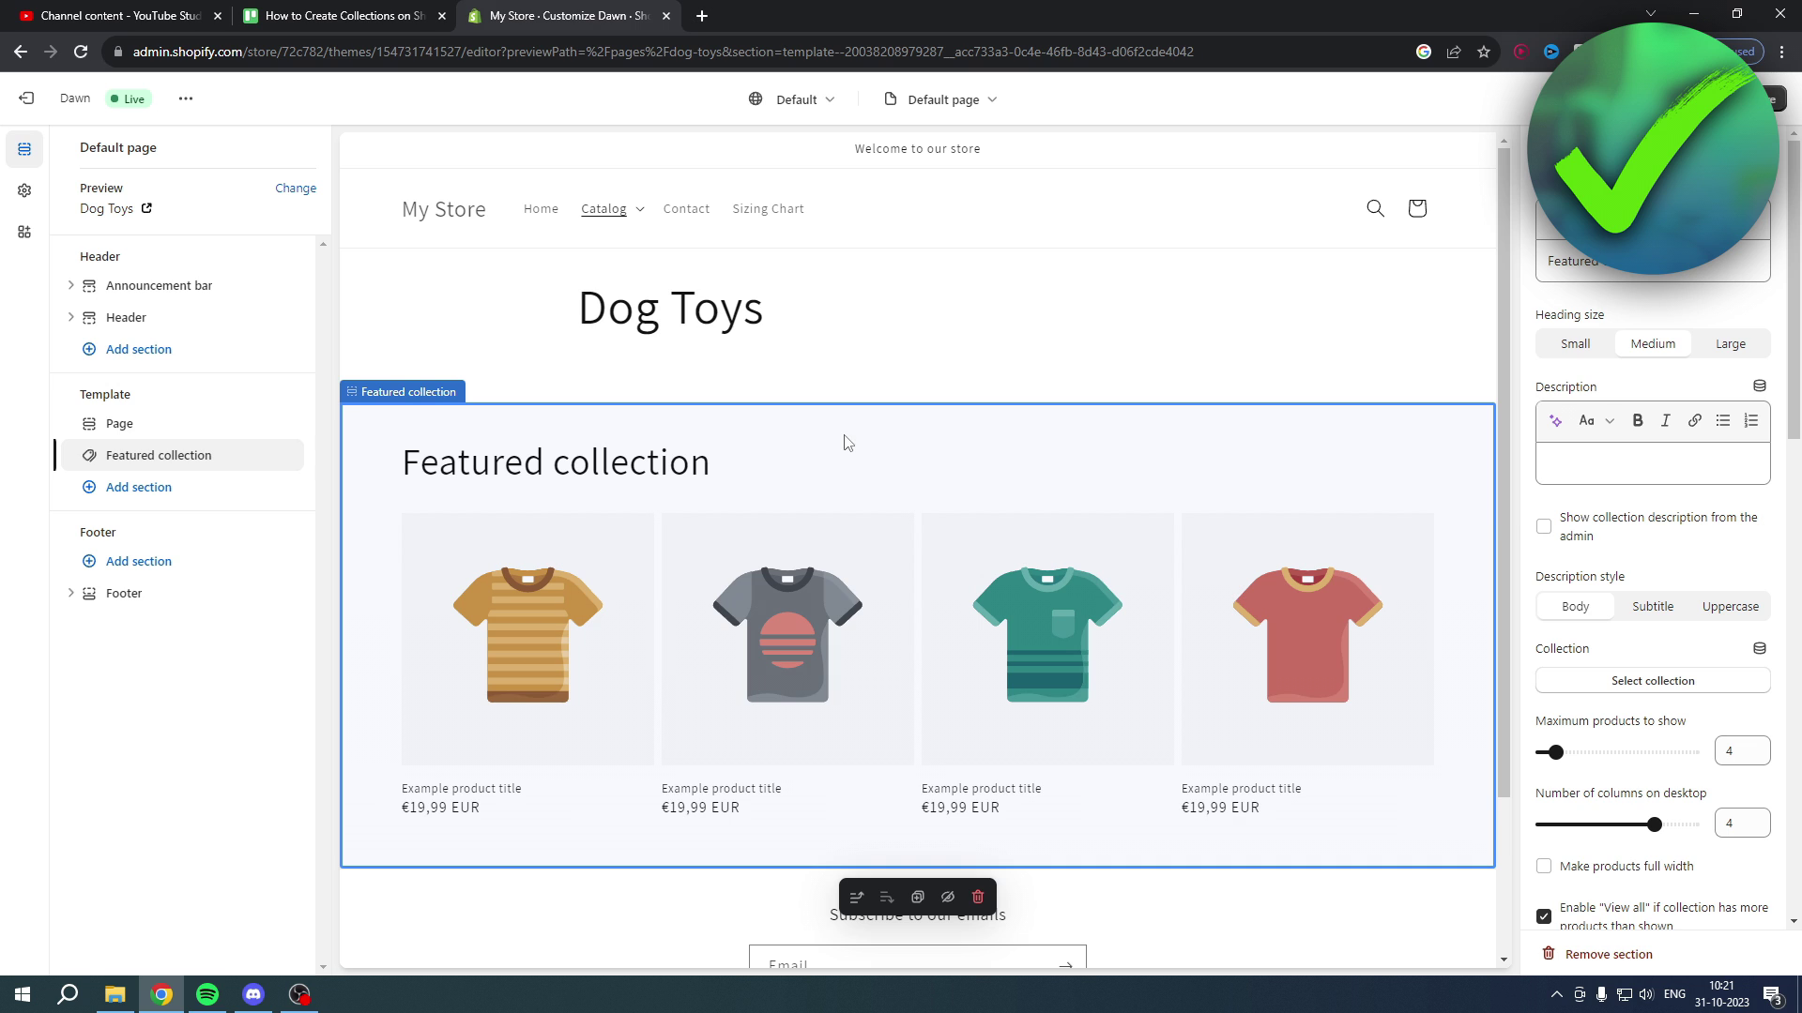
Set the Featured collection section to the Dog Toys collection and save the theme
click(1624, 684)
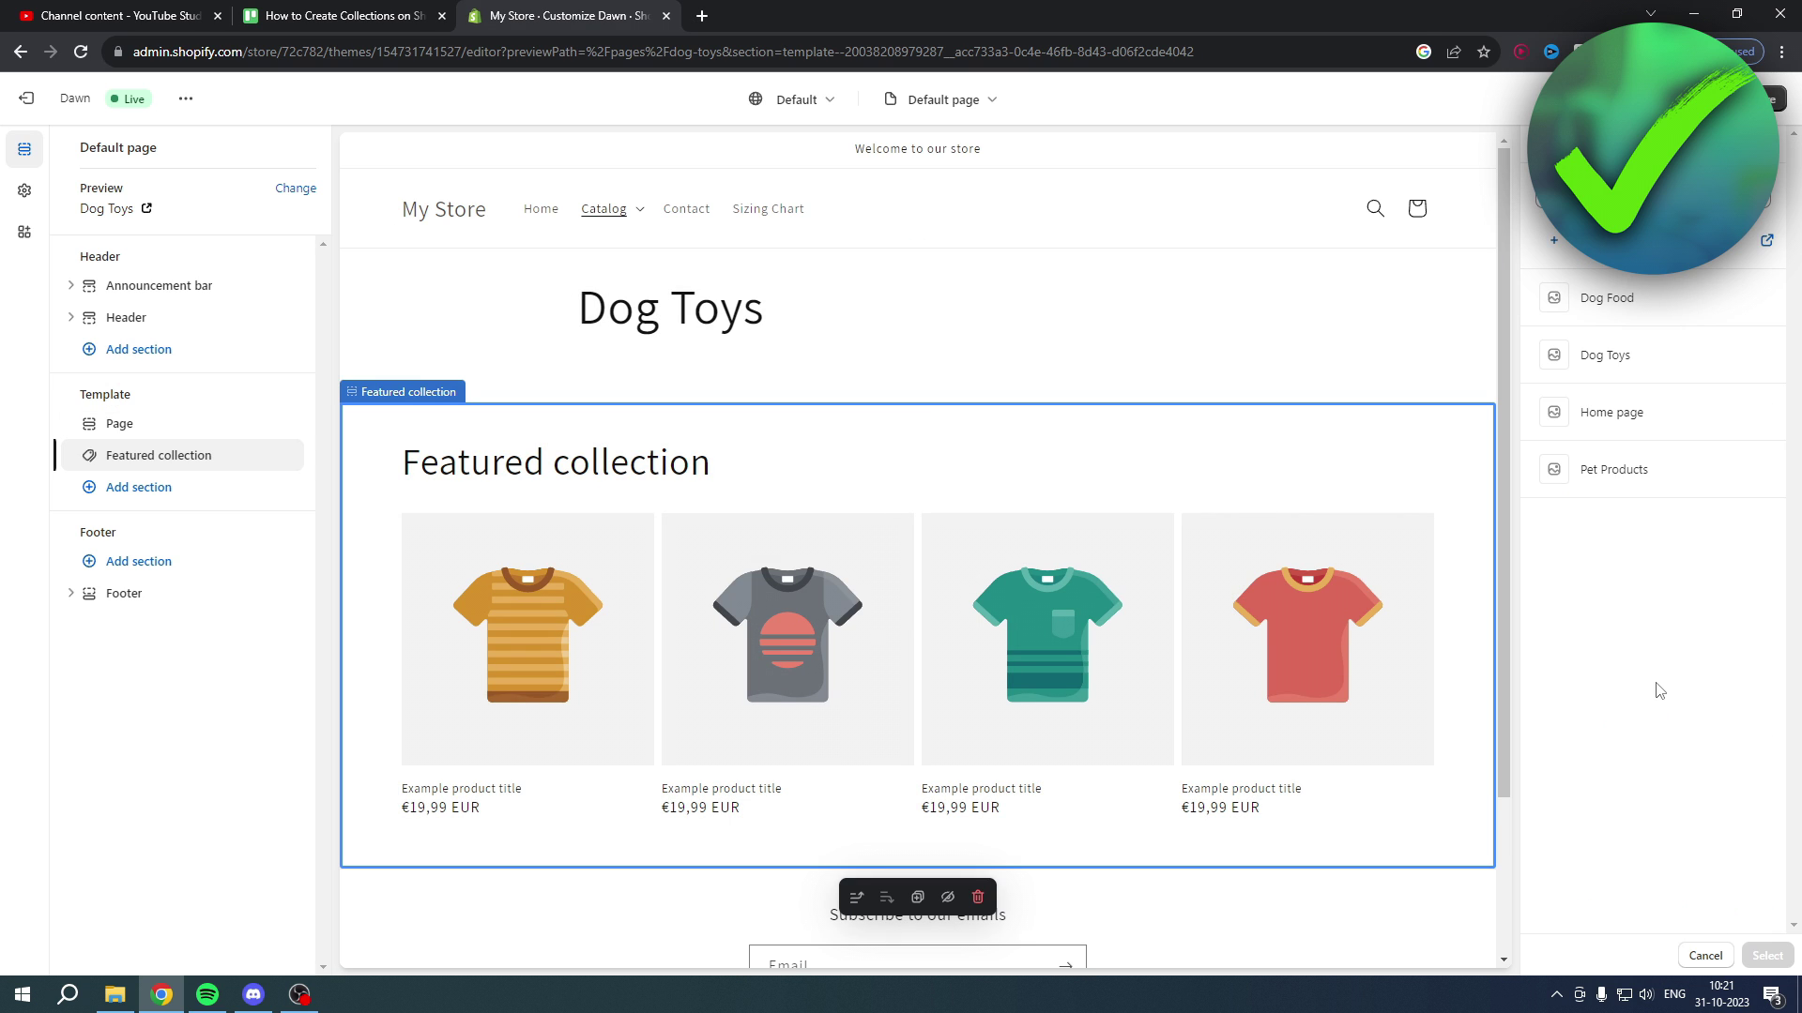
click(1637, 357)
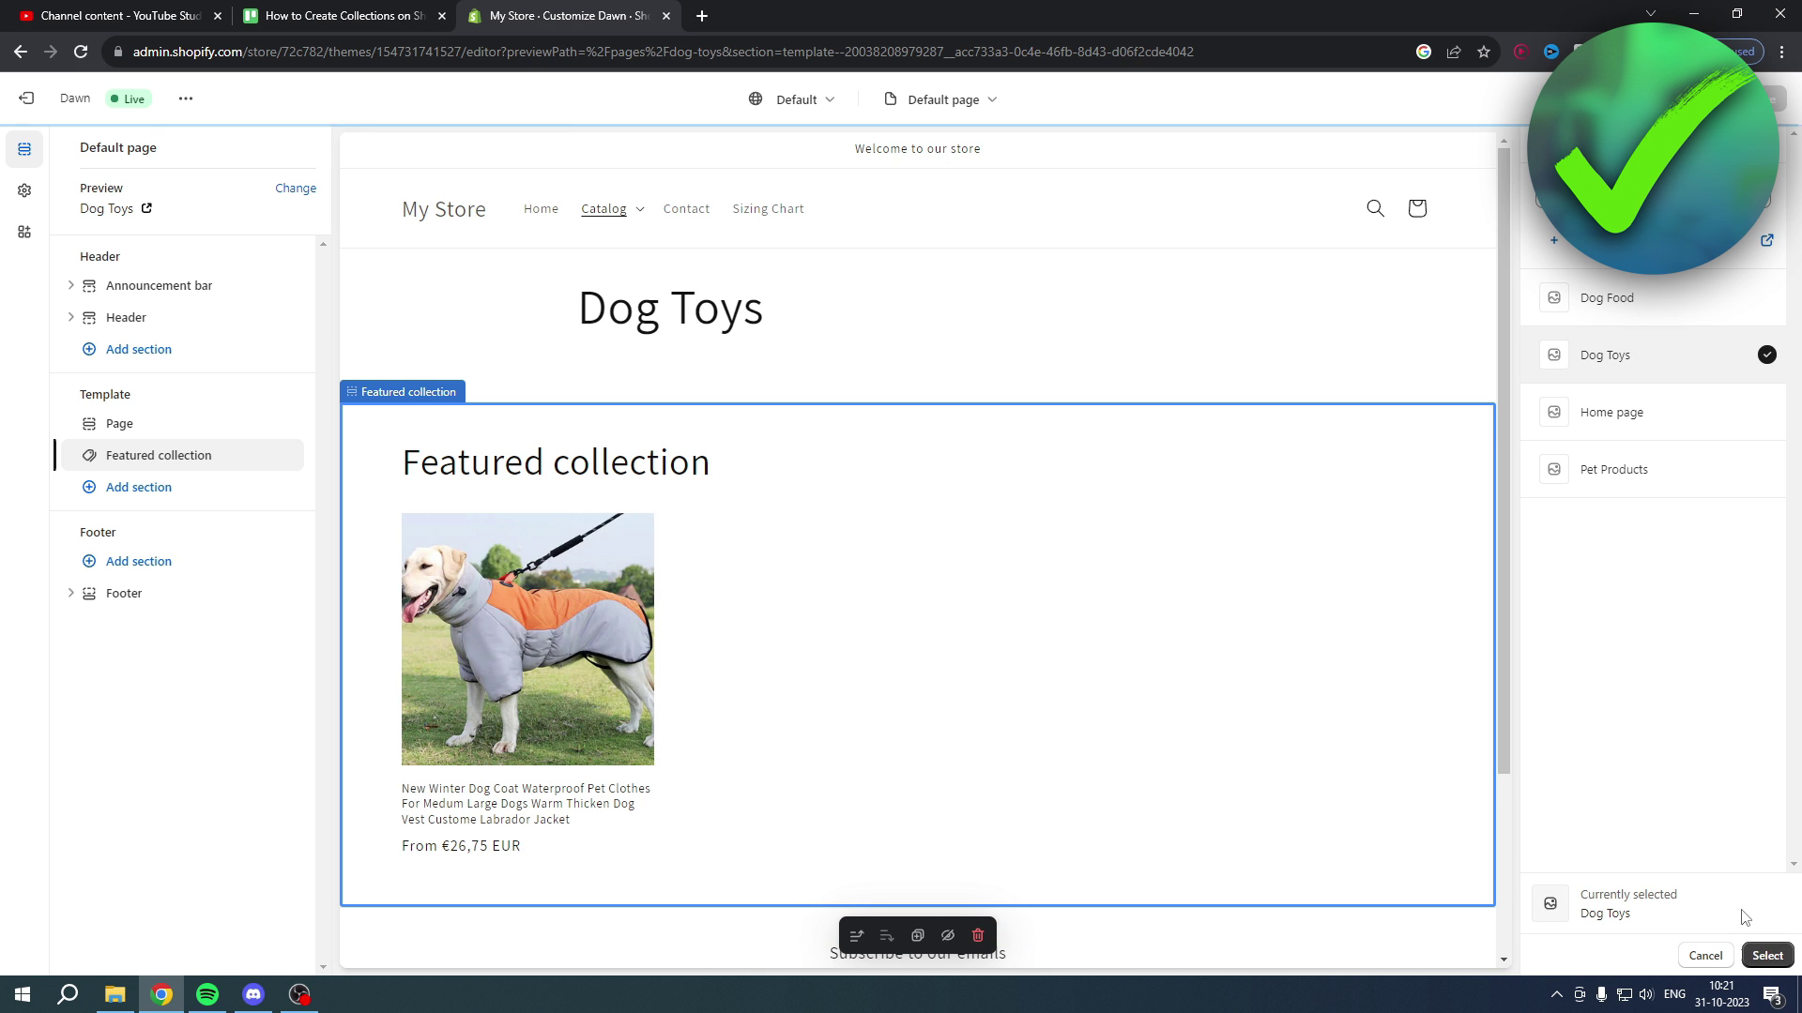
click(1767, 957)
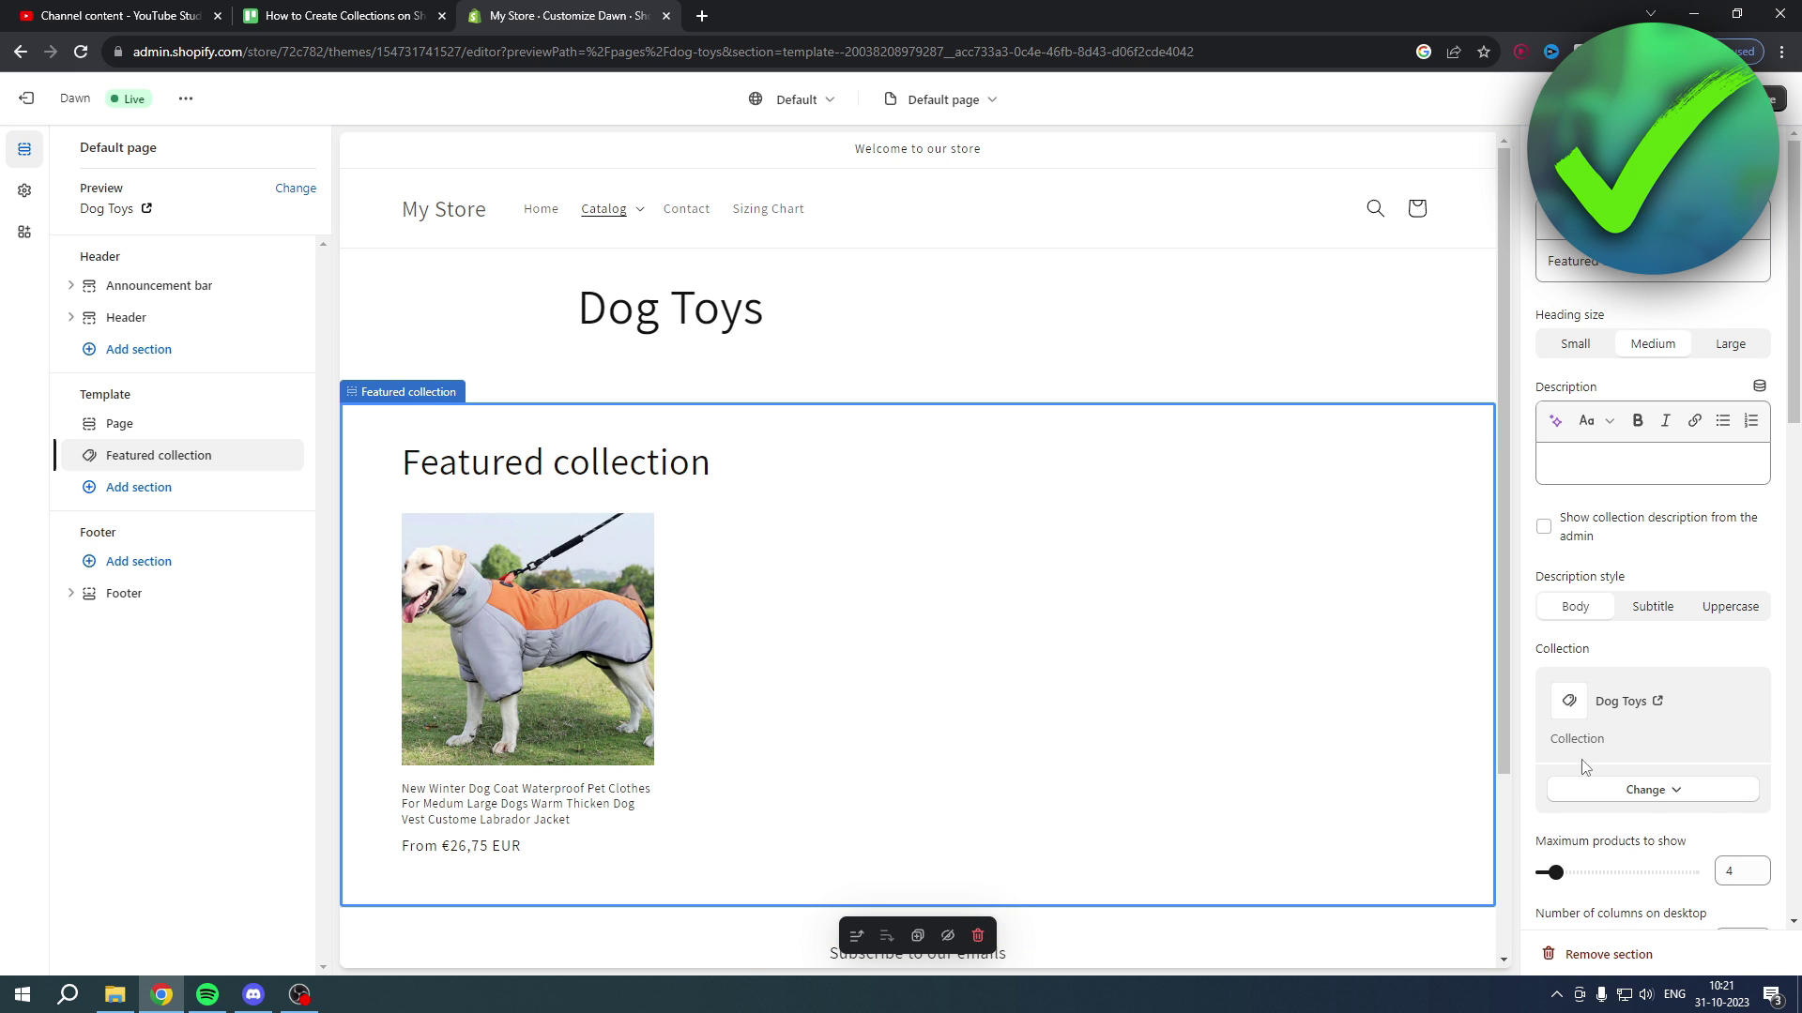
click(1777, 105)
Open Catalog > Dog > Dog Food in the preview and select its Featured collection section
click(638, 212)
click(631, 256)
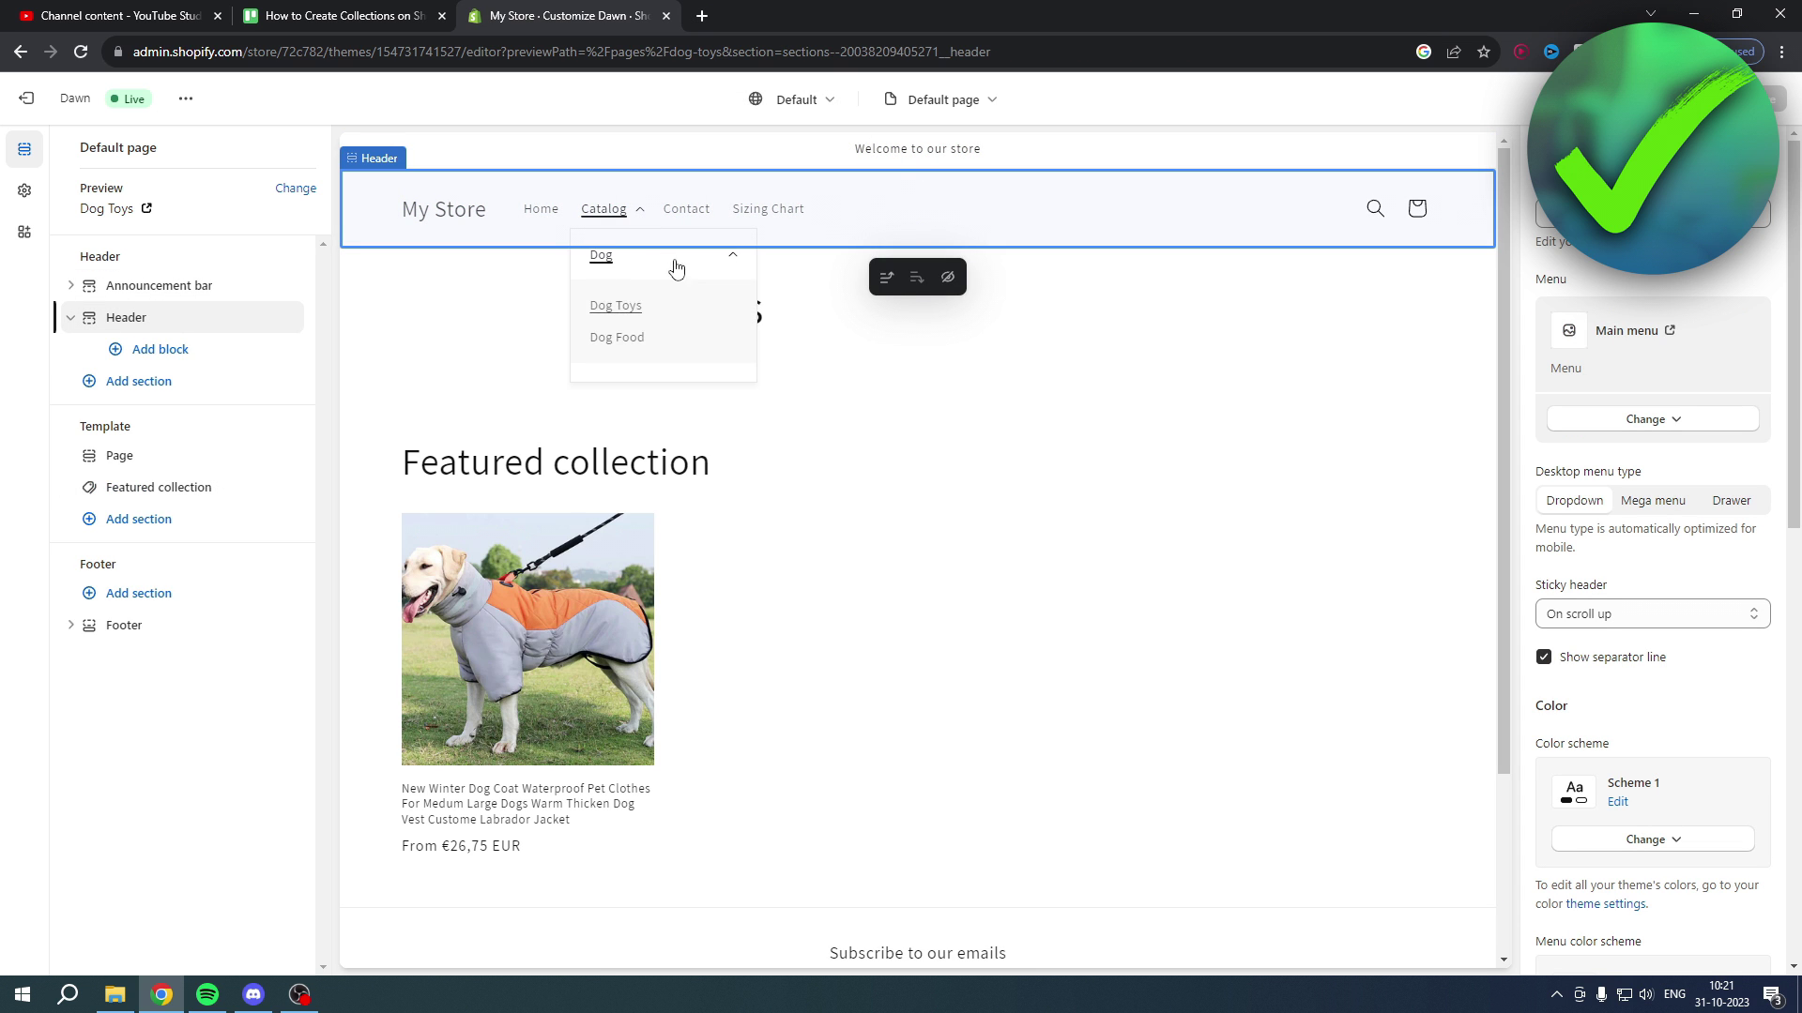
click(636, 337)
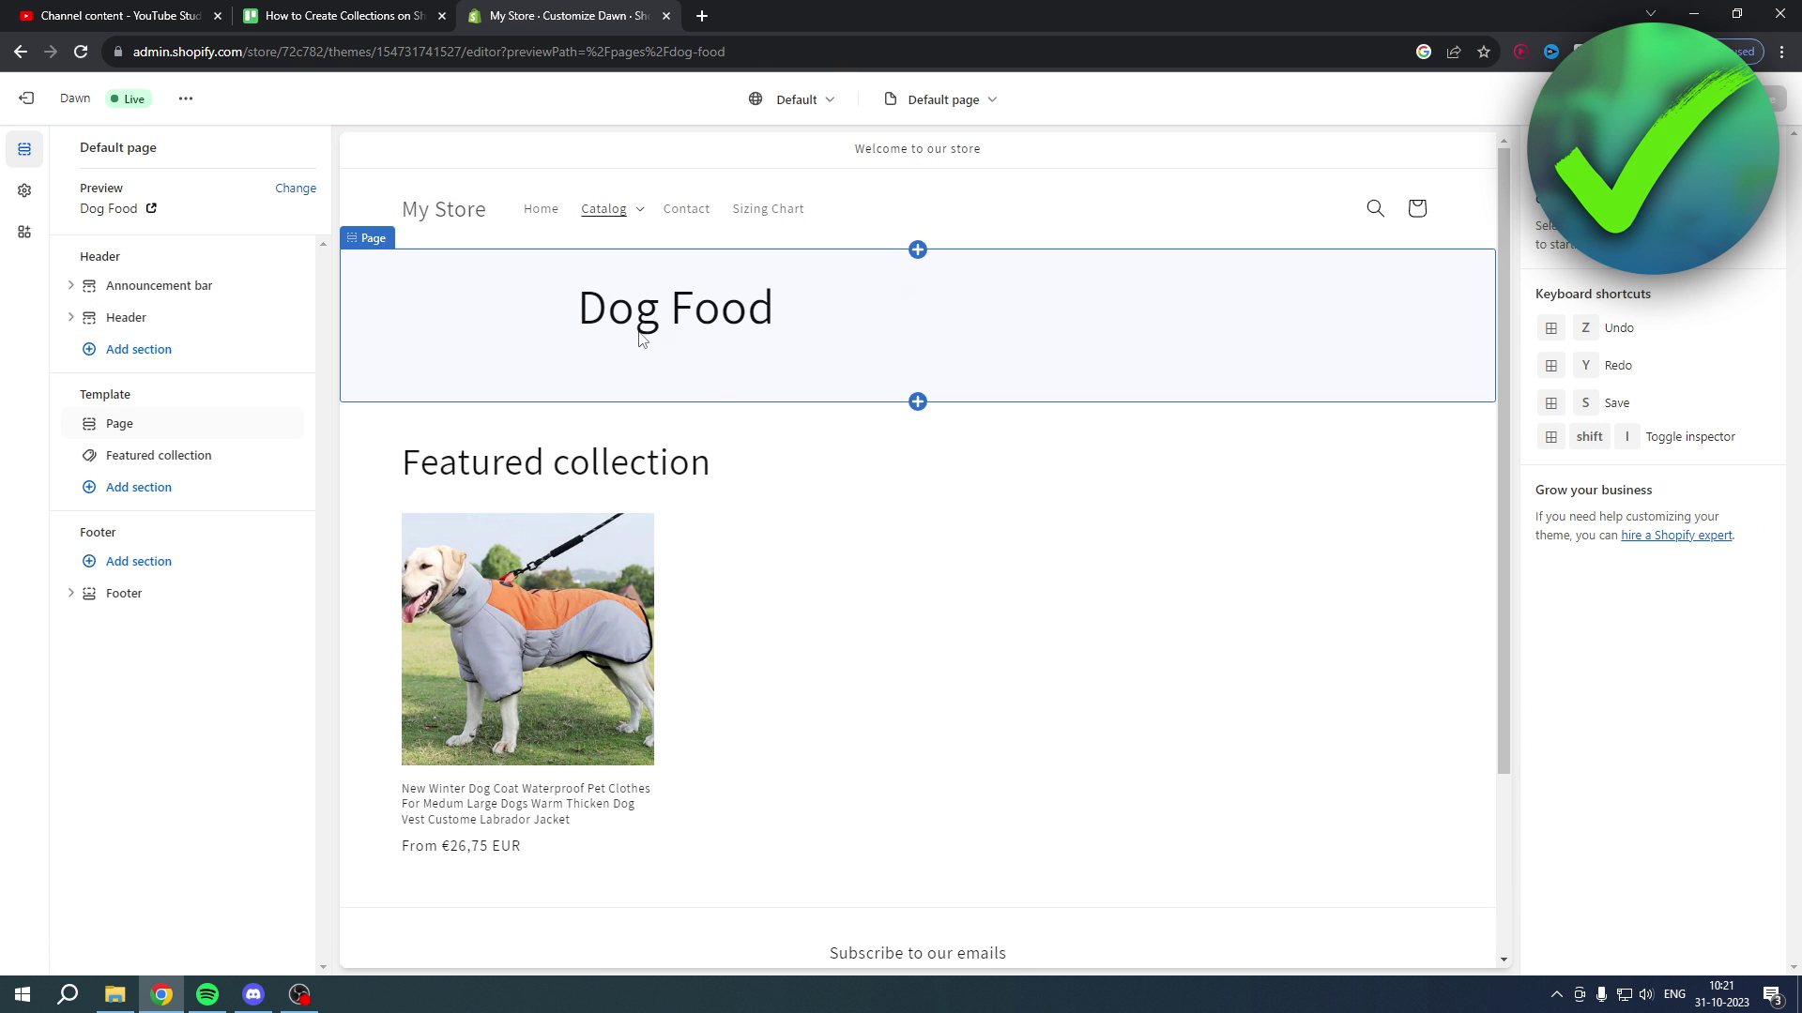
click(526, 524)
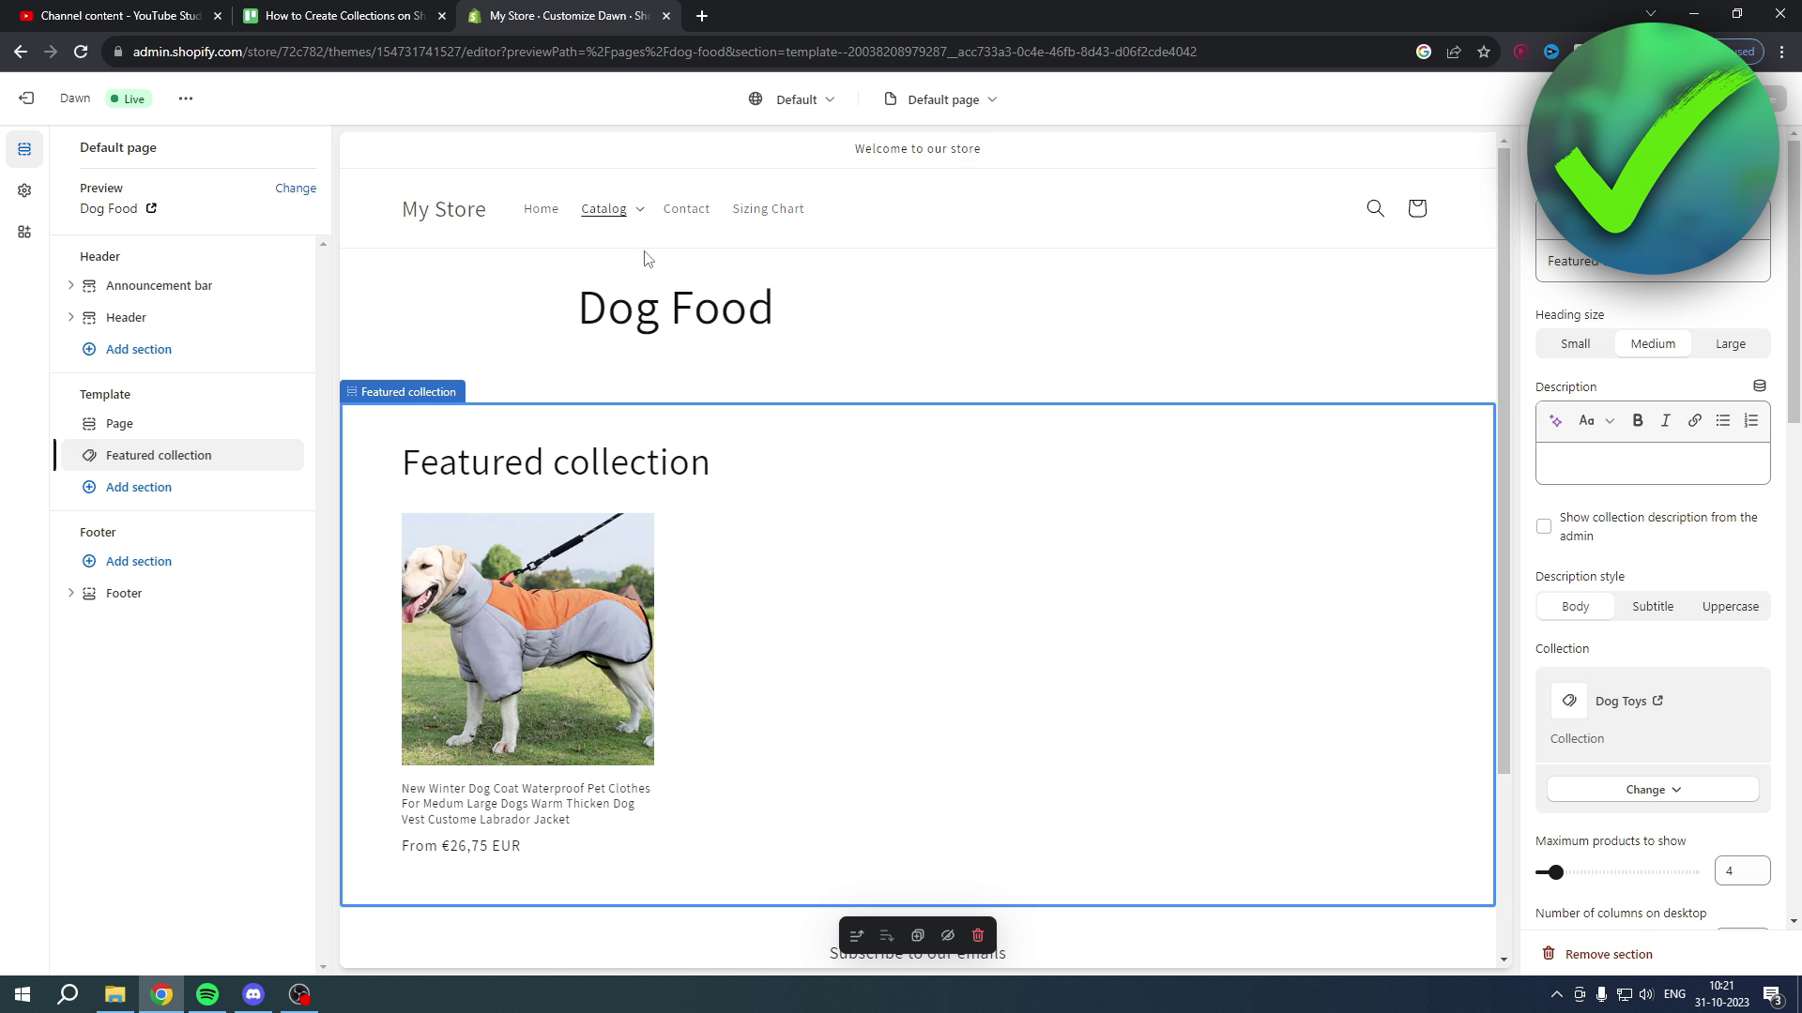
Start a new page template, cancel it, and exit the theme editor to Themes
click(976, 116)
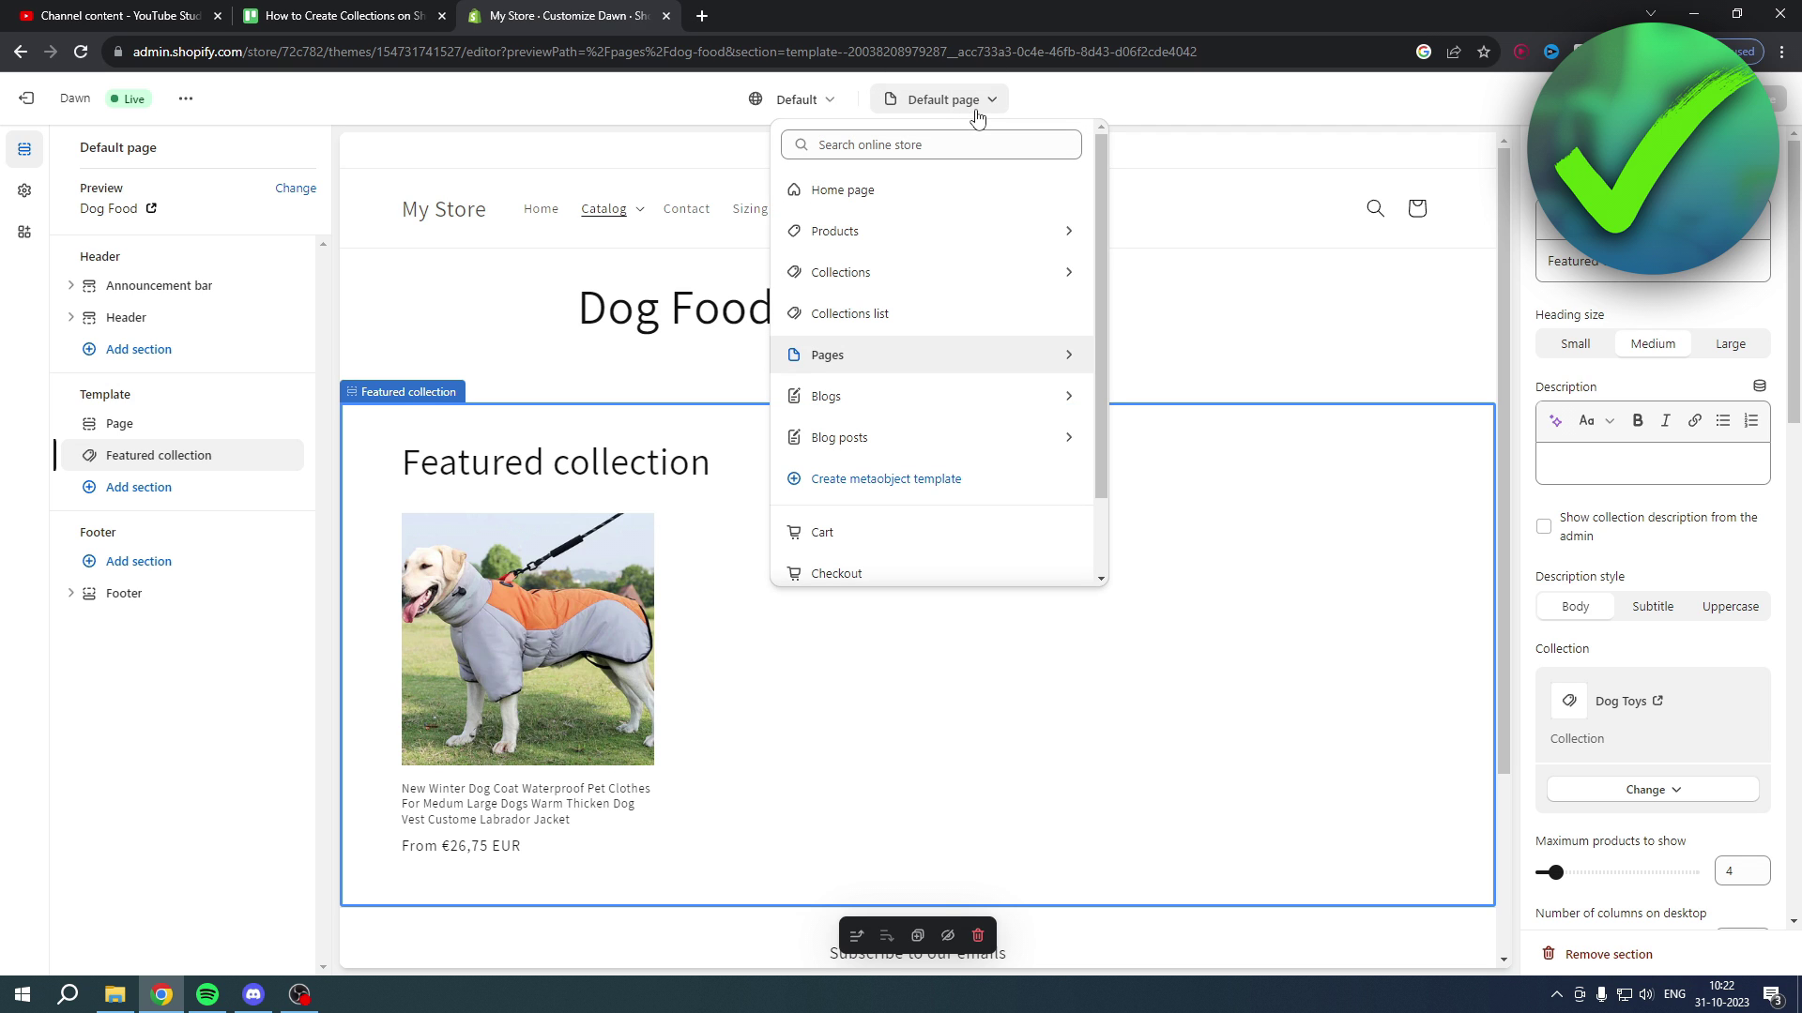
click(1070, 356)
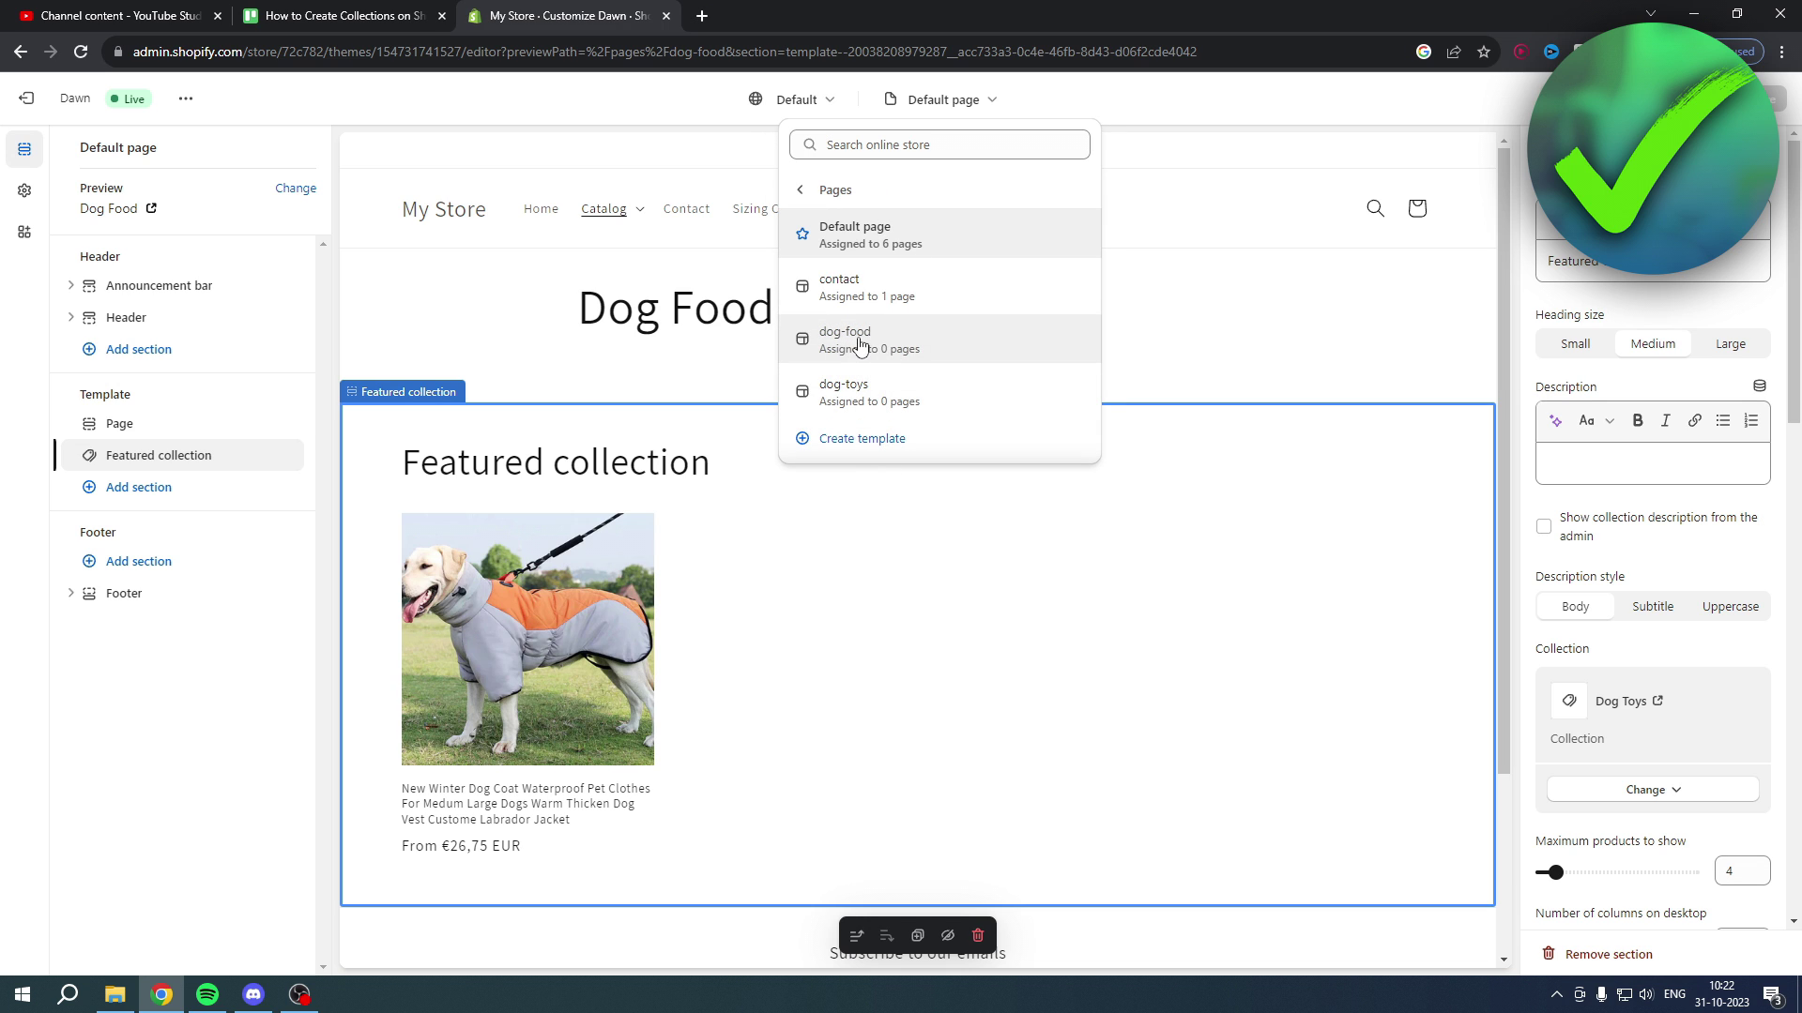
click(863, 441)
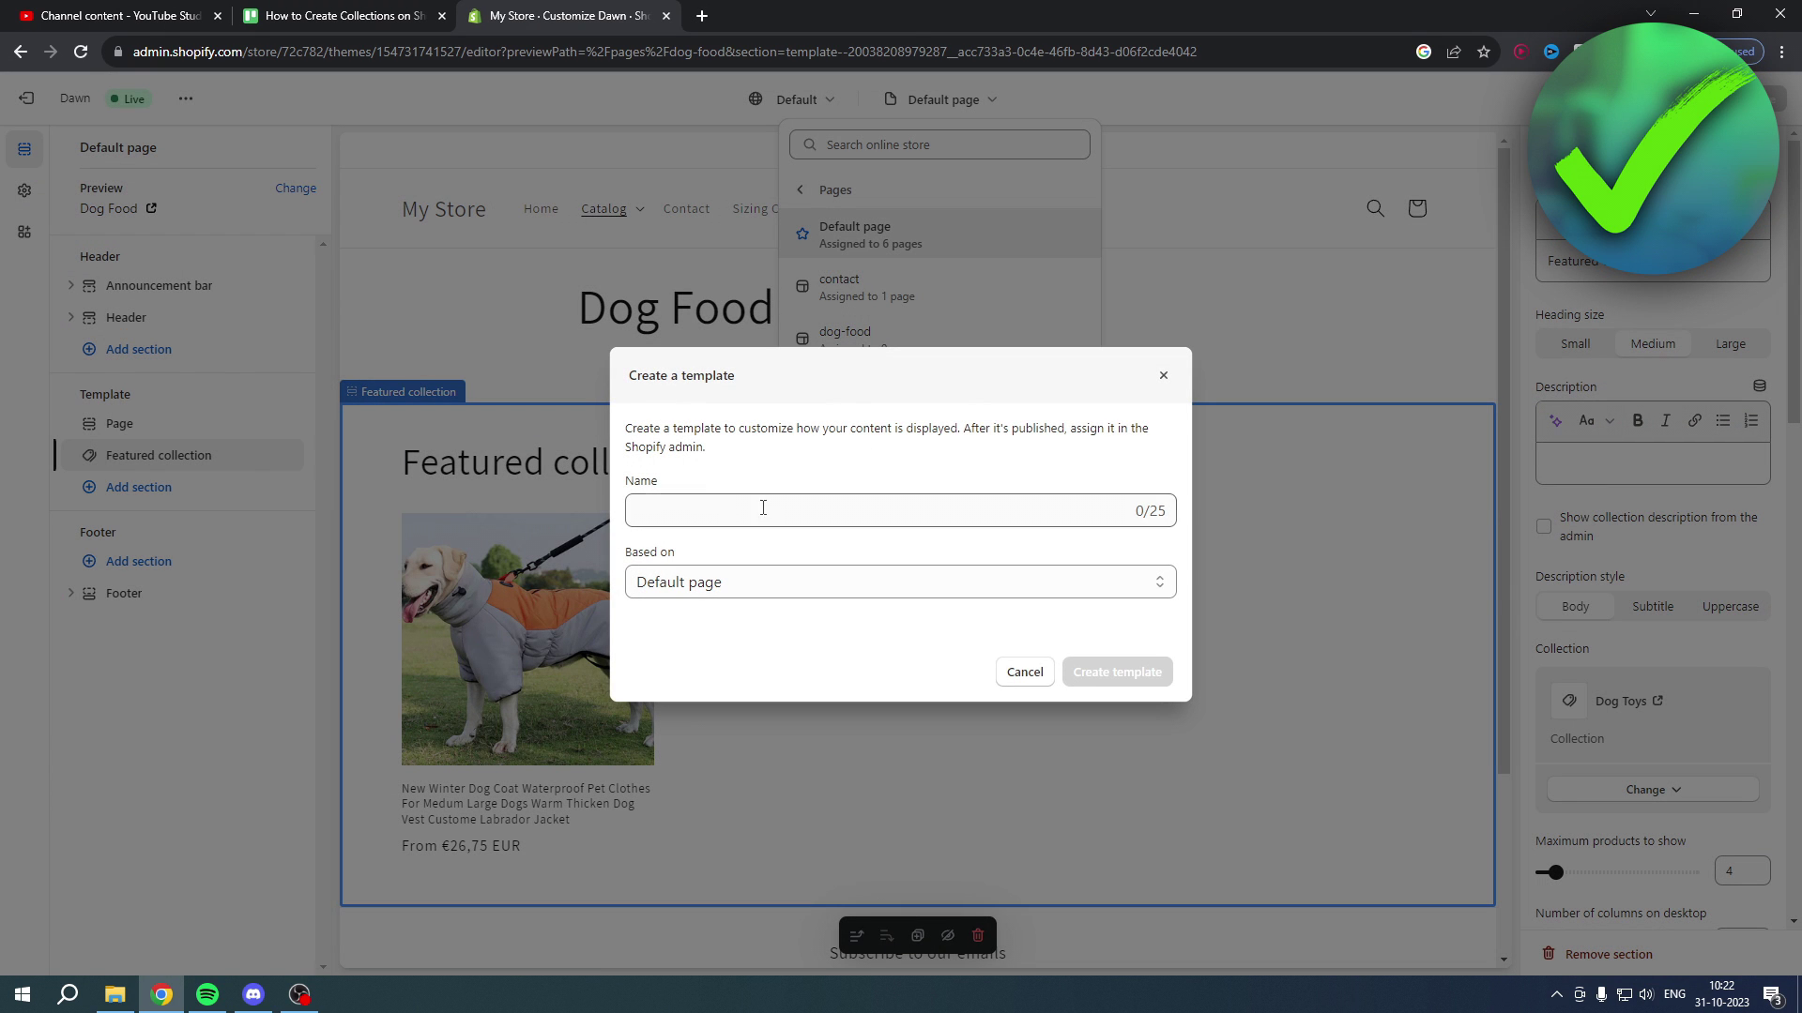
click(1163, 375)
click(26, 98)
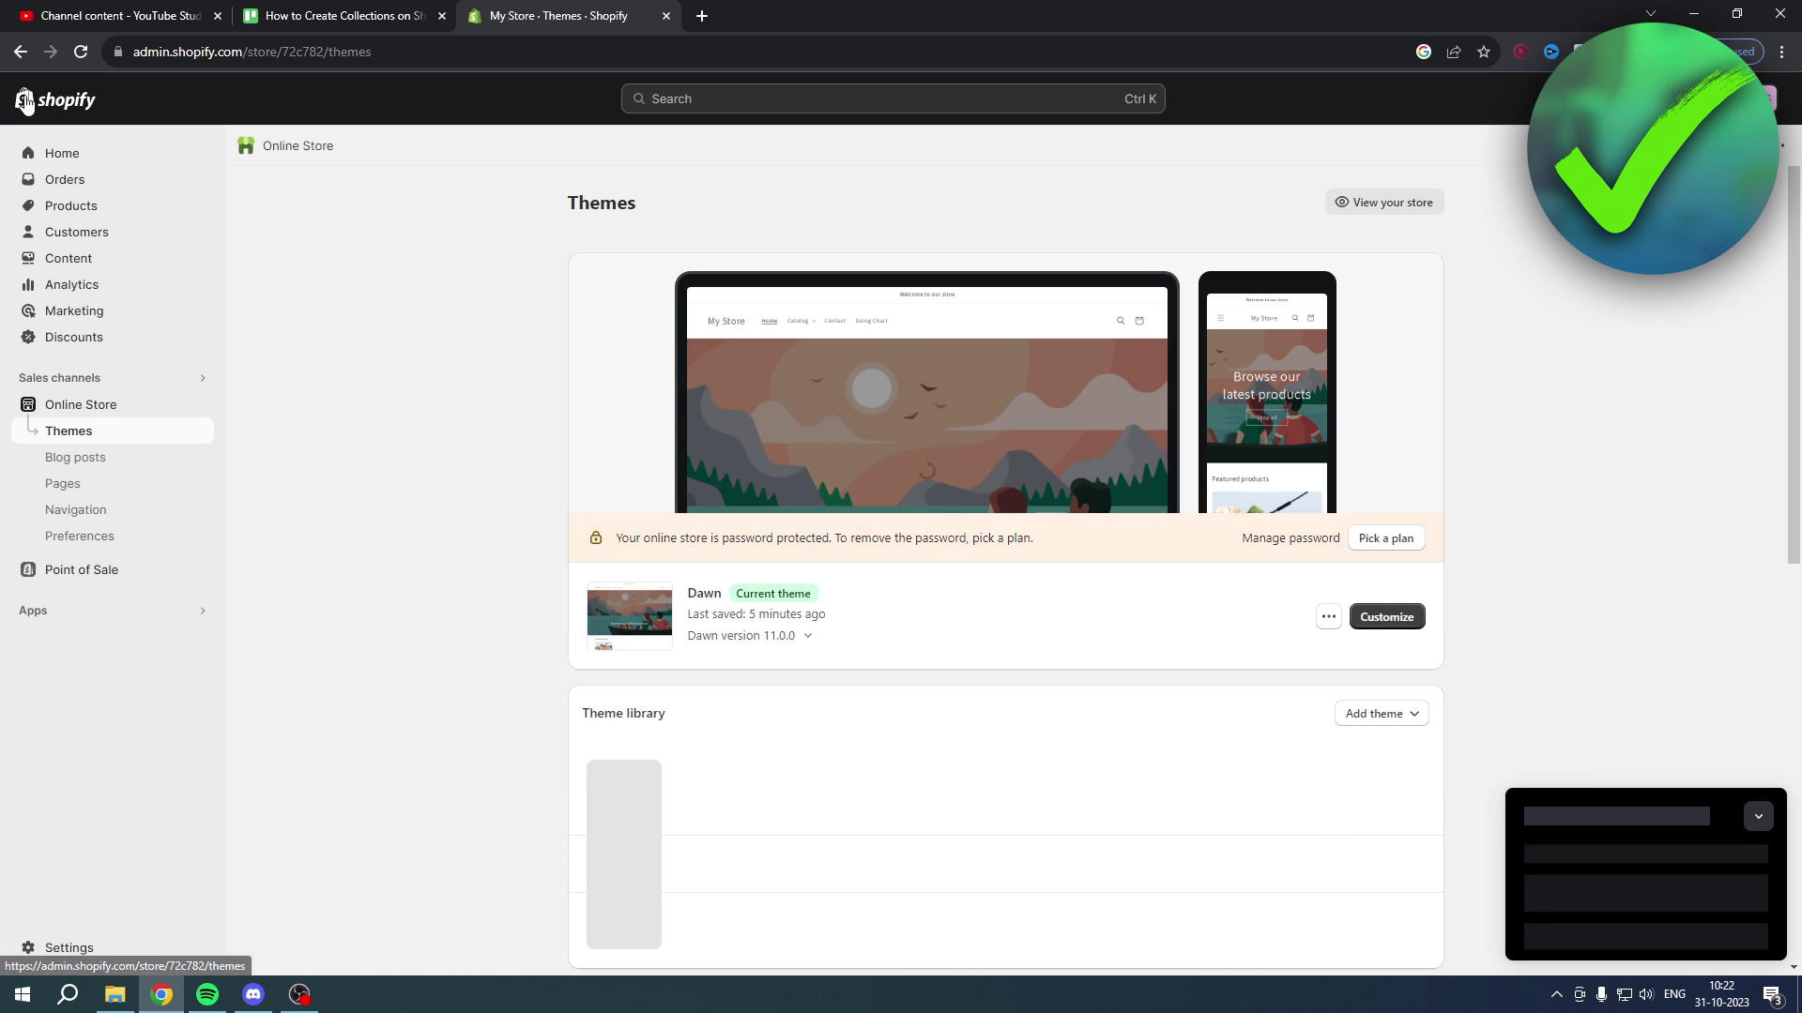
Assign the dog-toys theme template to the Dog Toys page and save it
click(108, 487)
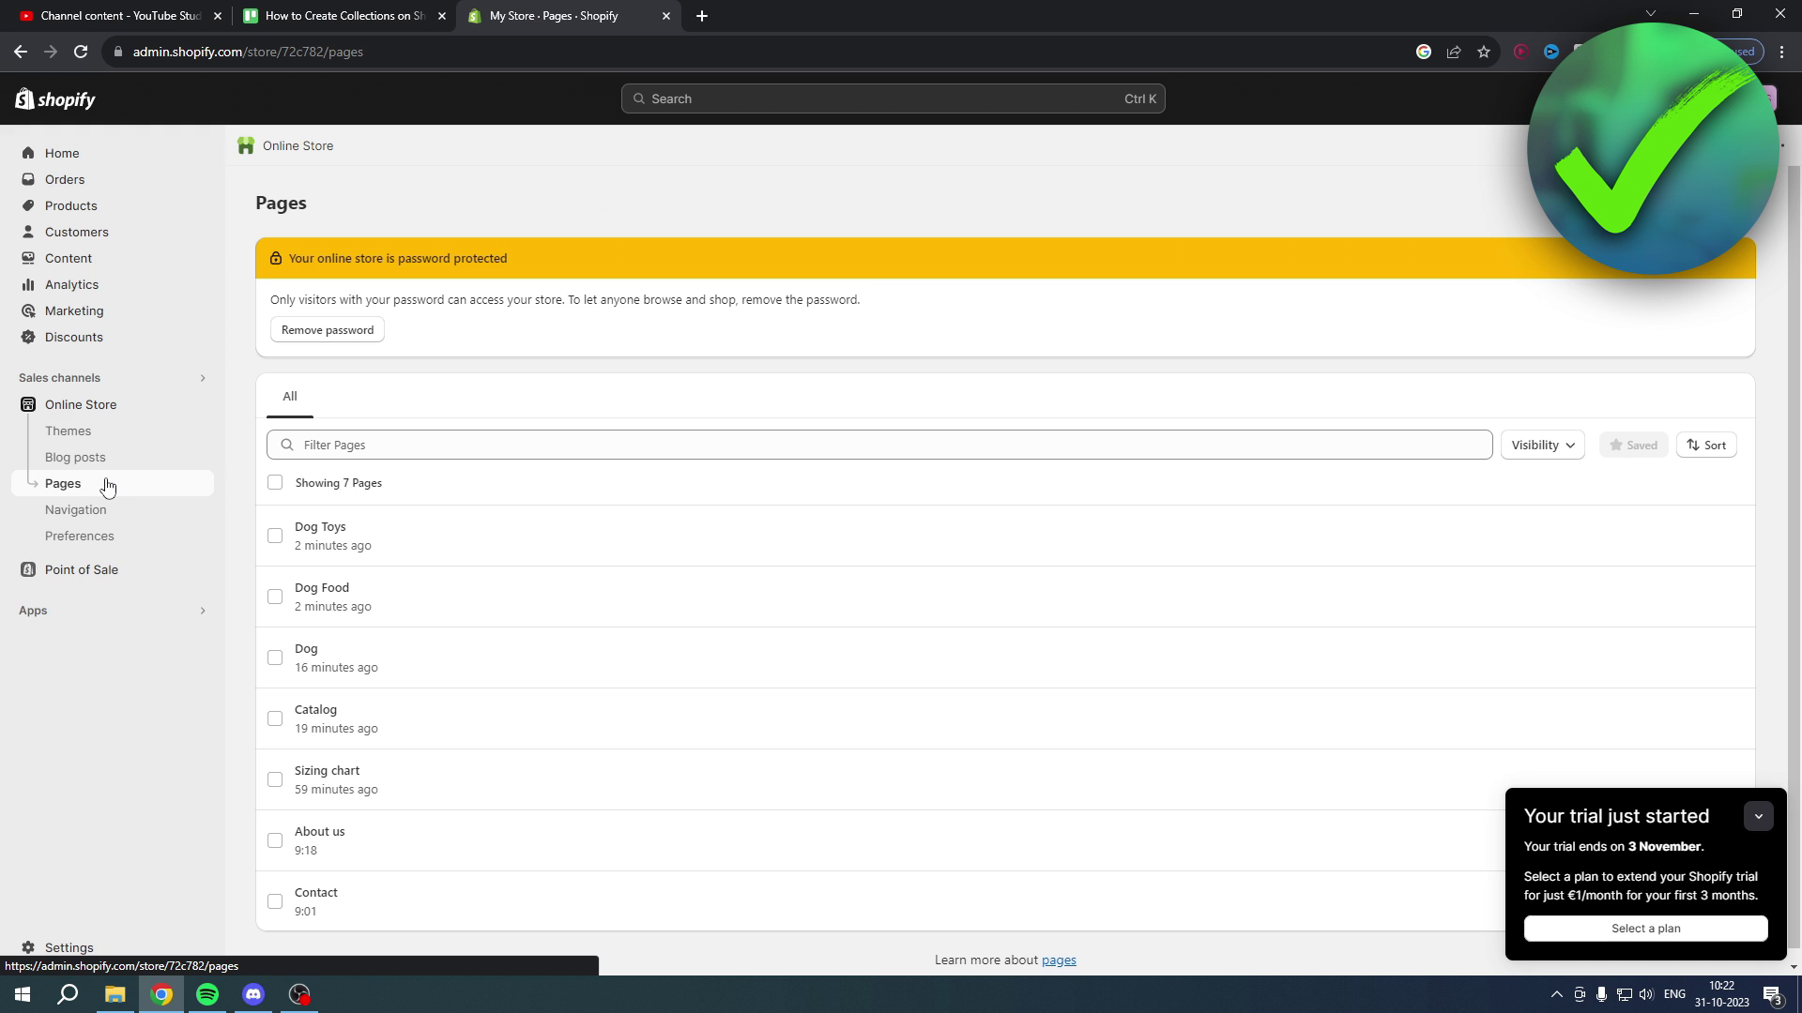
click(340, 536)
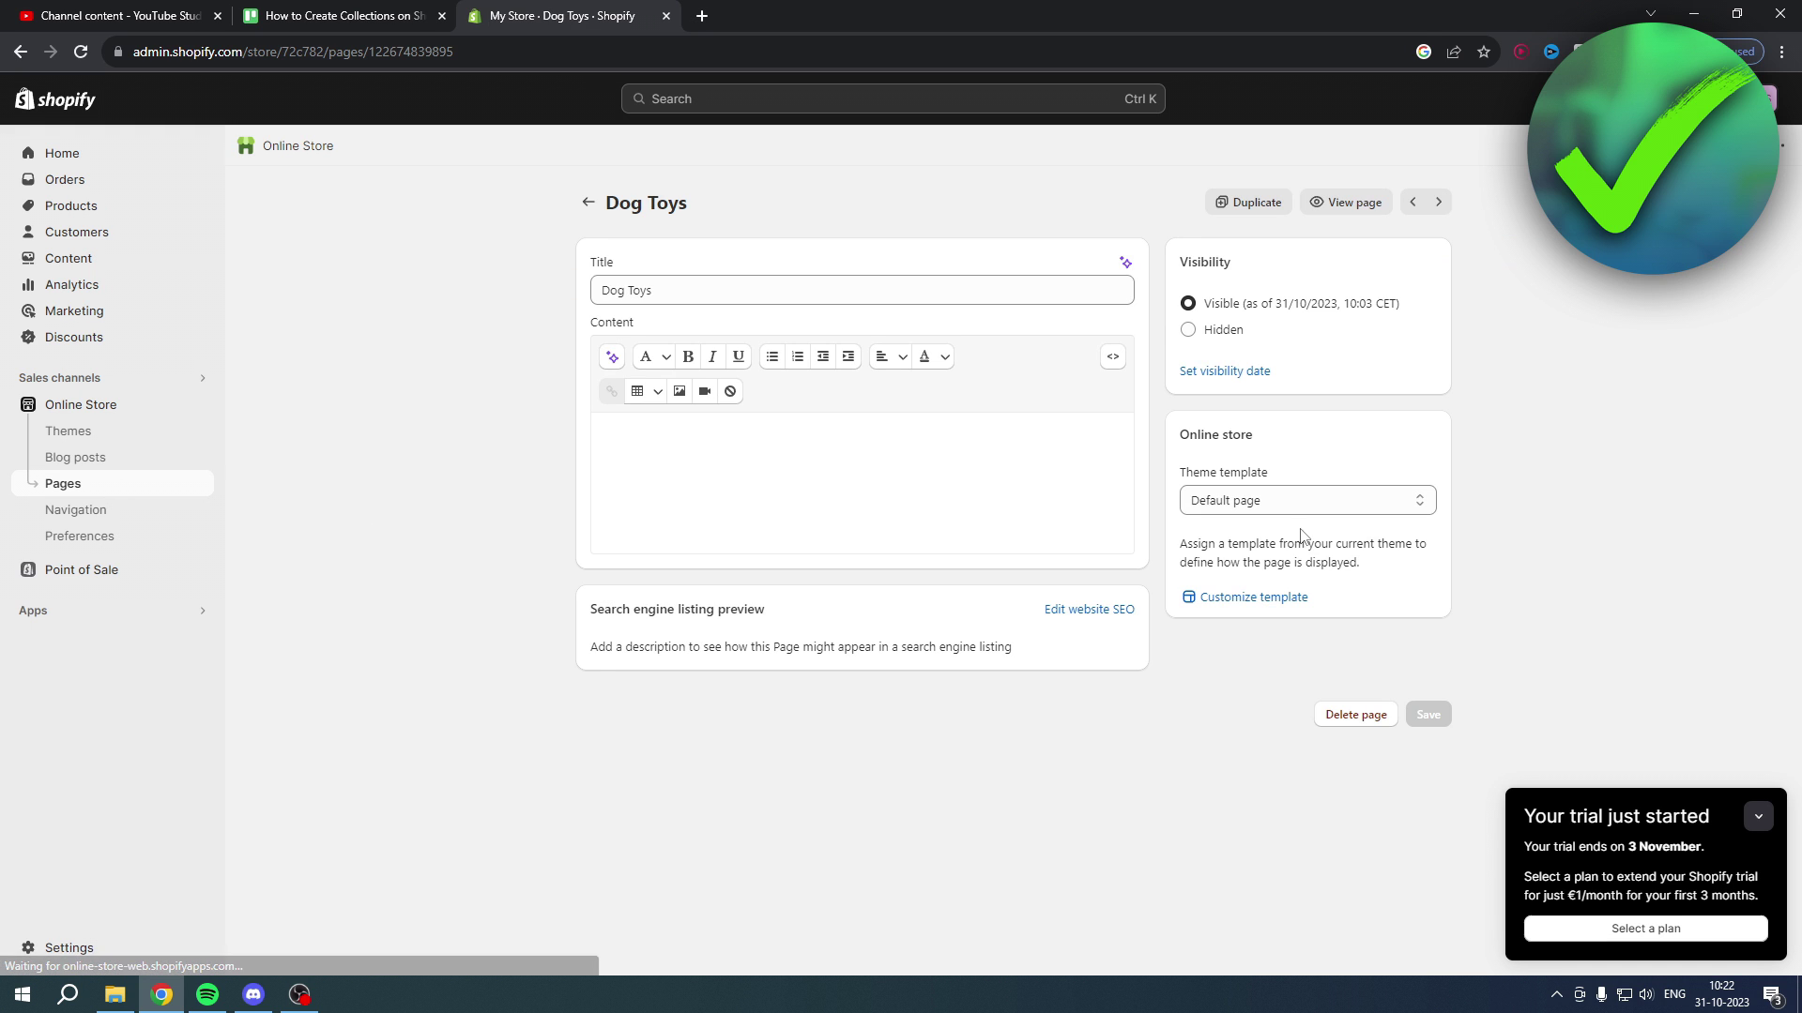
click(1281, 512)
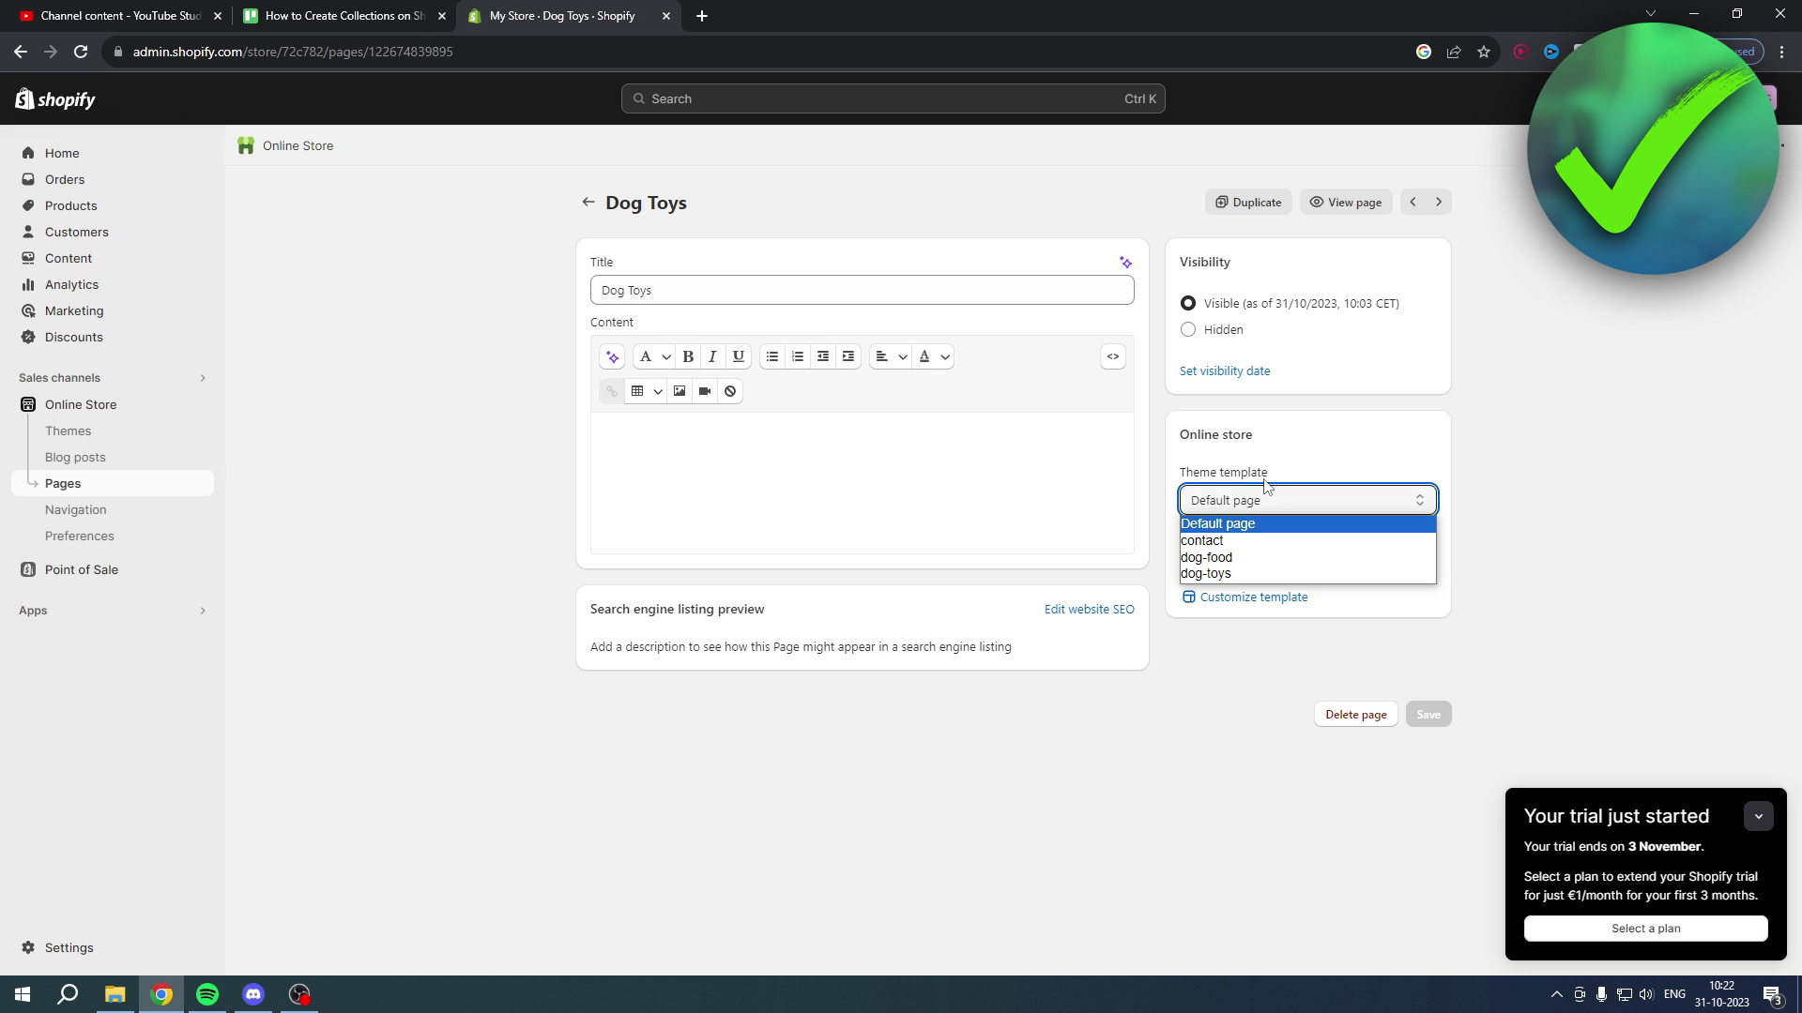
click(1220, 573)
click(1428, 715)
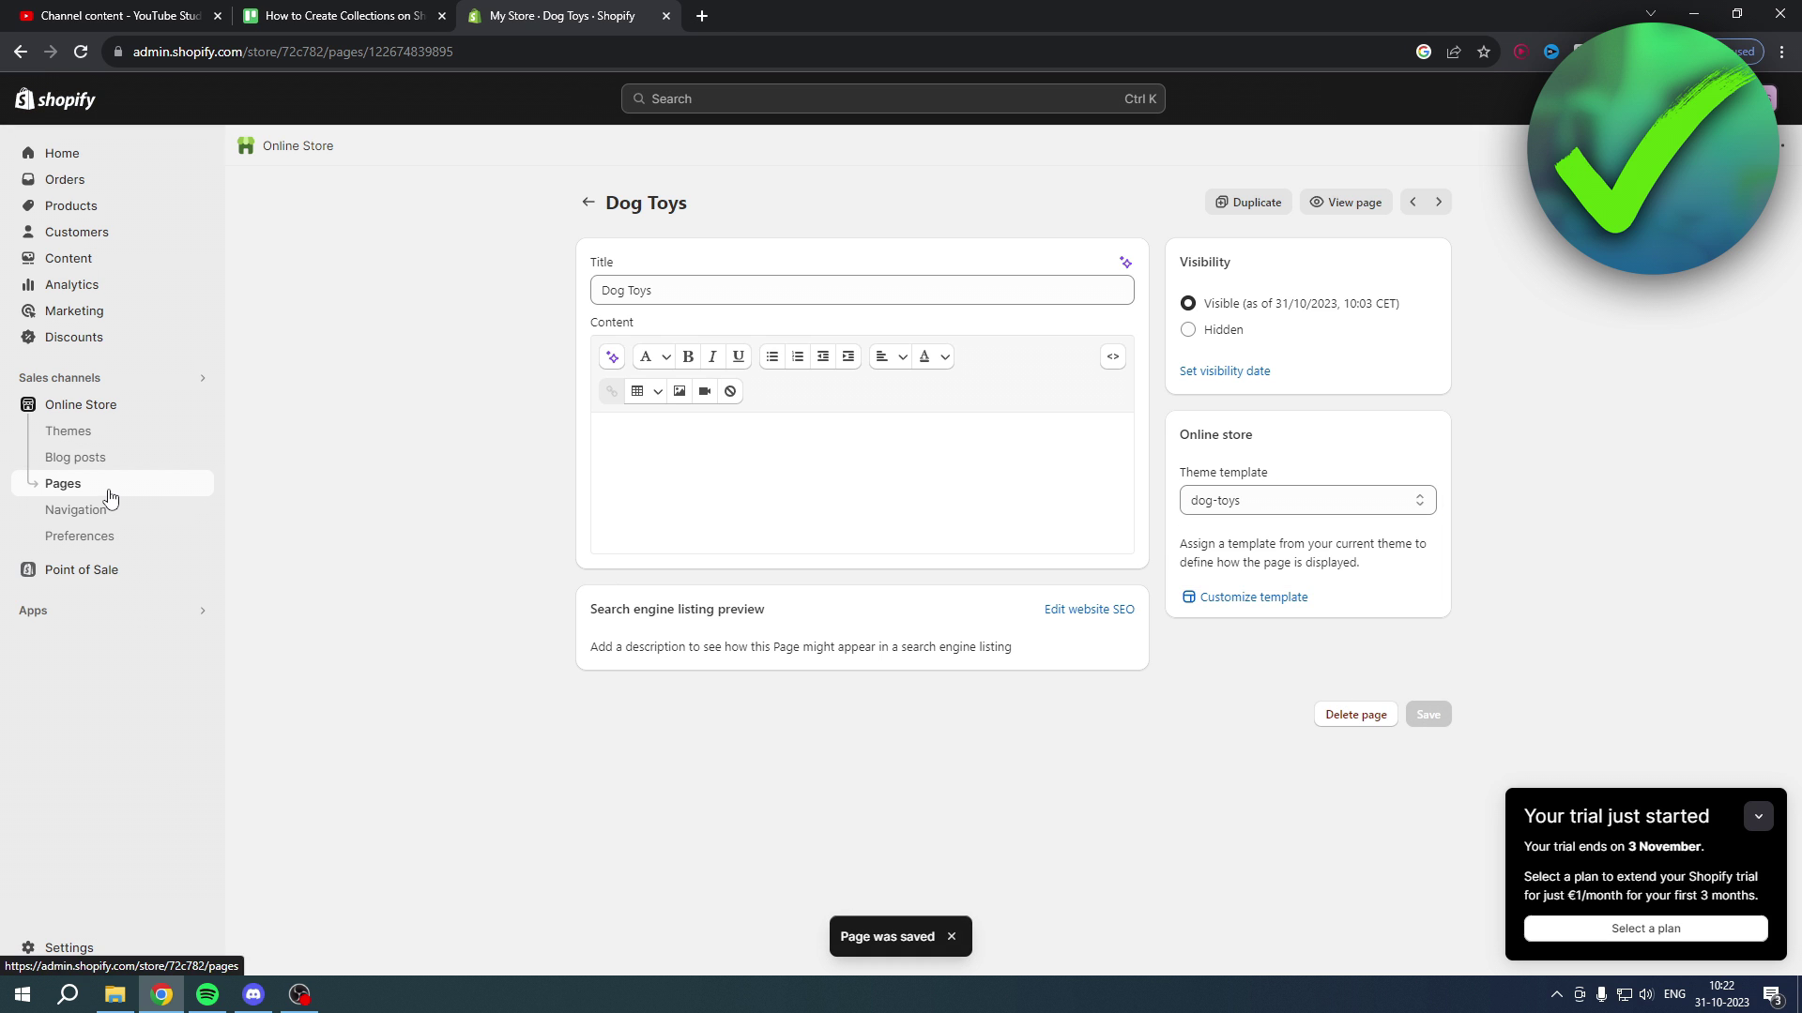
Assign the dog-food theme template to the Dog Food page, save, and return to Pages
click(109, 498)
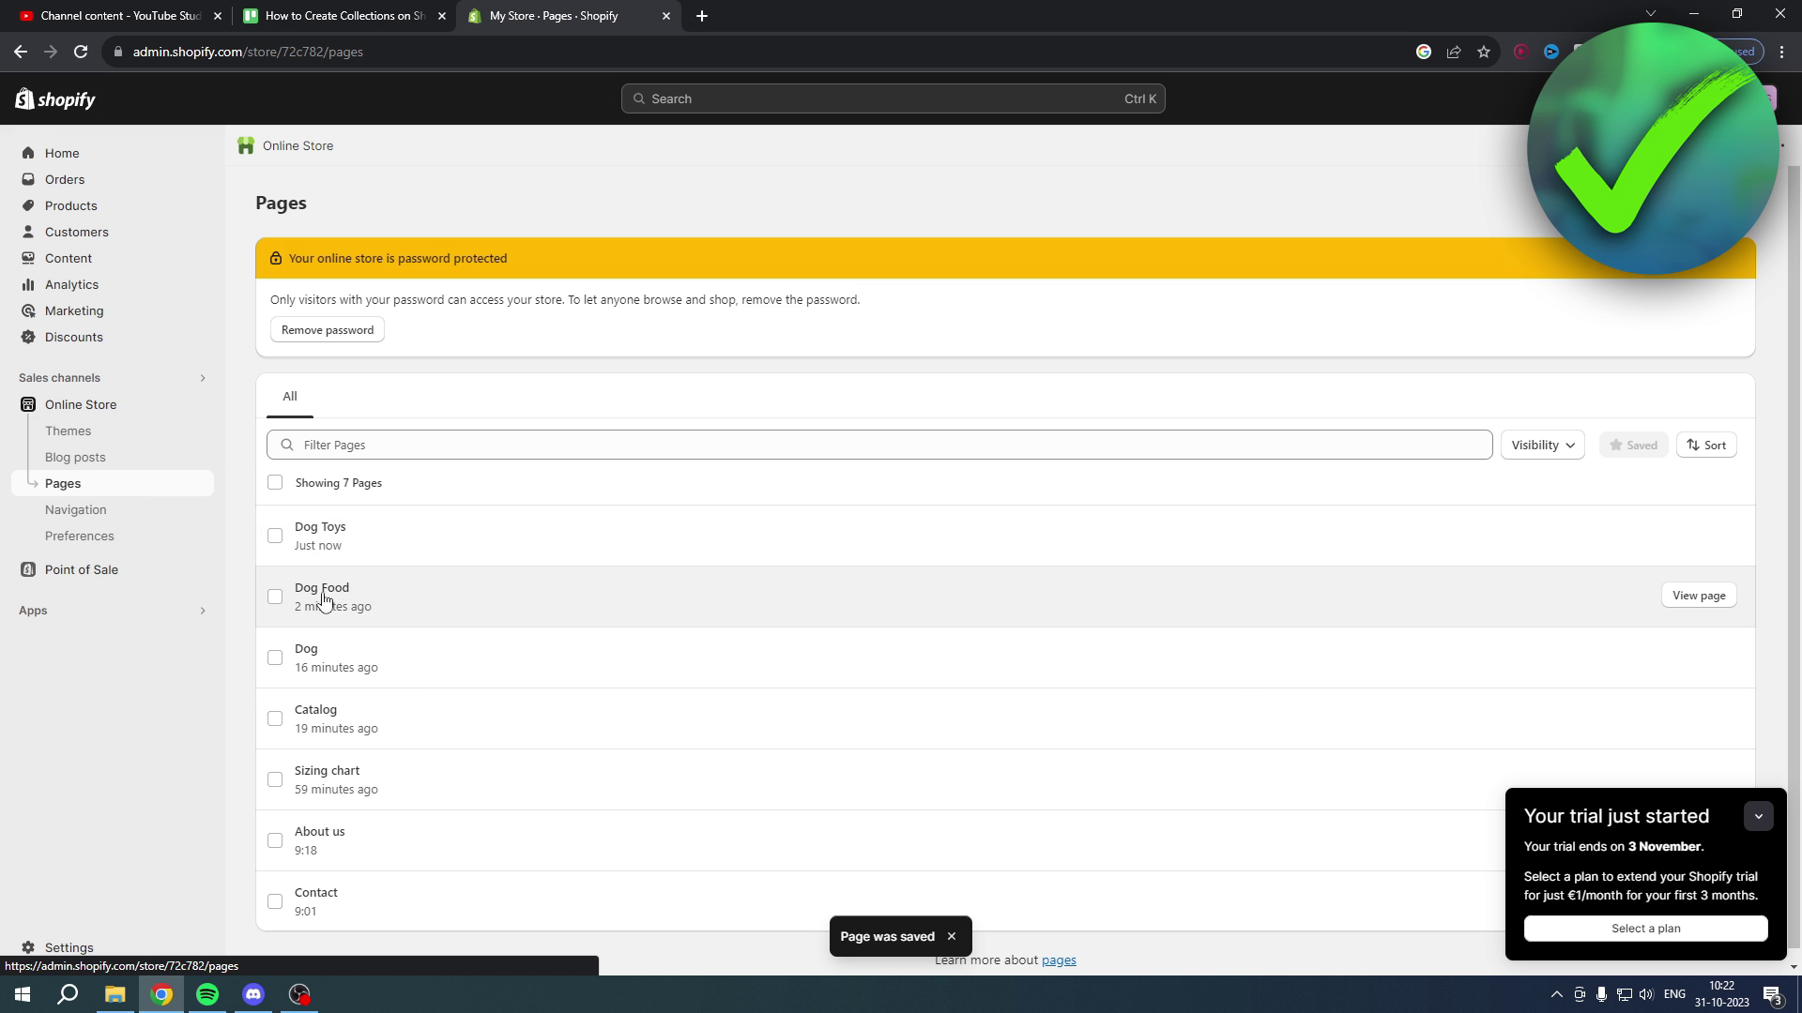
click(343, 597)
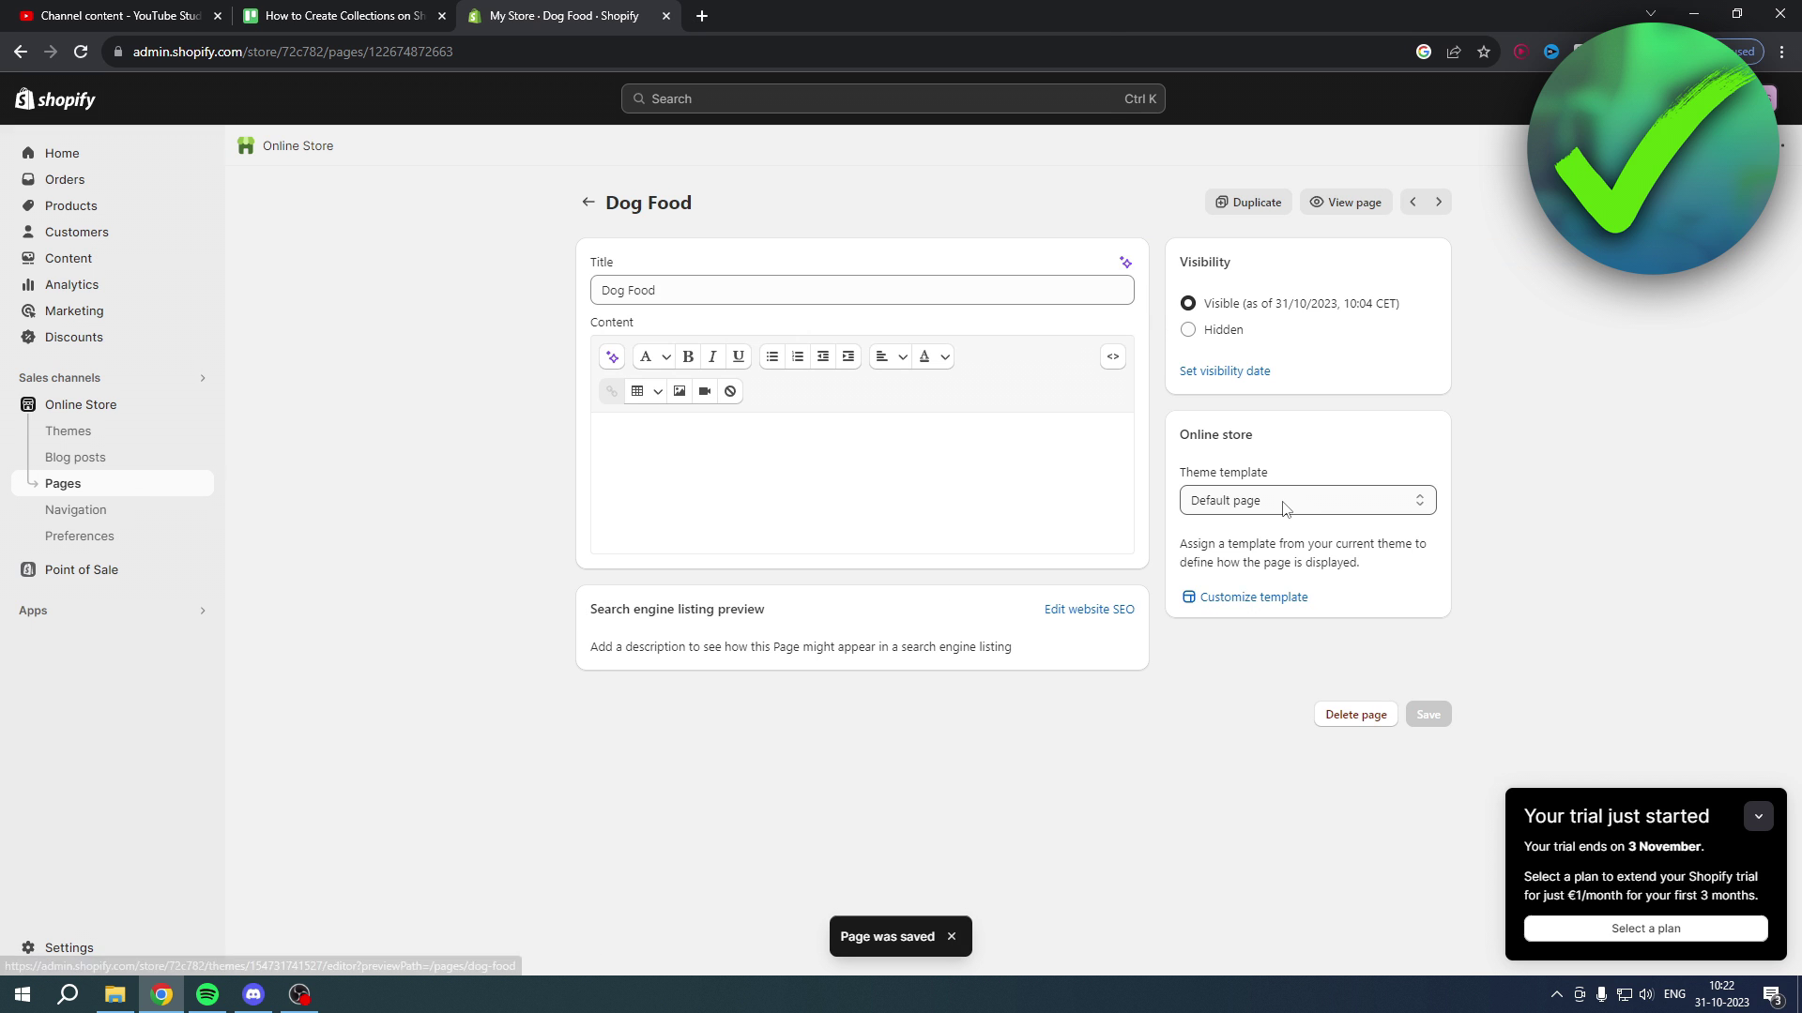
click(1284, 505)
click(1248, 557)
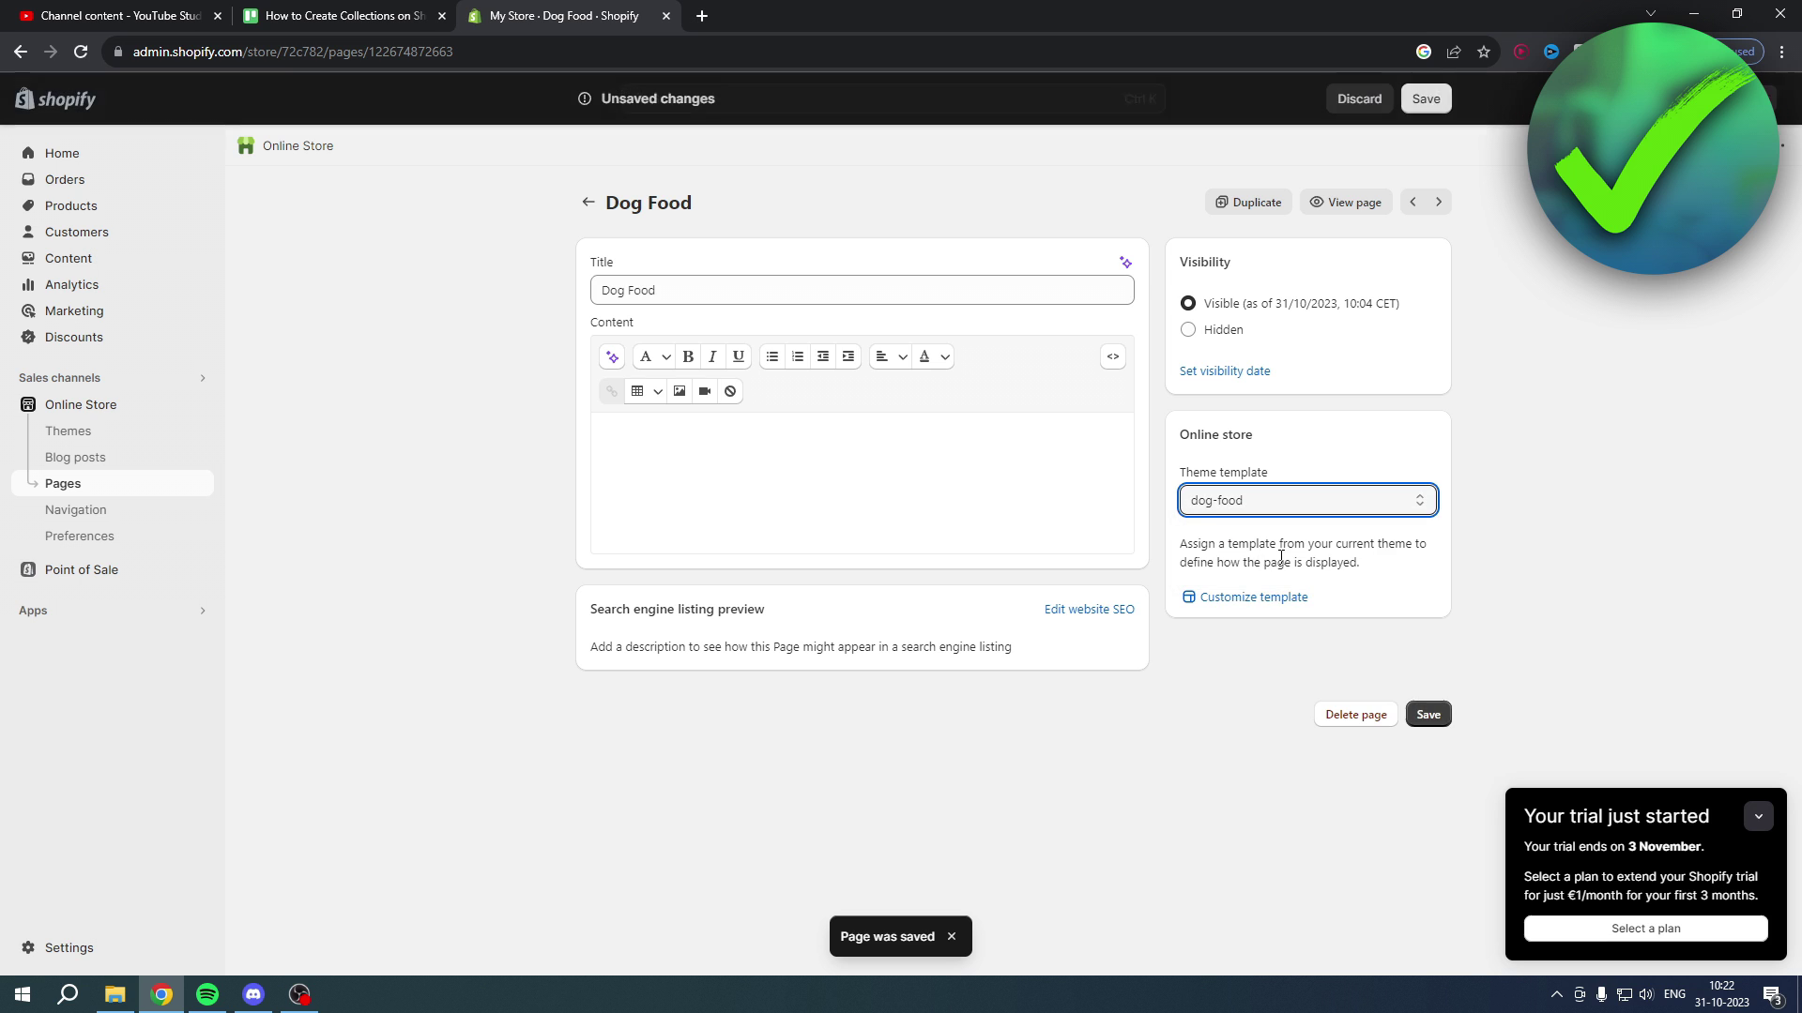
click(1428, 714)
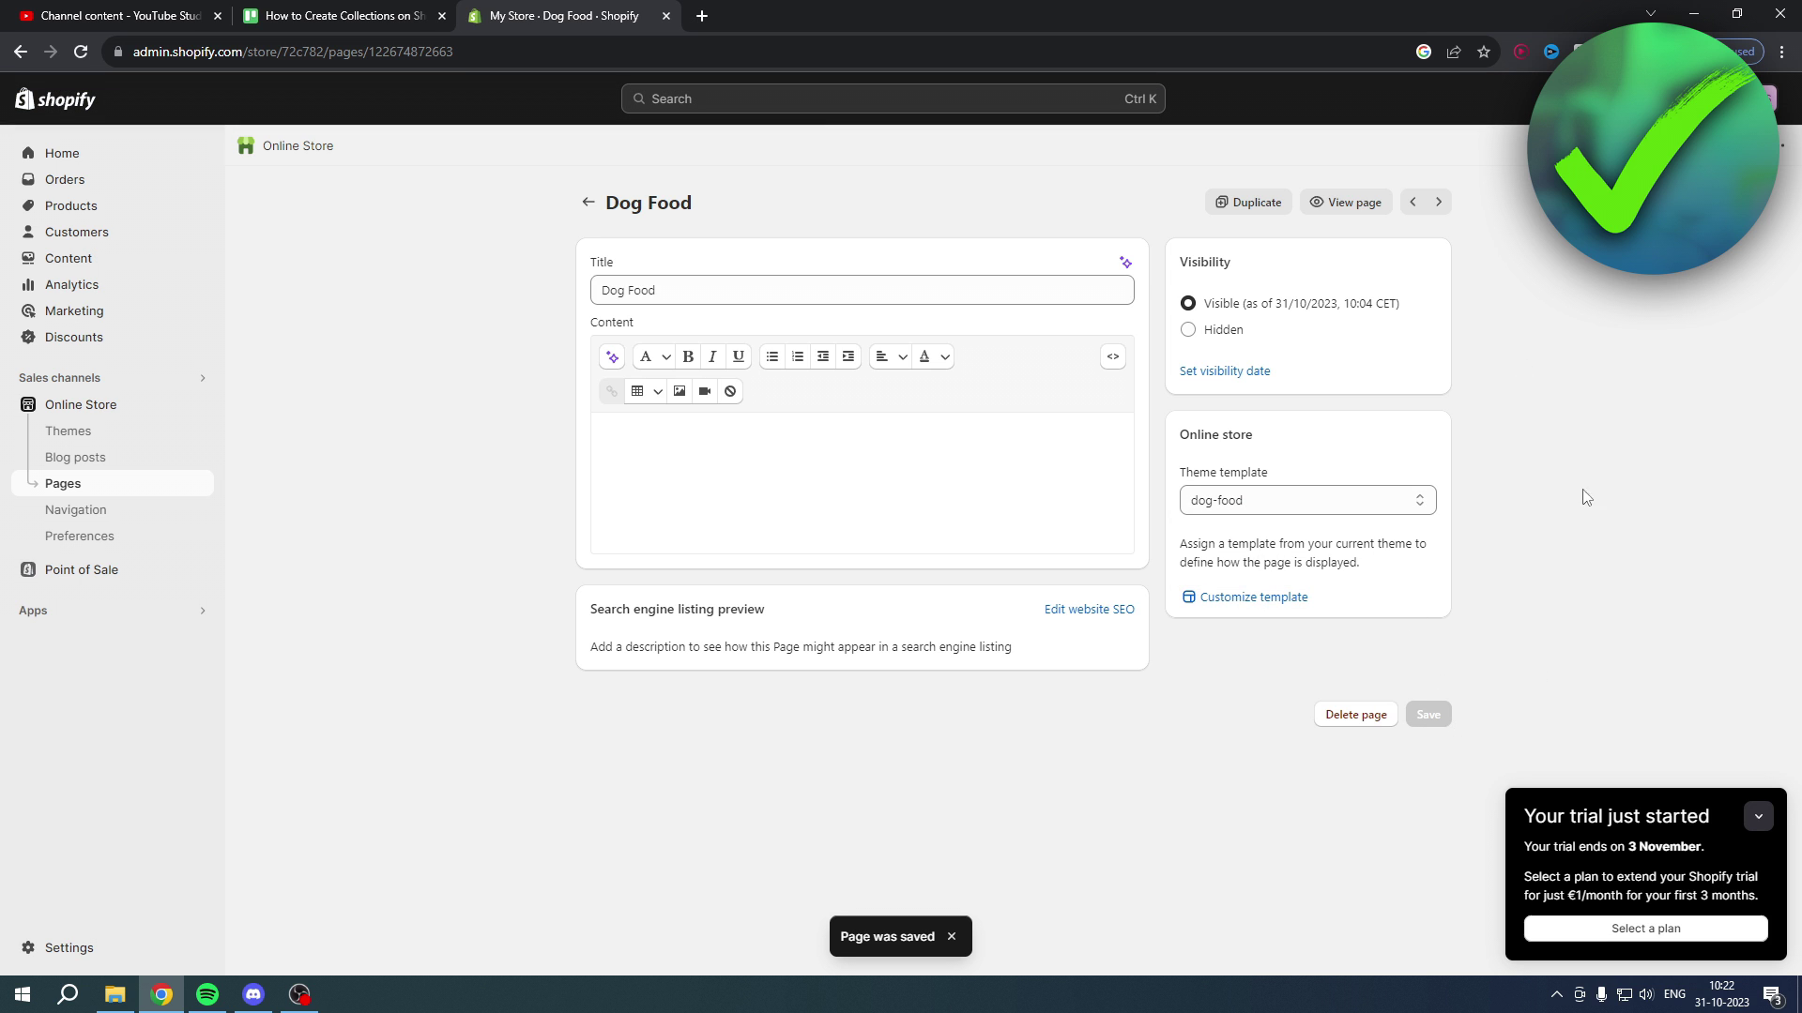
click(119, 485)
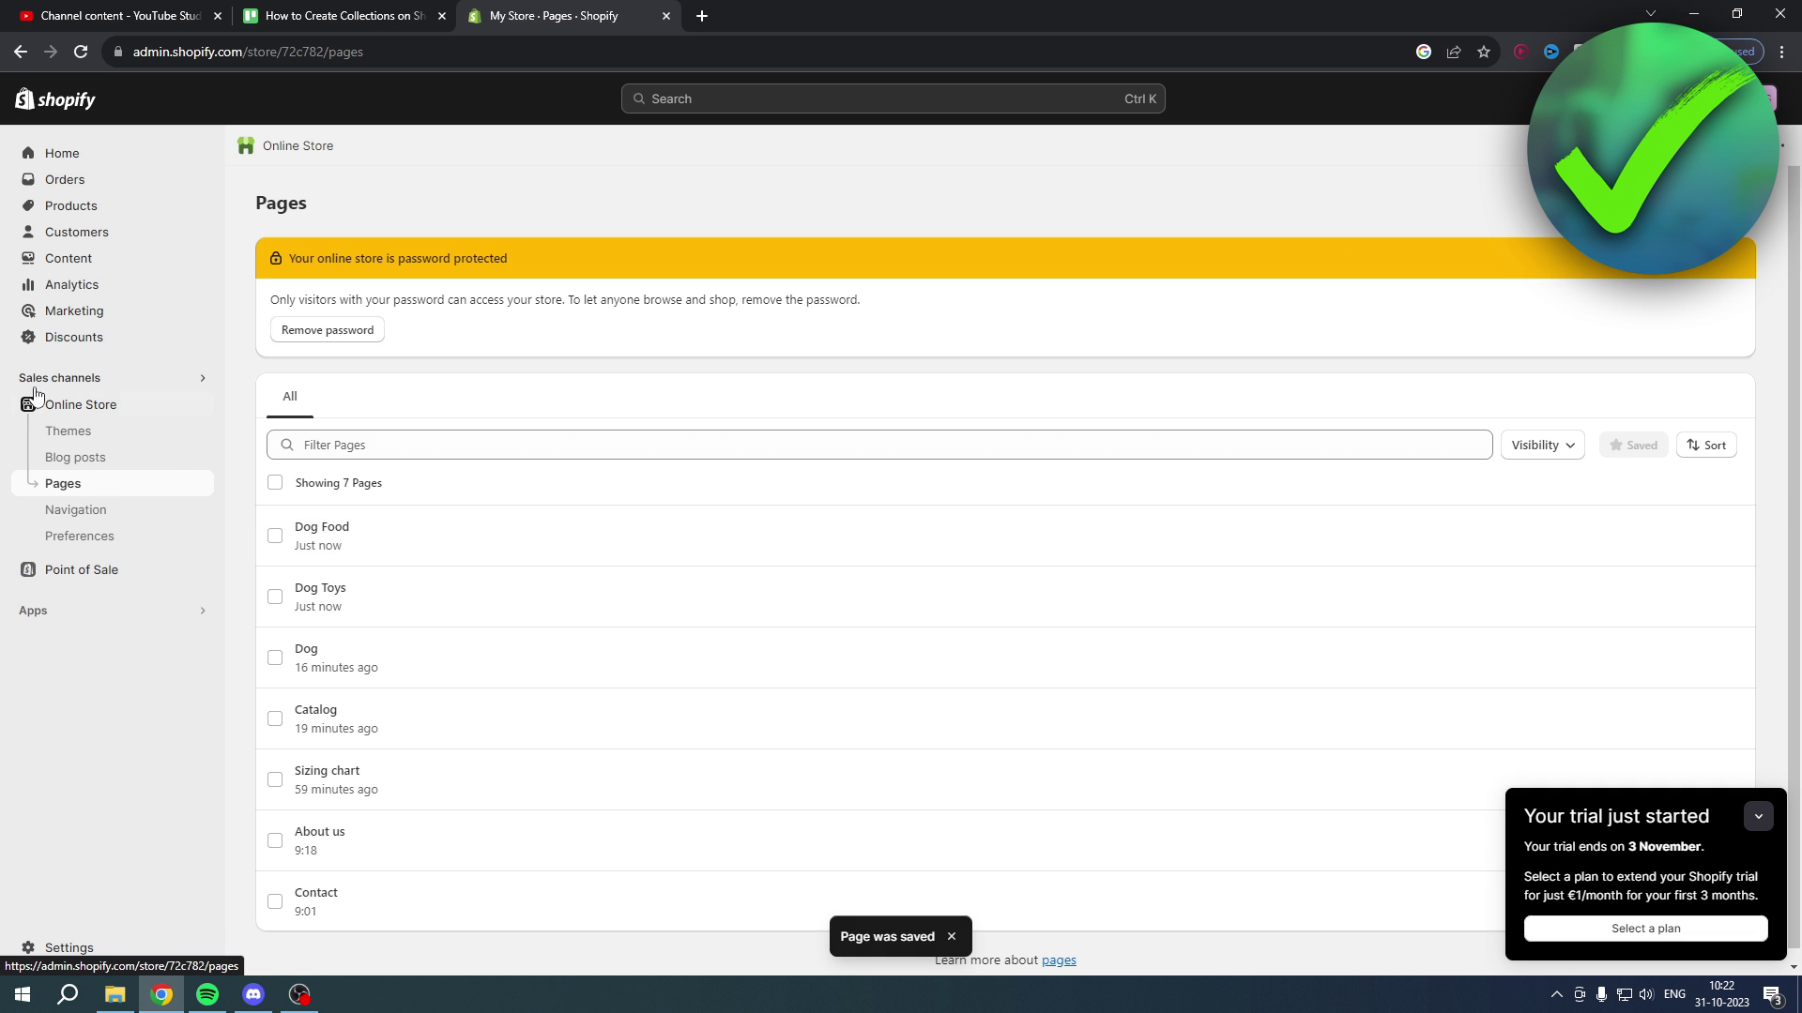
Customize the Dawn theme, preview Dog Toys via the Catalog menu, and check its featured collection
click(65, 405)
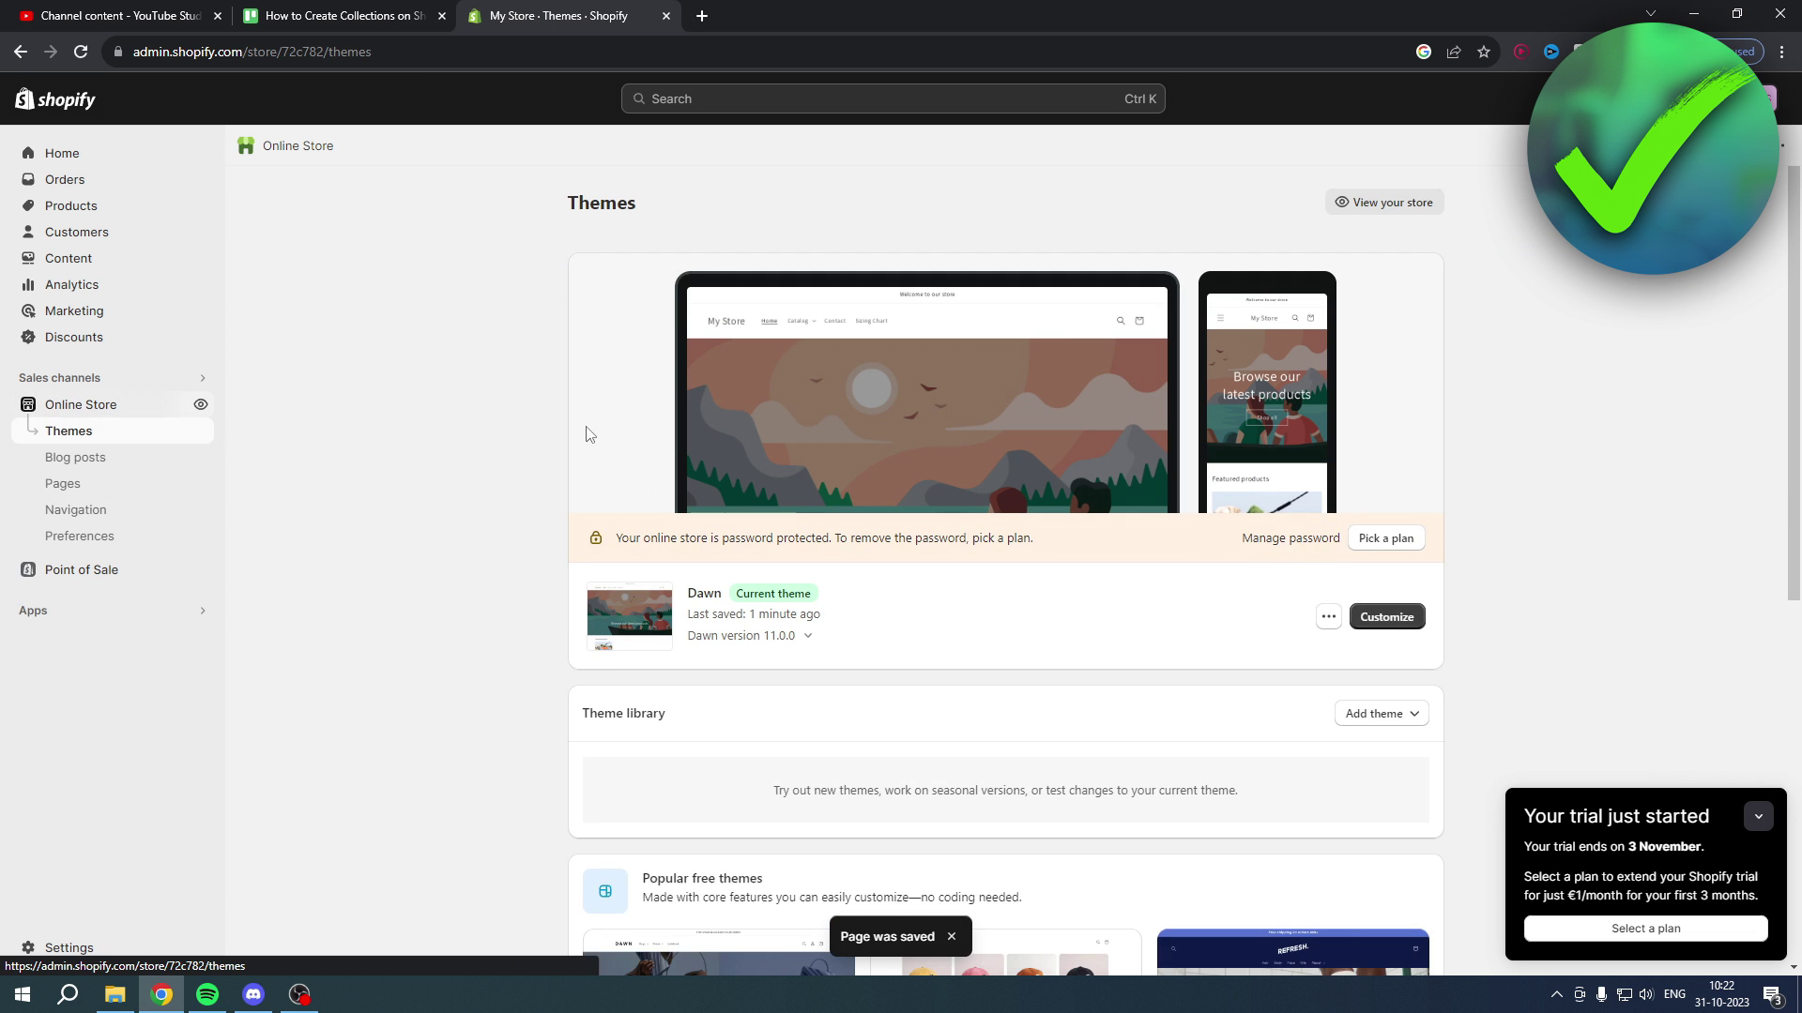
click(1387, 617)
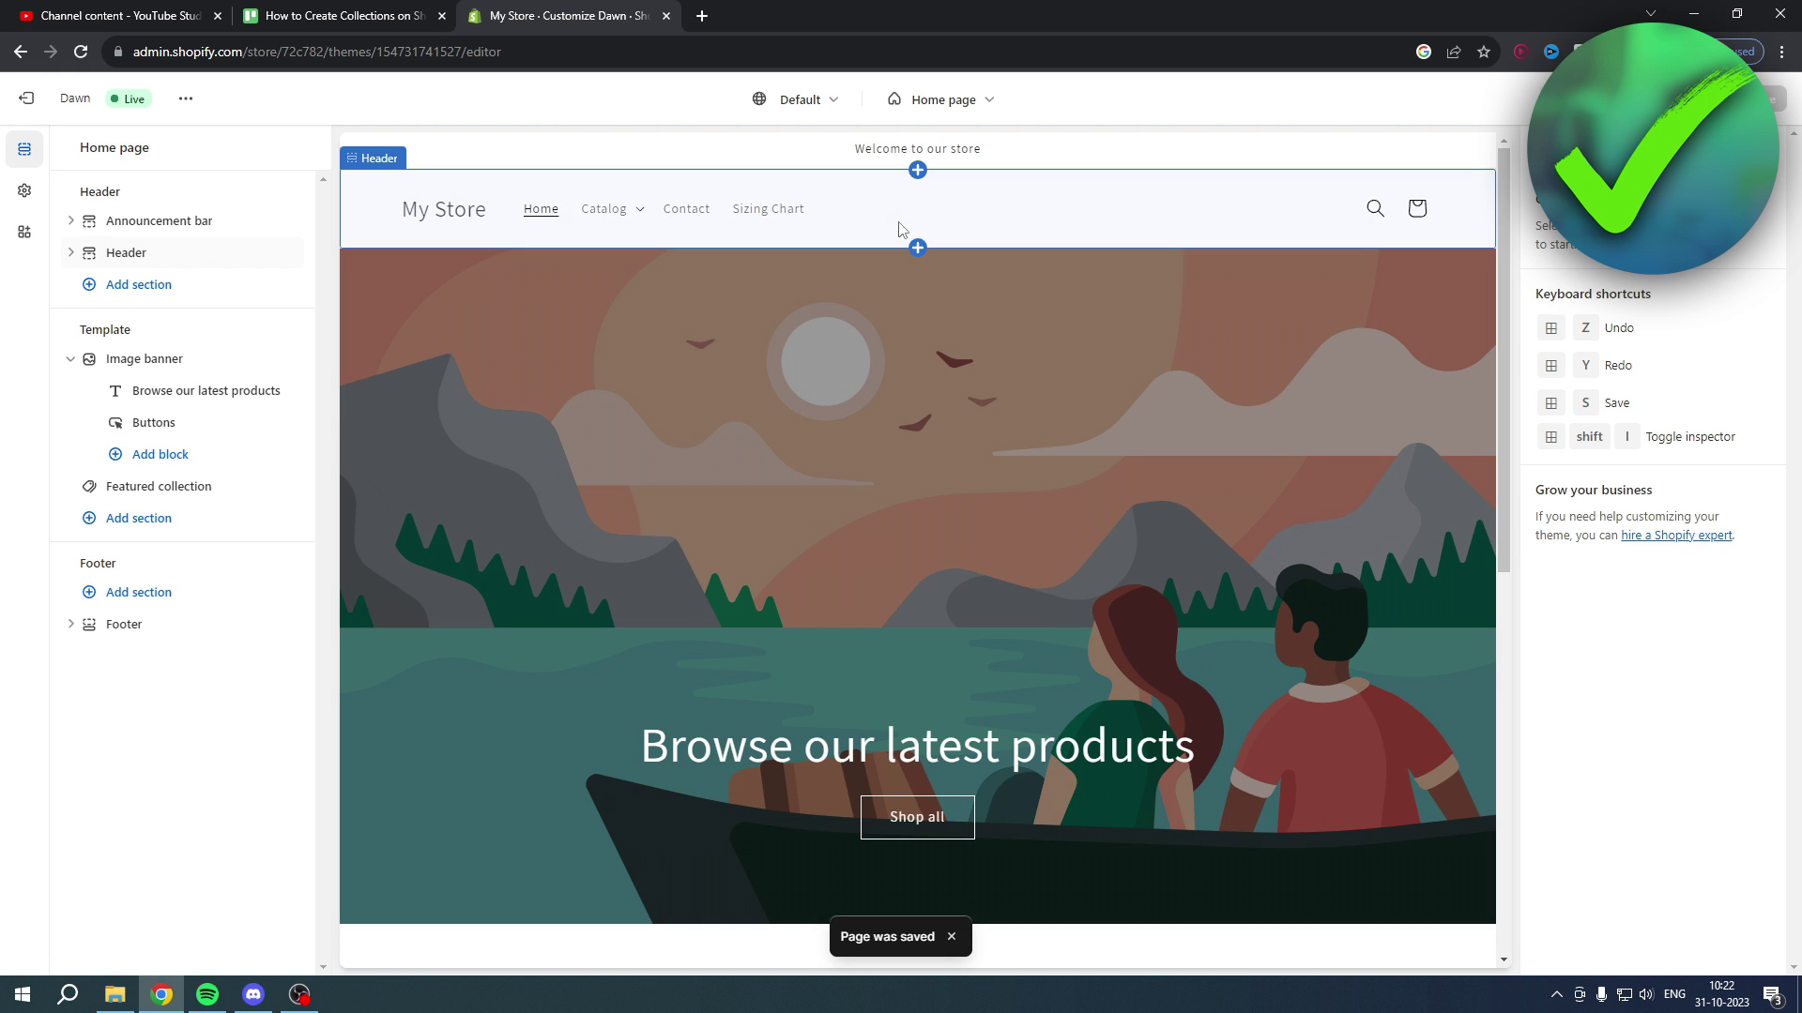
click(629, 218)
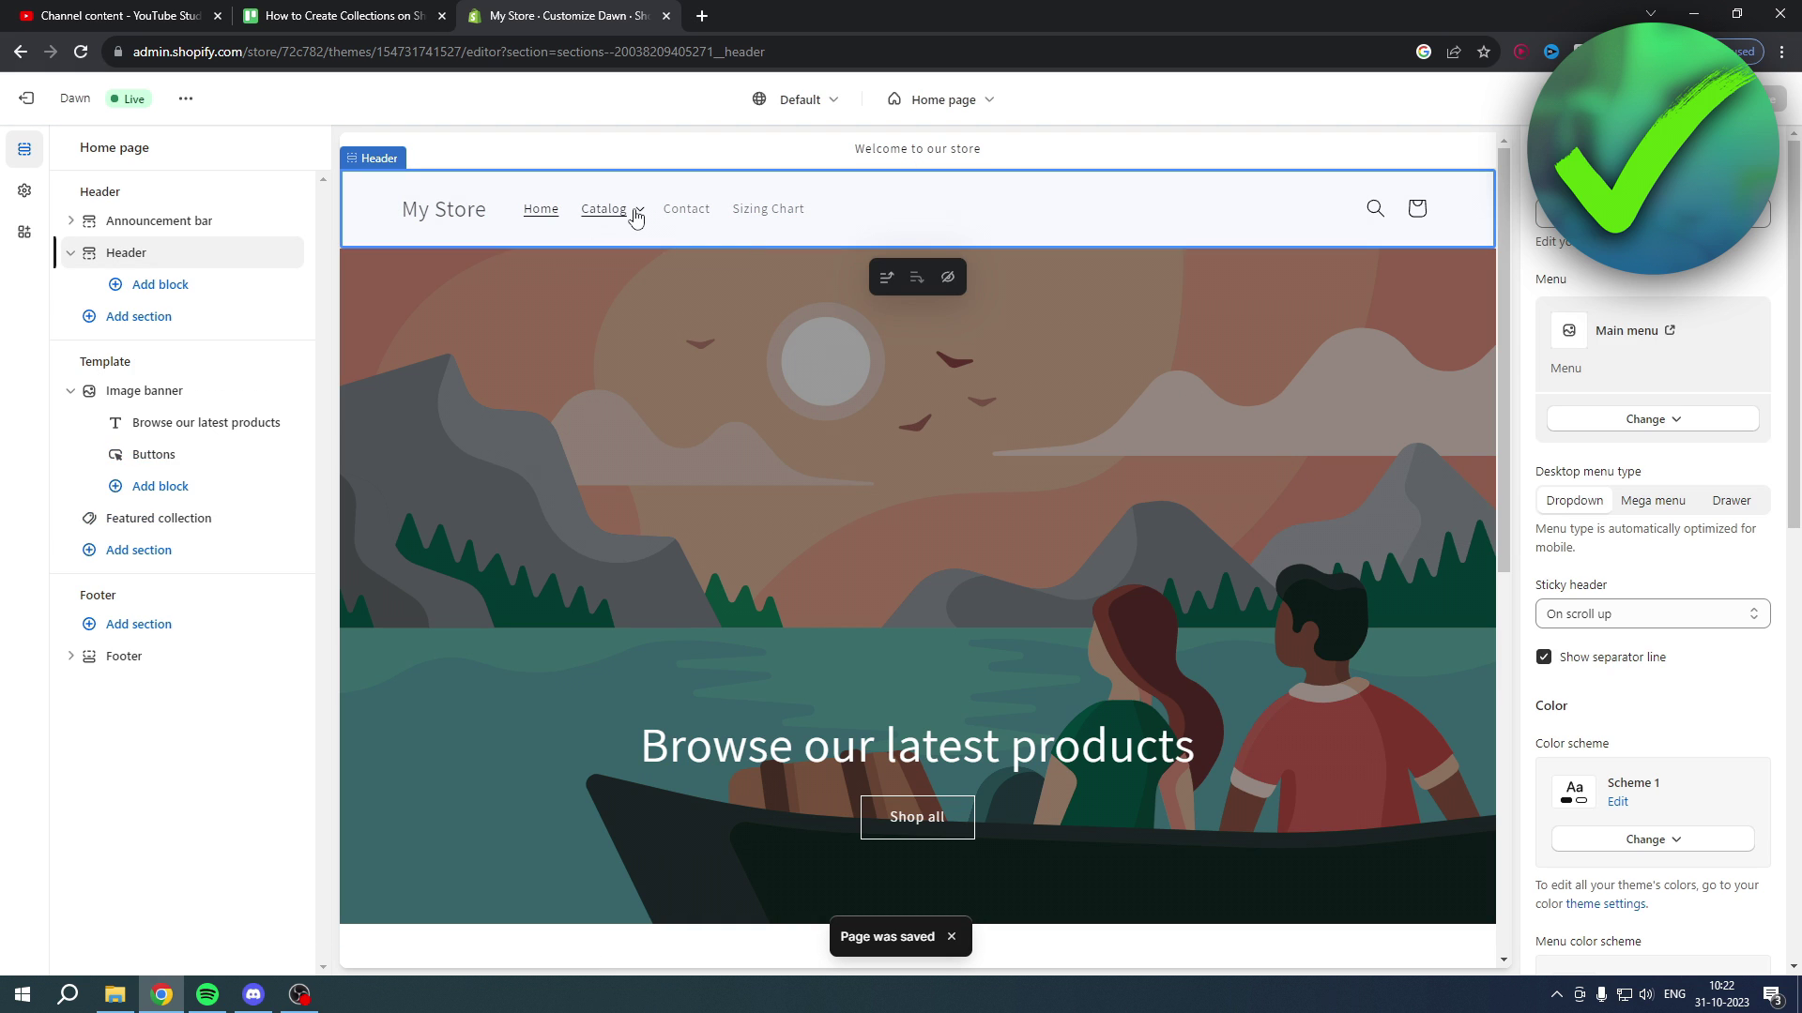
click(635, 216)
click(624, 304)
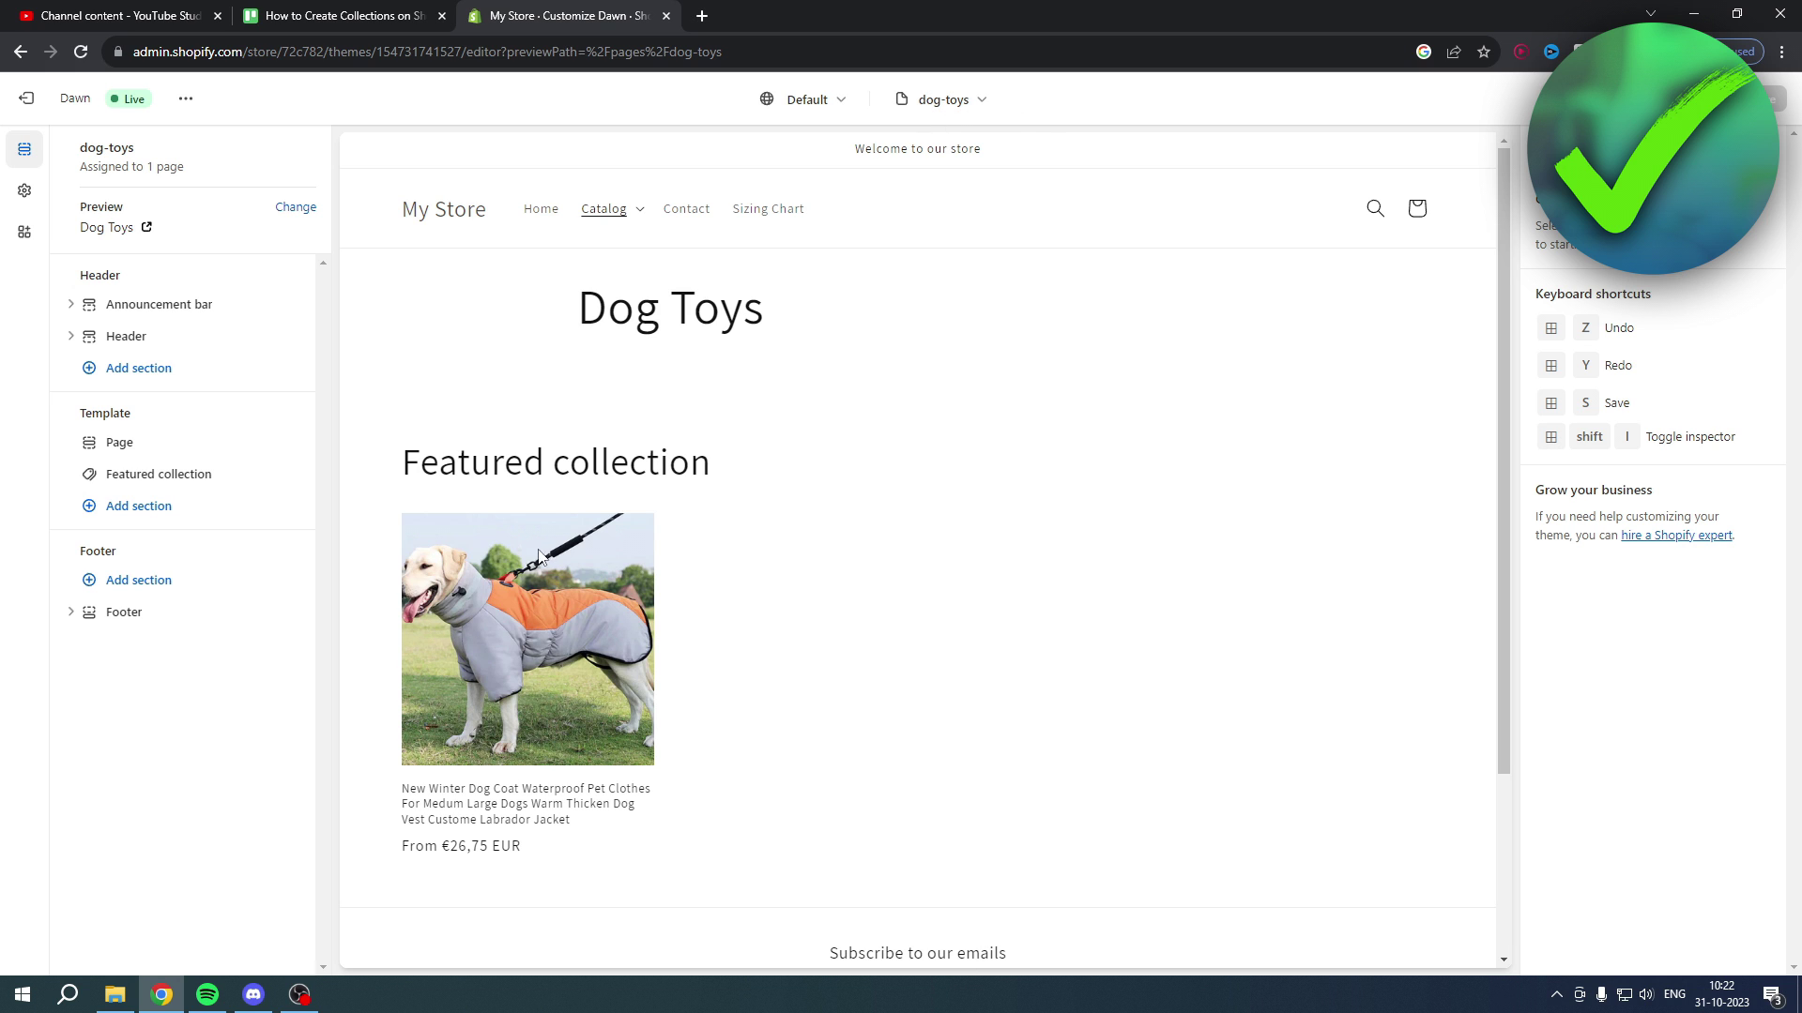
click(567, 571)
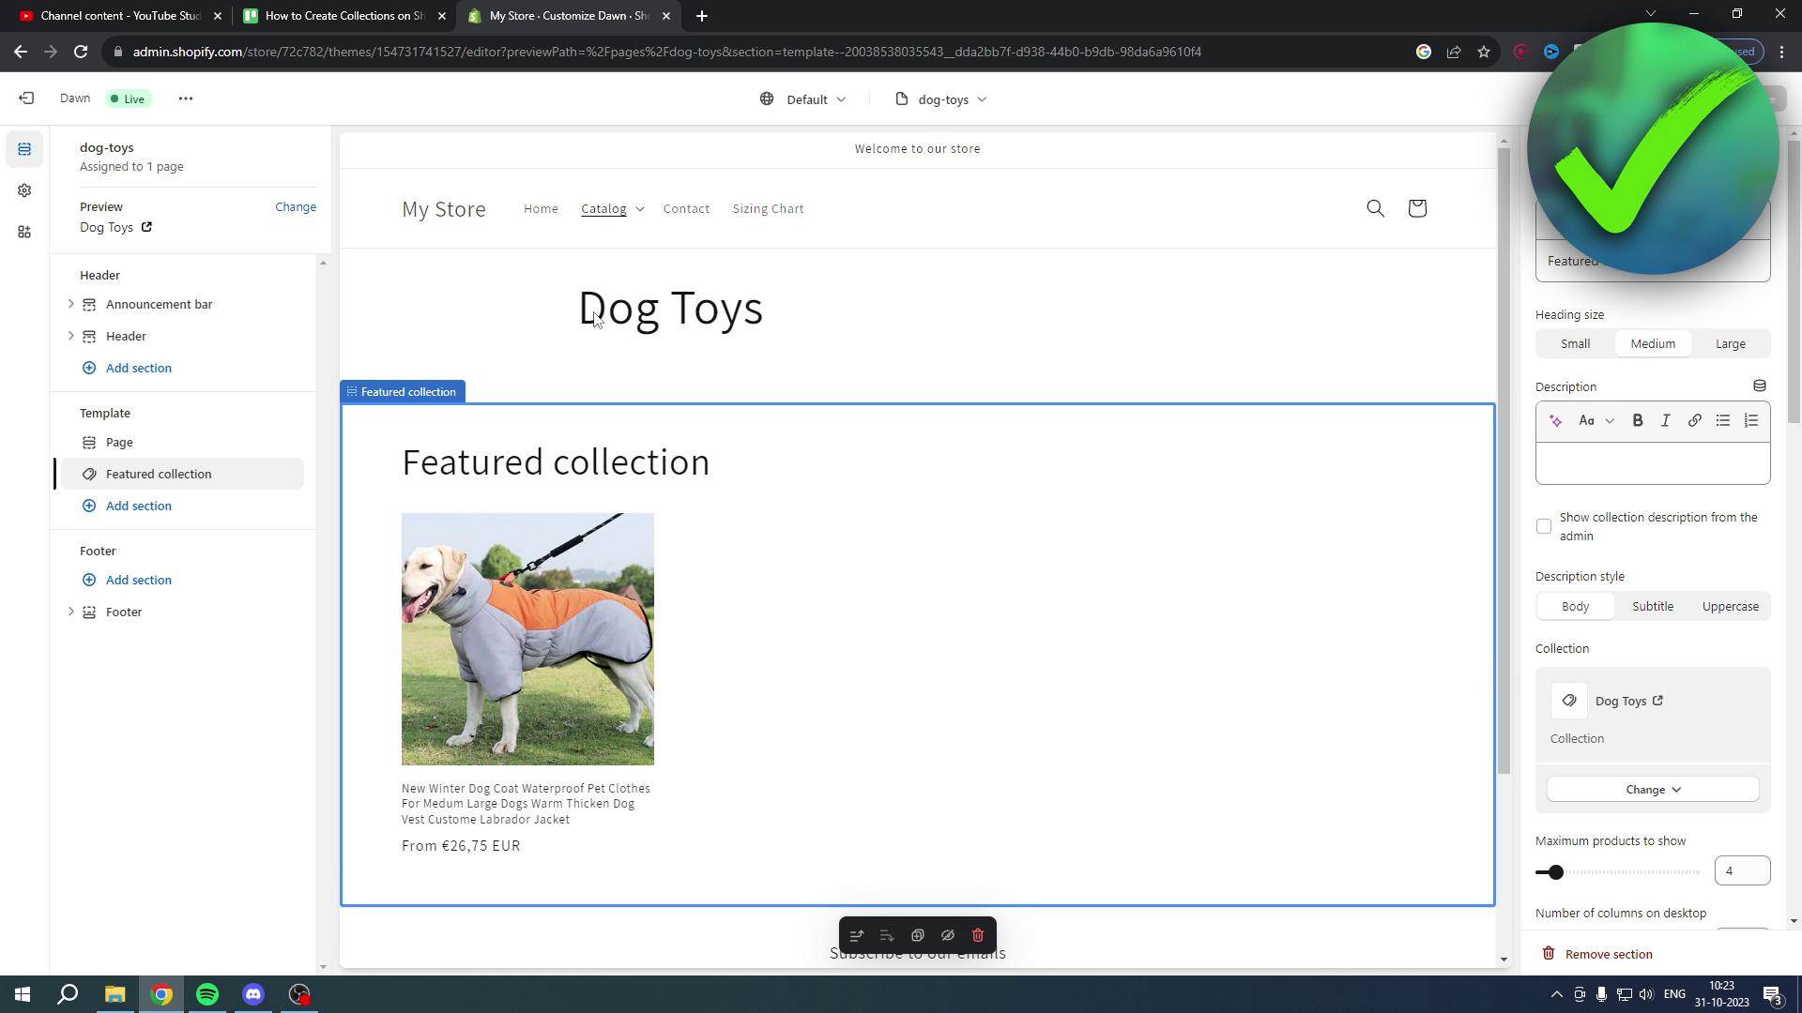
click(636, 210)
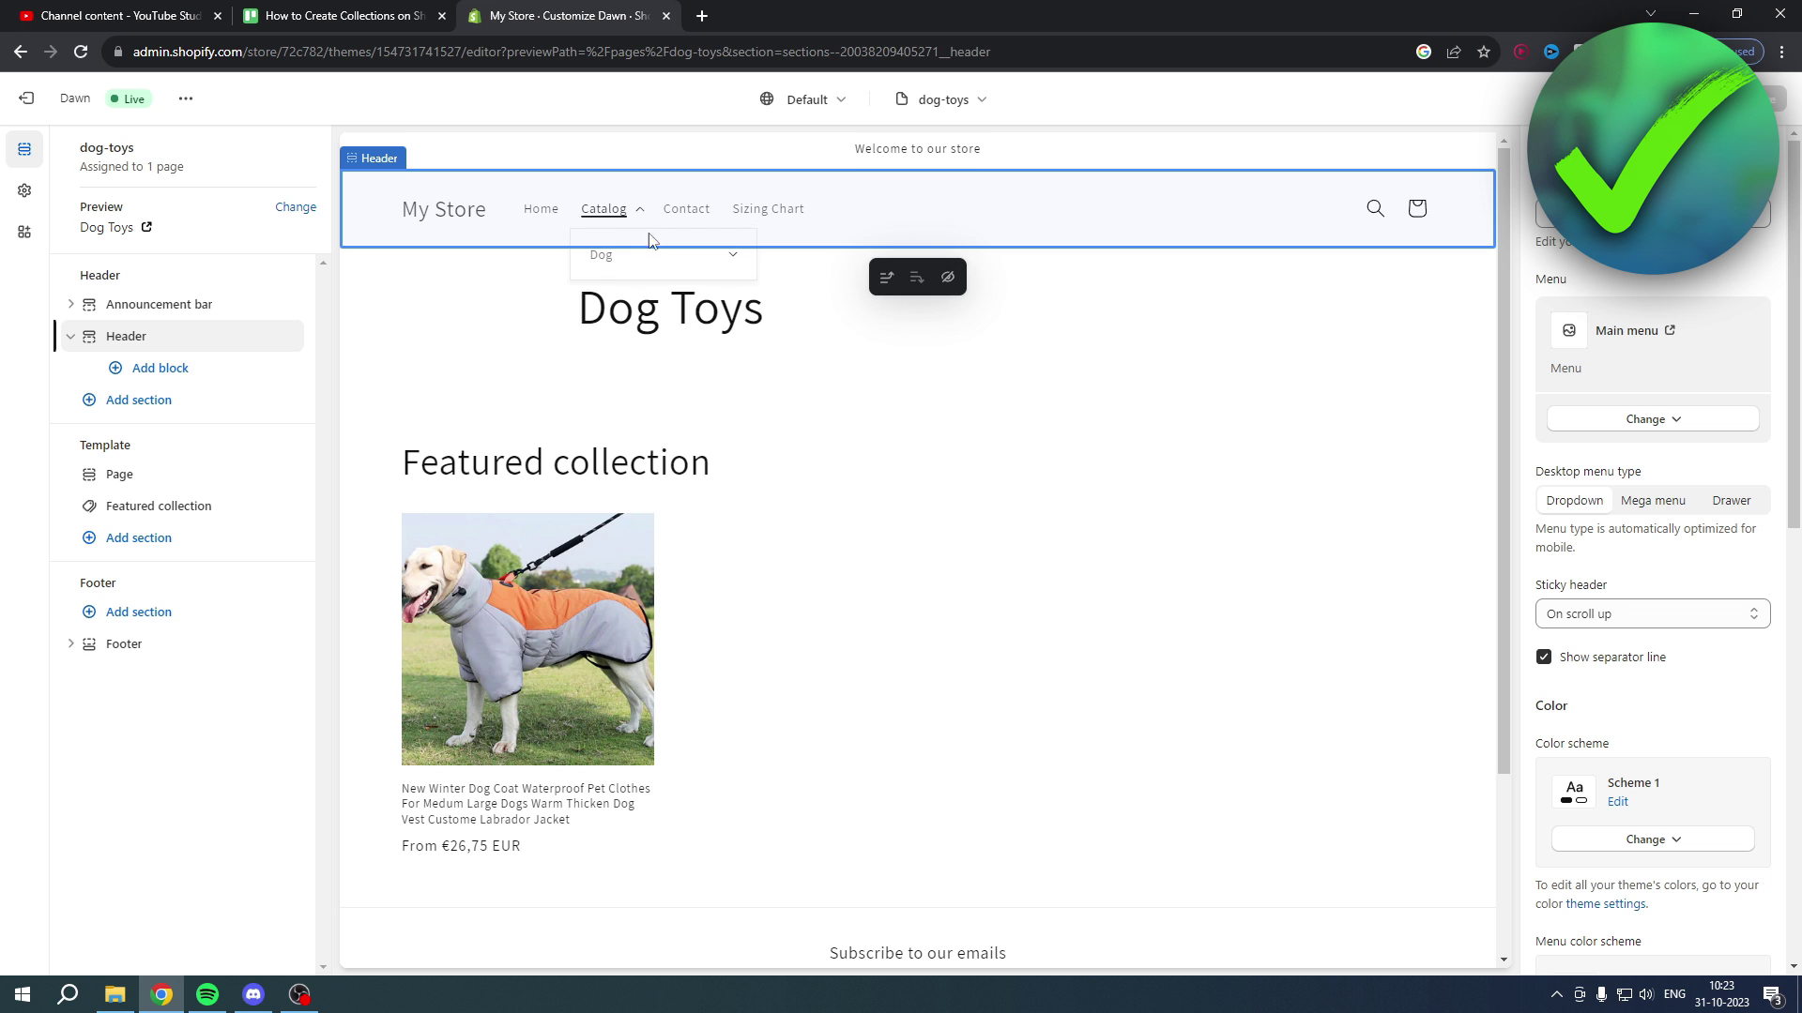
click(651, 255)
Preview the Dog Food page from Catalog > Dog and confirm its featured collection is Dog Food
click(616, 340)
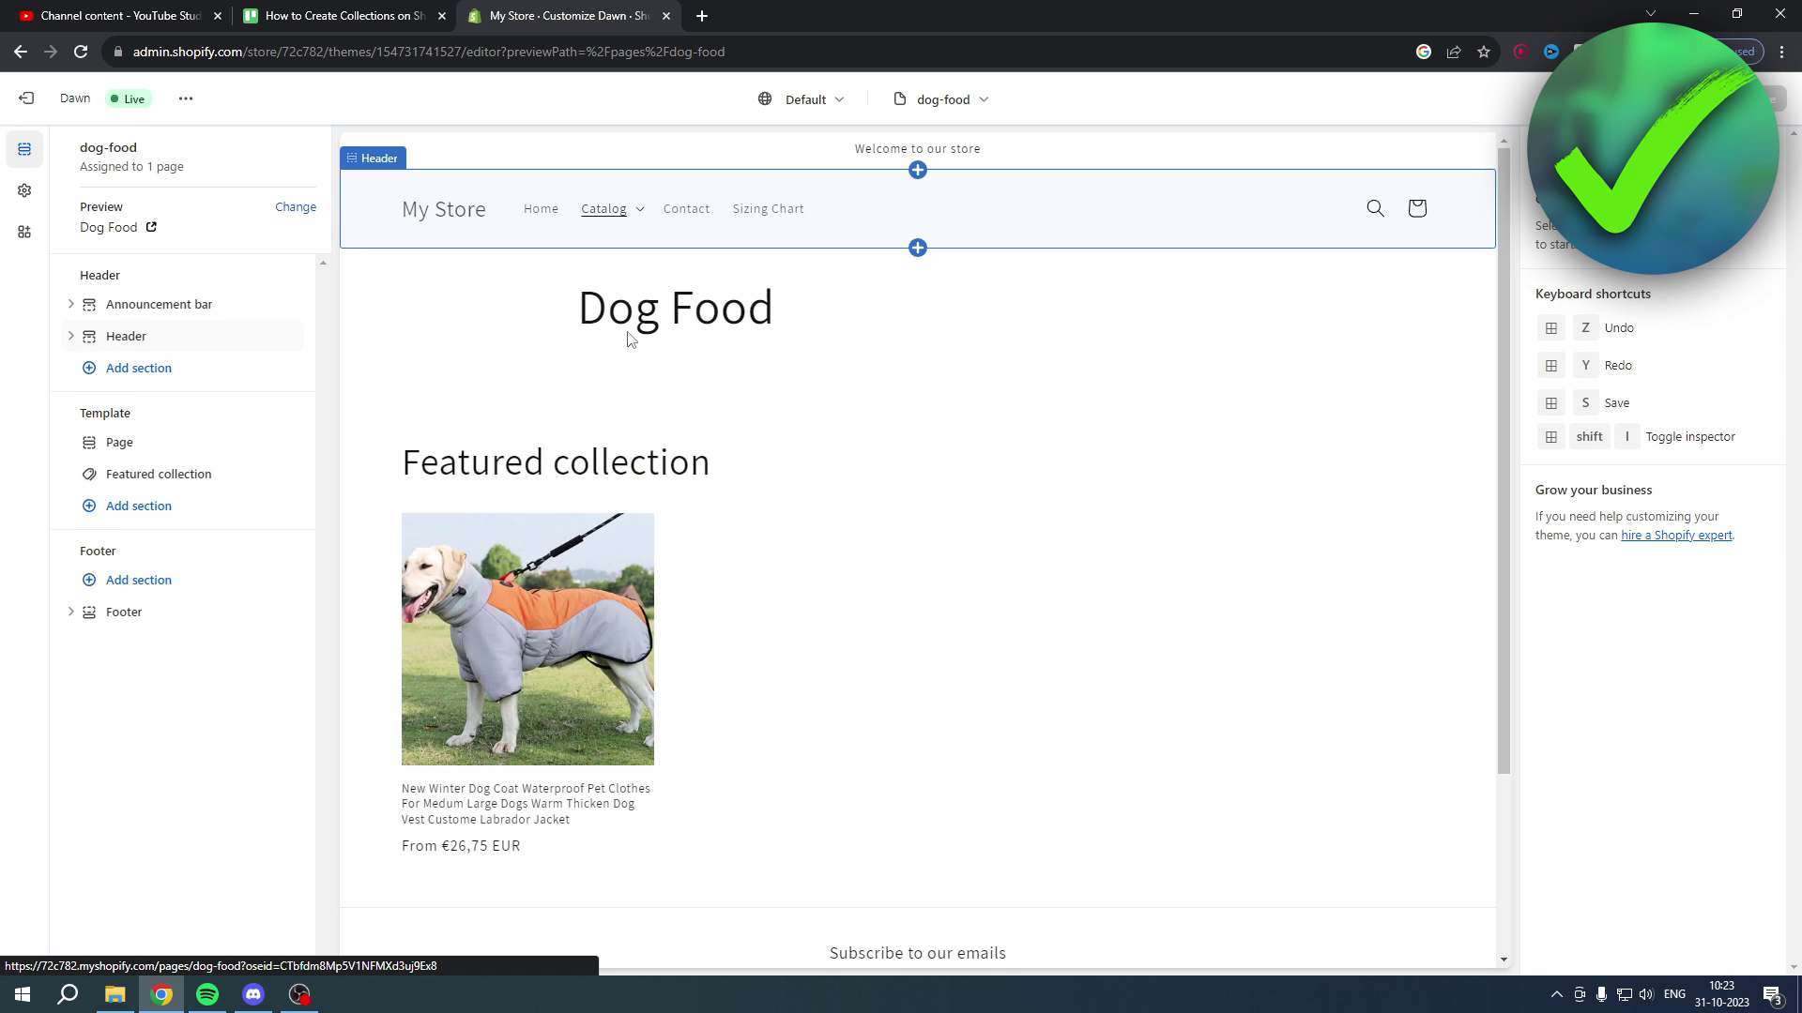
click(566, 563)
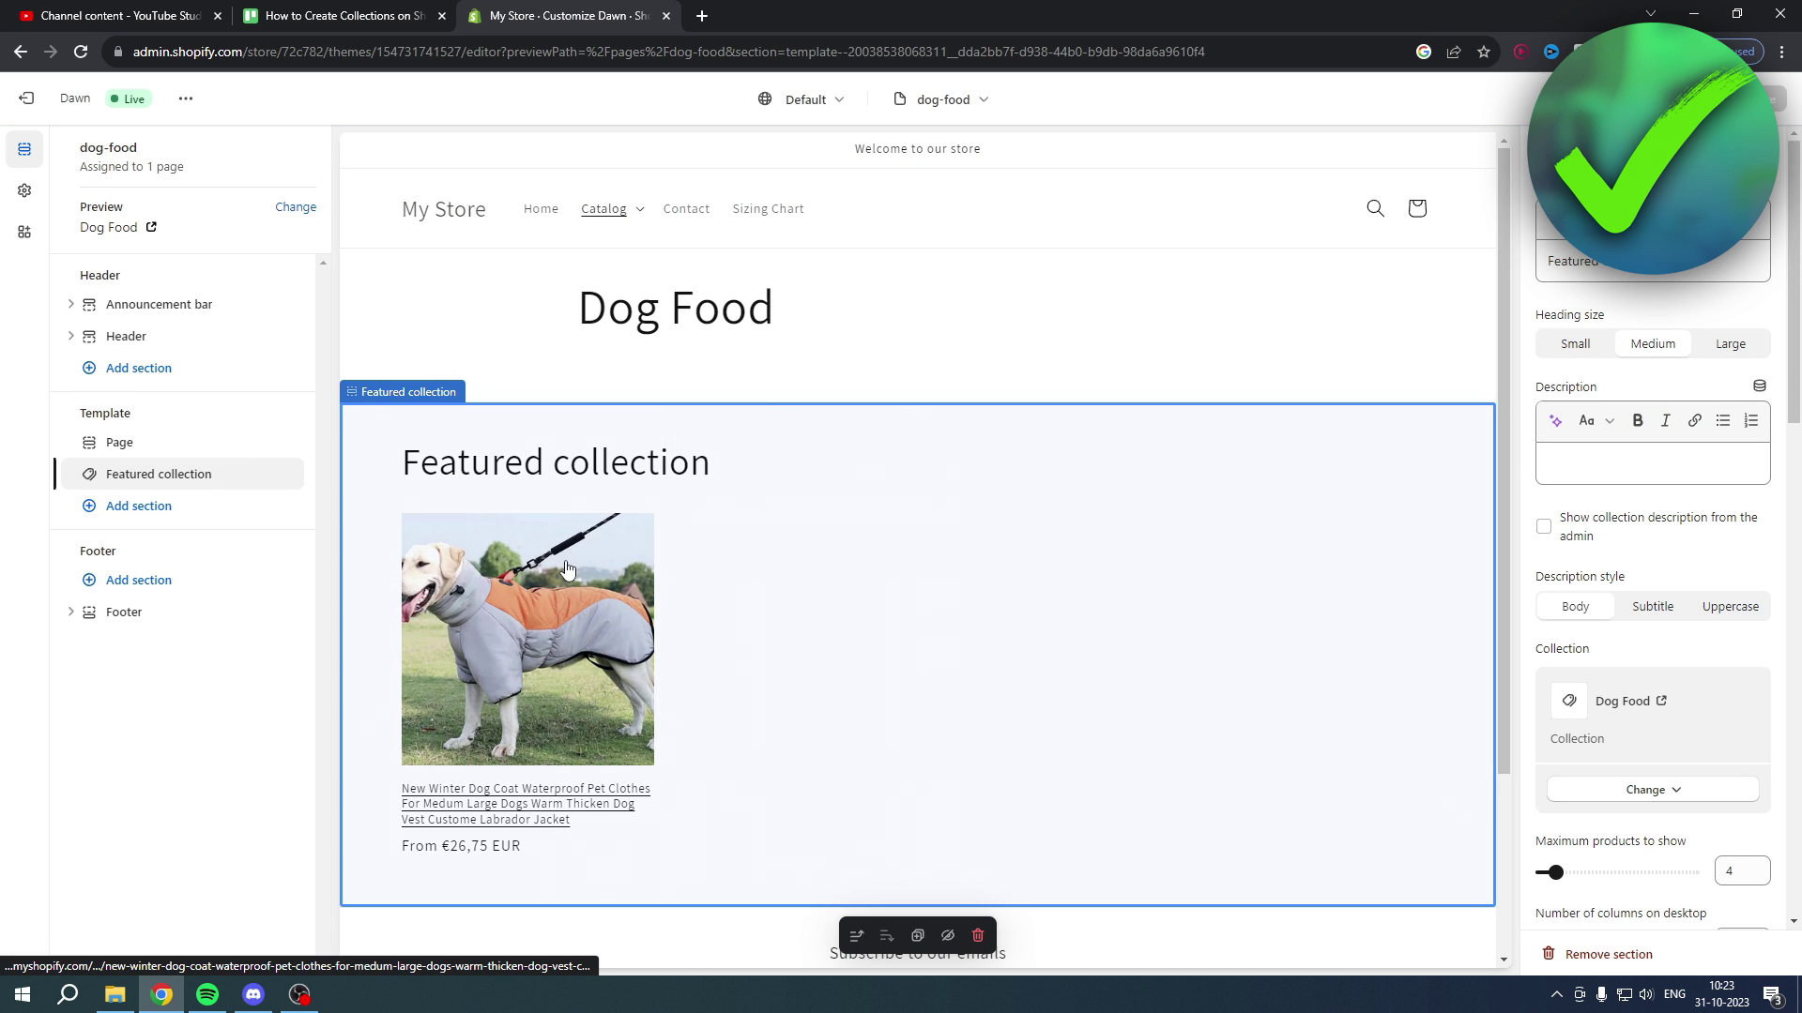
drag(1541, 654, 1619, 662)
click(1626, 663)
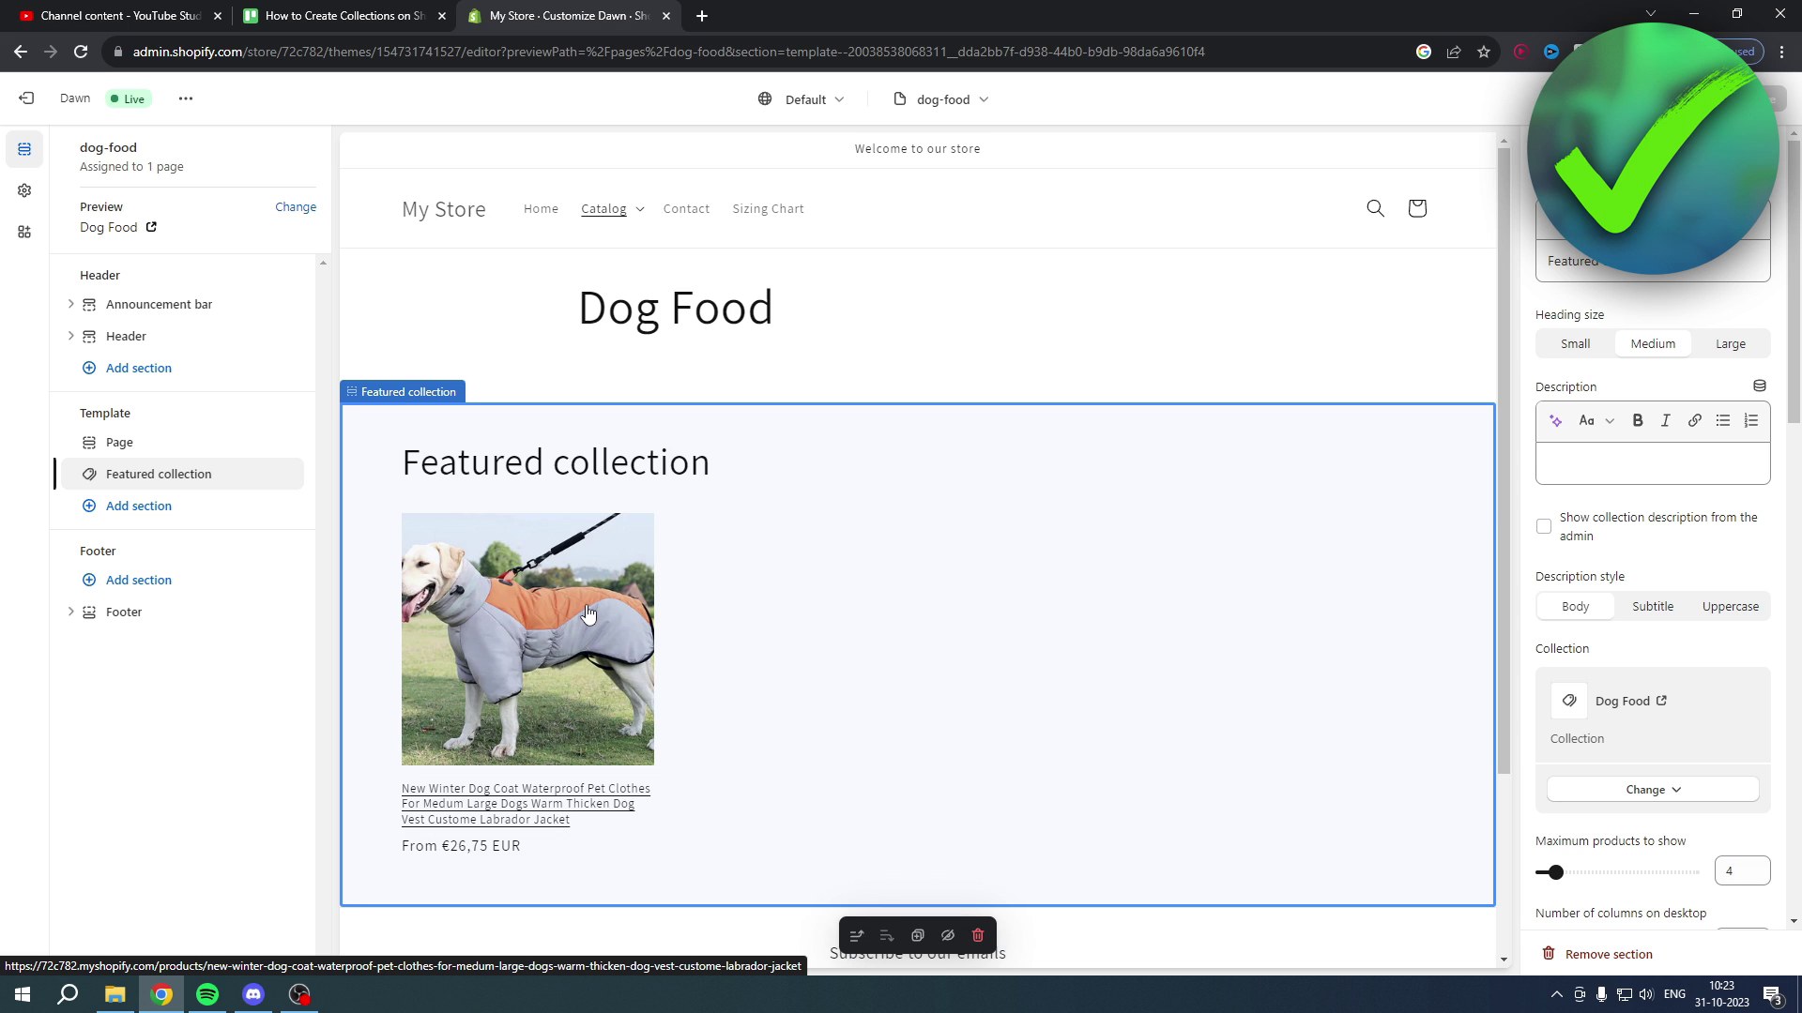
drag(1538, 648, 1609, 659)
click(1617, 657)
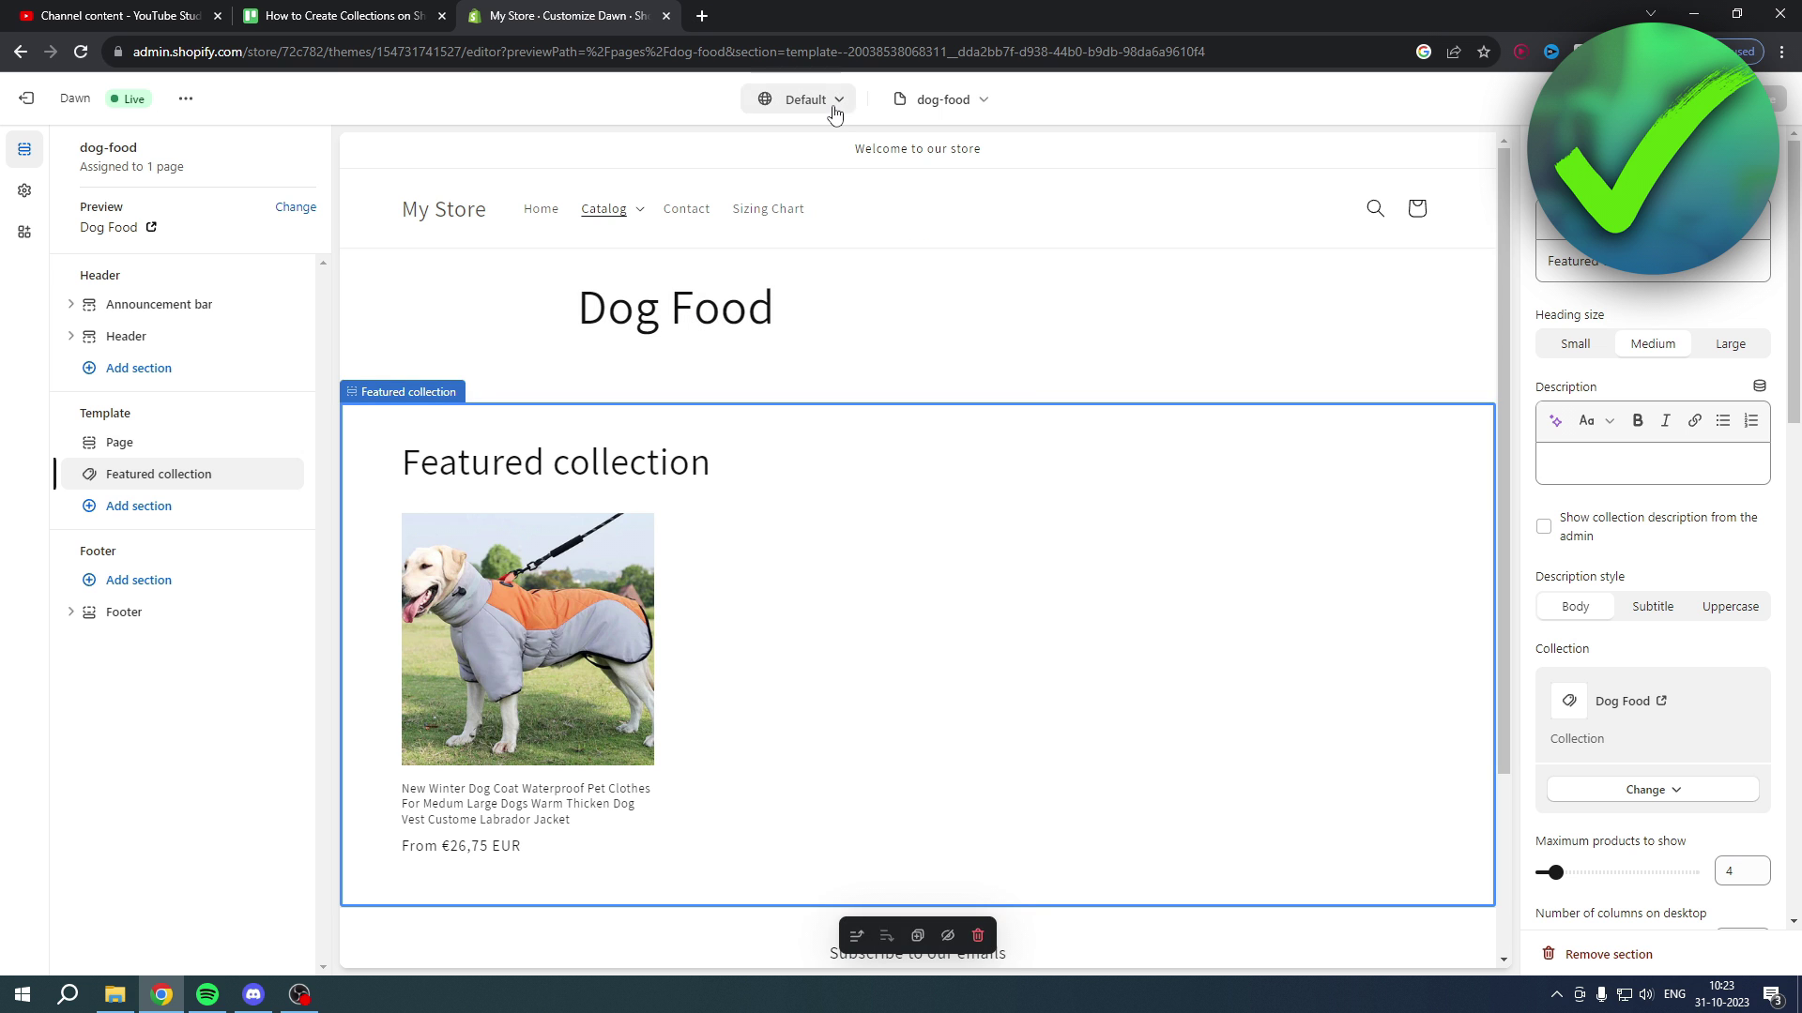
click(632, 215)
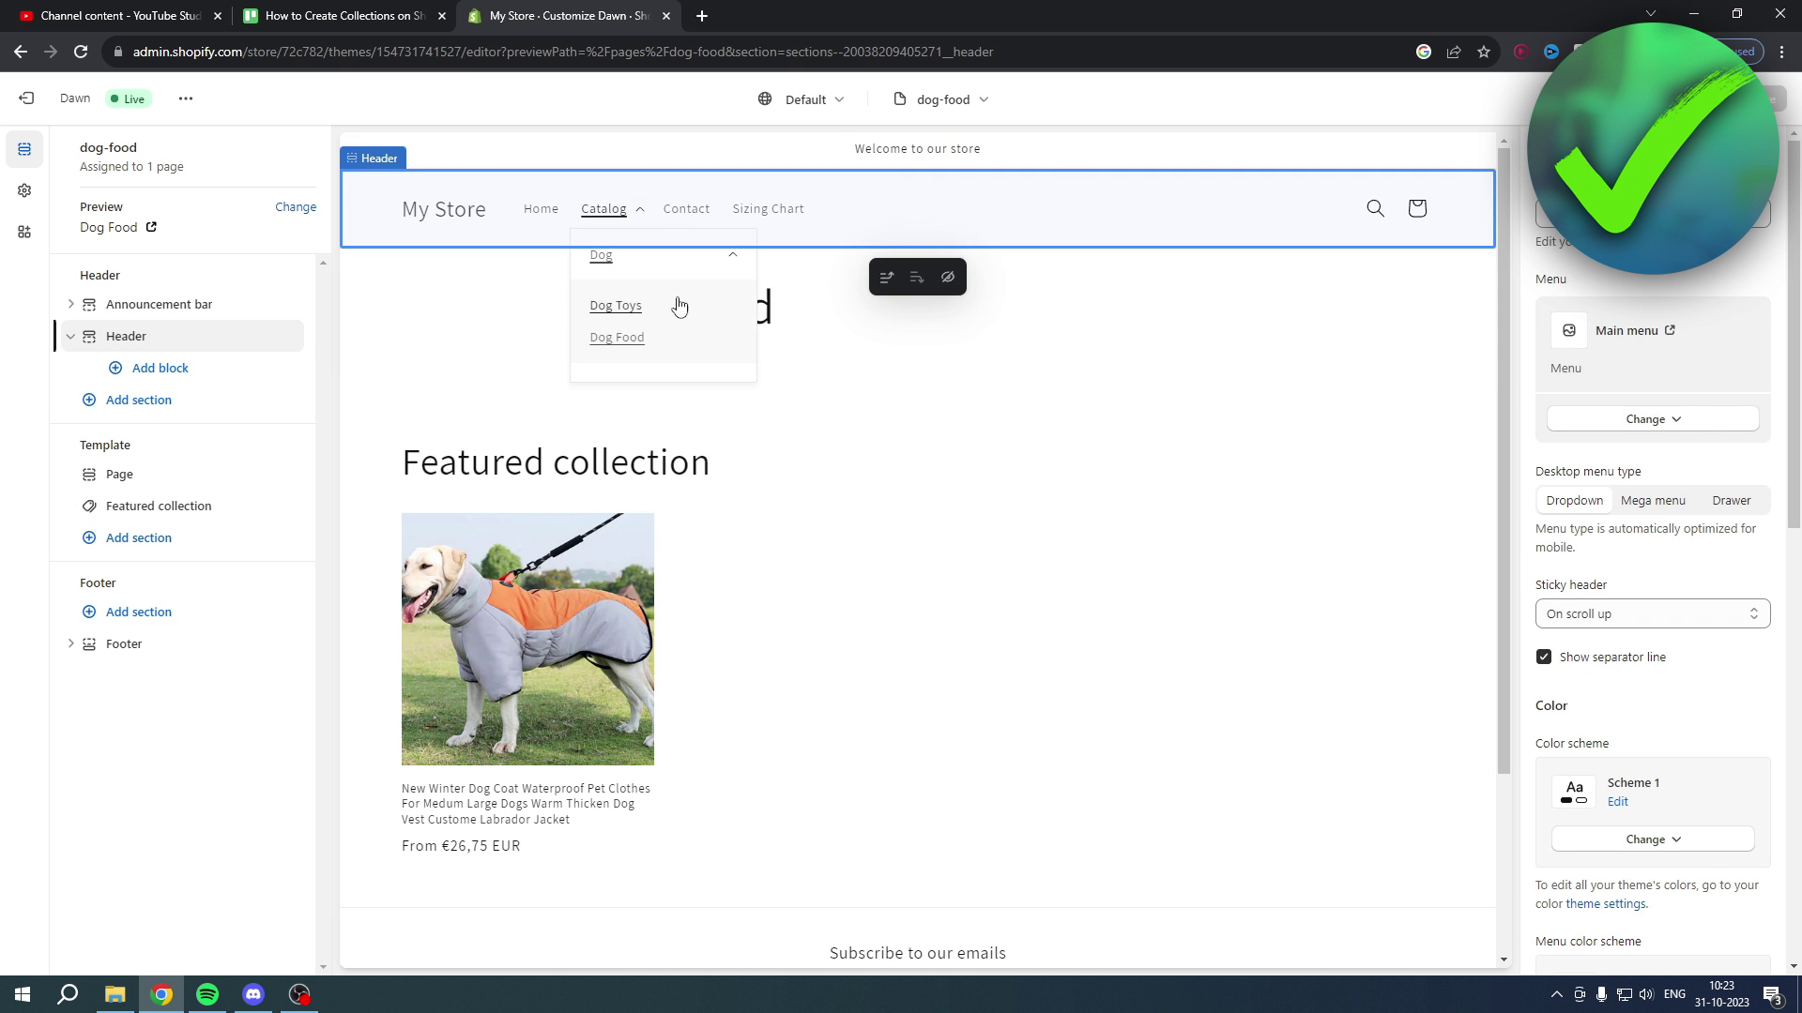
Switch the preview back to Dog Toys and confirm its featured collection uses Dog Toys
click(631, 316)
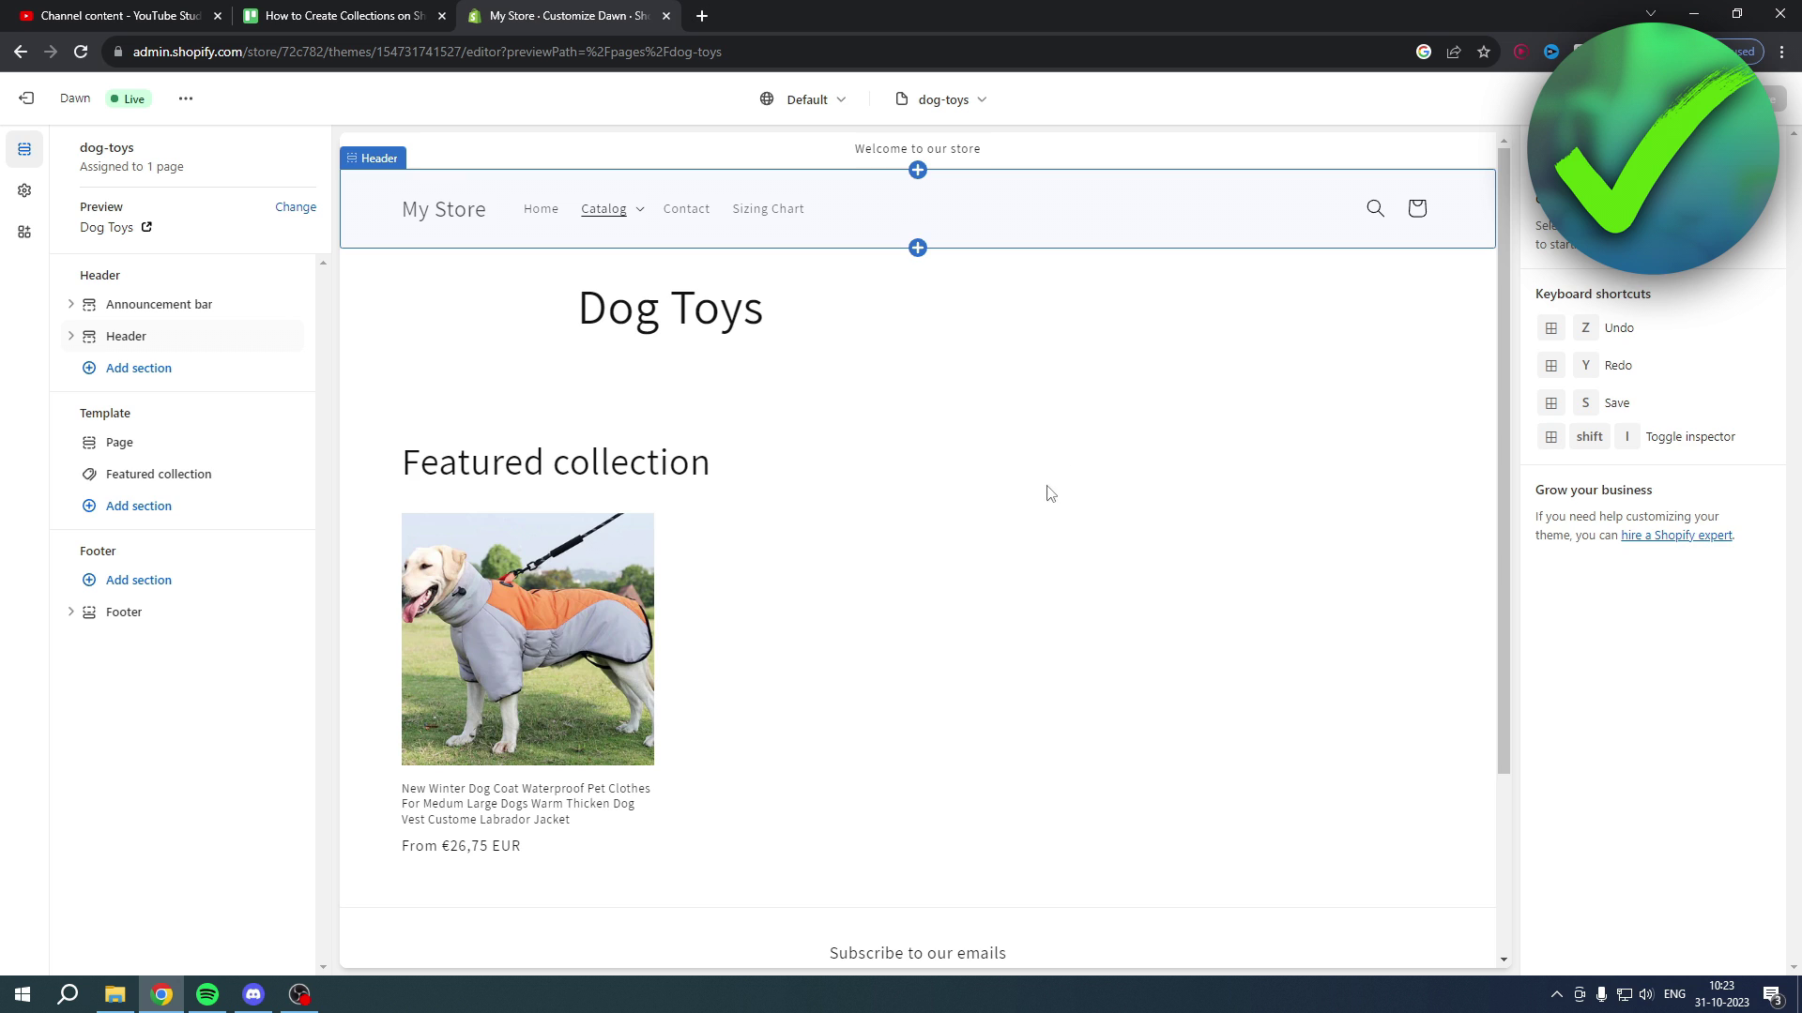
click(543, 586)
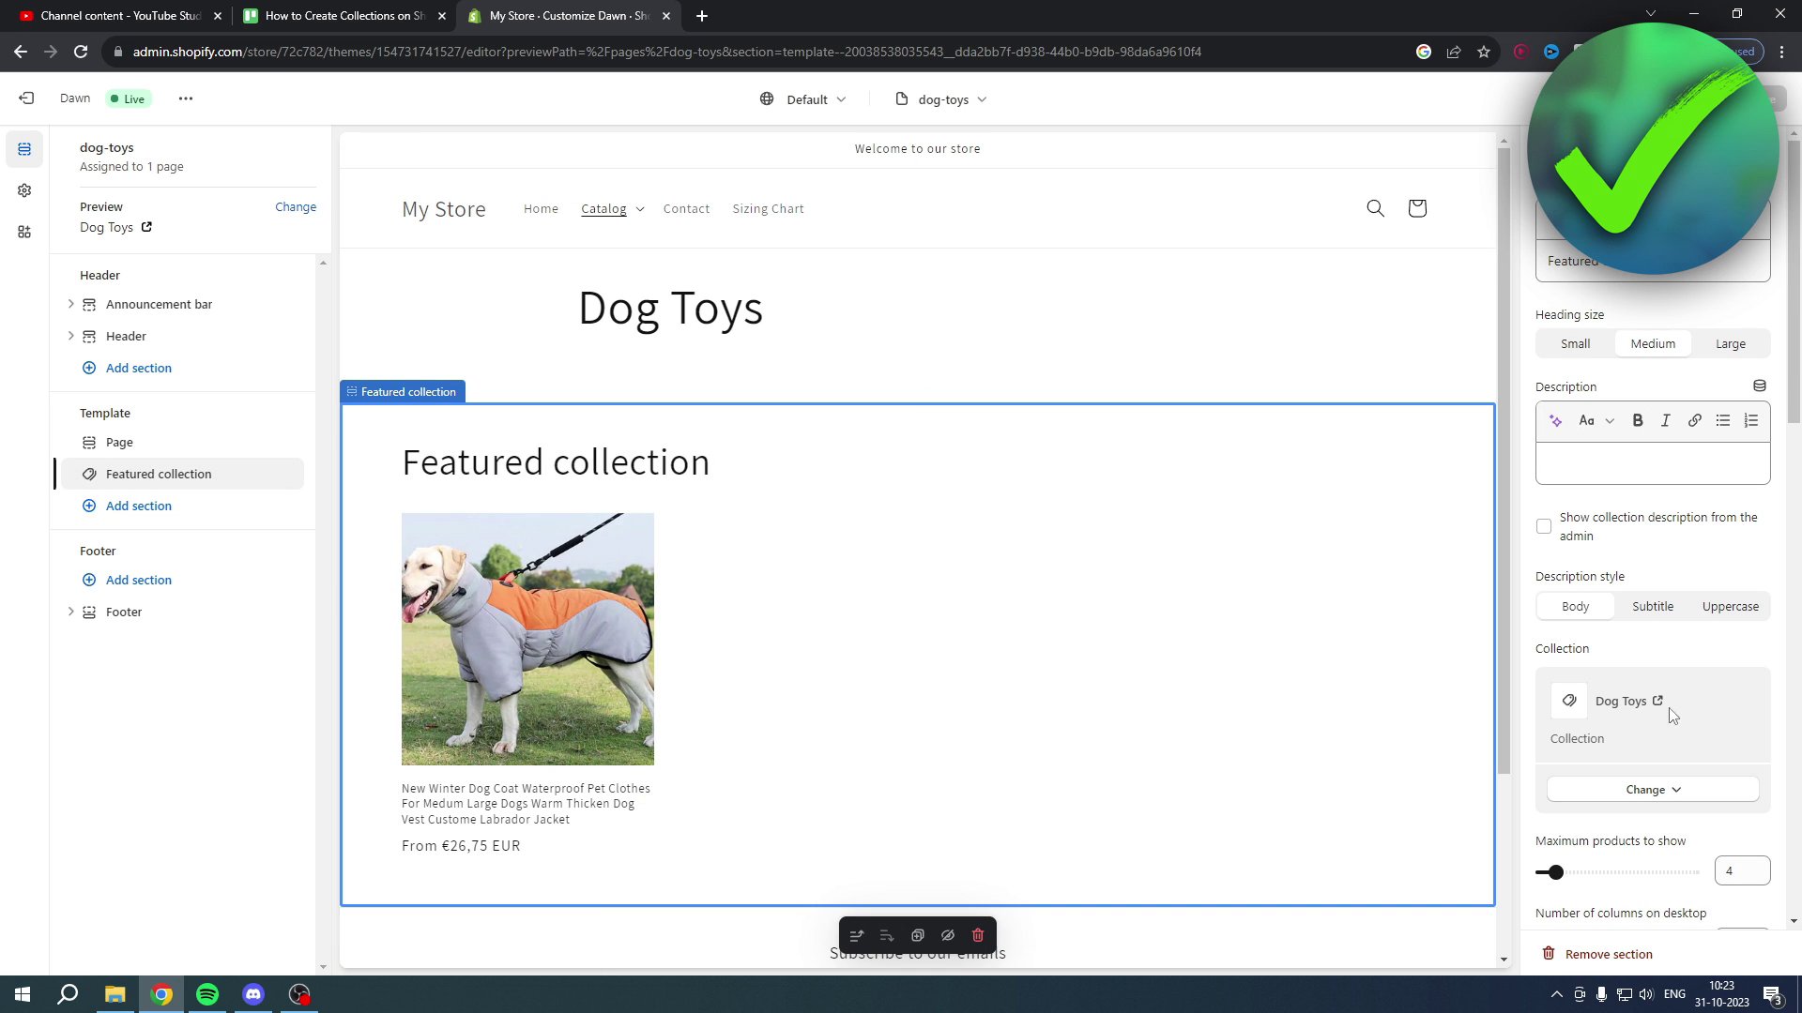